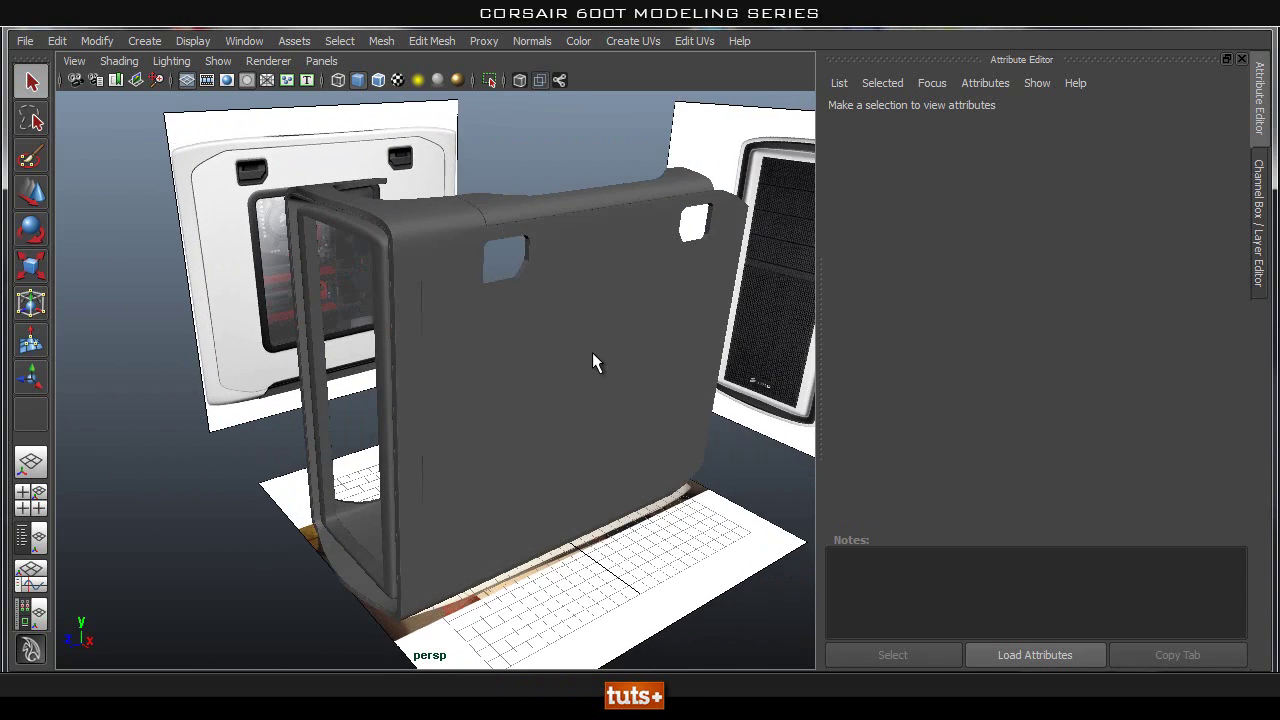
# Step: Show the side panel in smooth preview and examine its latch cutout against the latches in the side reference image
pyautogui.keyDown('alt'); pyautogui.moveTo(592, 353); pyautogui.dragTo(533, 431, button='middle'); pyautogui.keyUp('alt')
pyautogui.keyDown('alt'); pyautogui.moveTo(533, 431); pyautogui.dragTo(597, 413, button='right'); pyautogui.keyUp('alt')
pyautogui.keyDown('alt'); pyautogui.moveTo(597, 413); pyautogui.dragTo(542, 460, button='middle'); pyautogui.keyUp('alt')
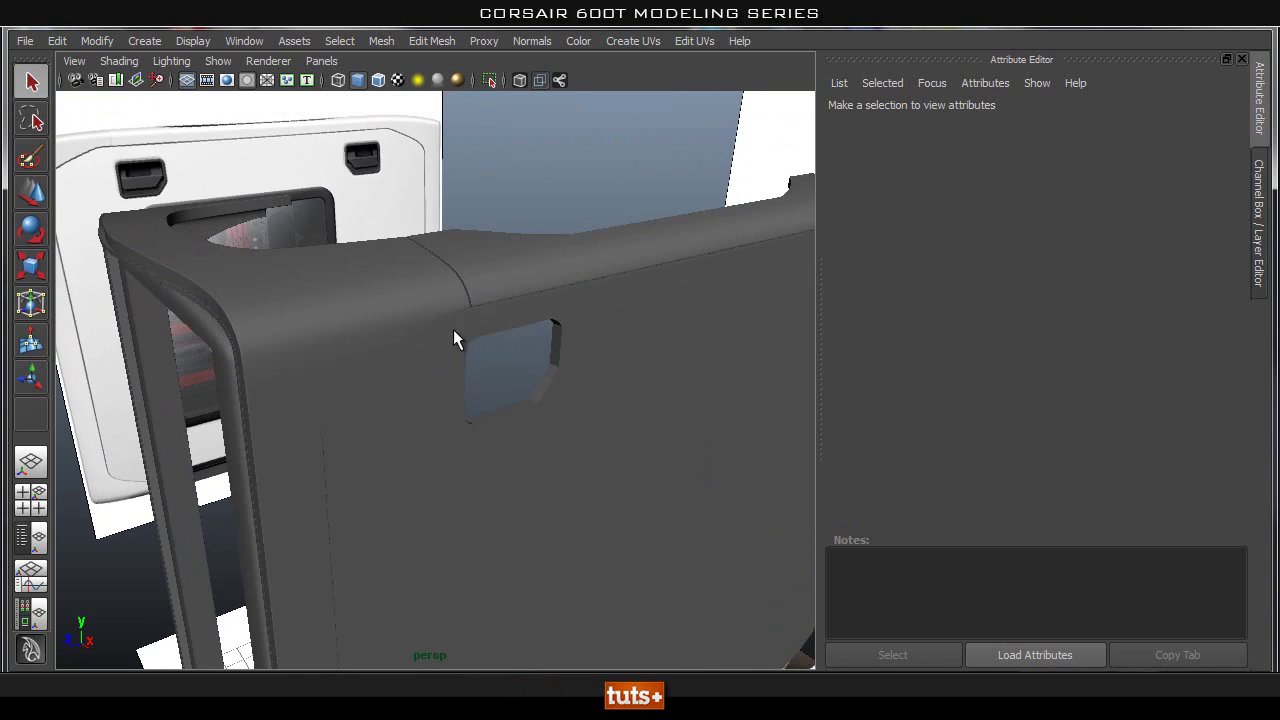
pyautogui.click(564, 373)
pyautogui.press('3')
pyautogui.click(521, 382)
pyautogui.keyDown('alt'); pyautogui.moveTo(137, 174); pyautogui.dragTo(323, 202); pyautogui.keyUp('alt')
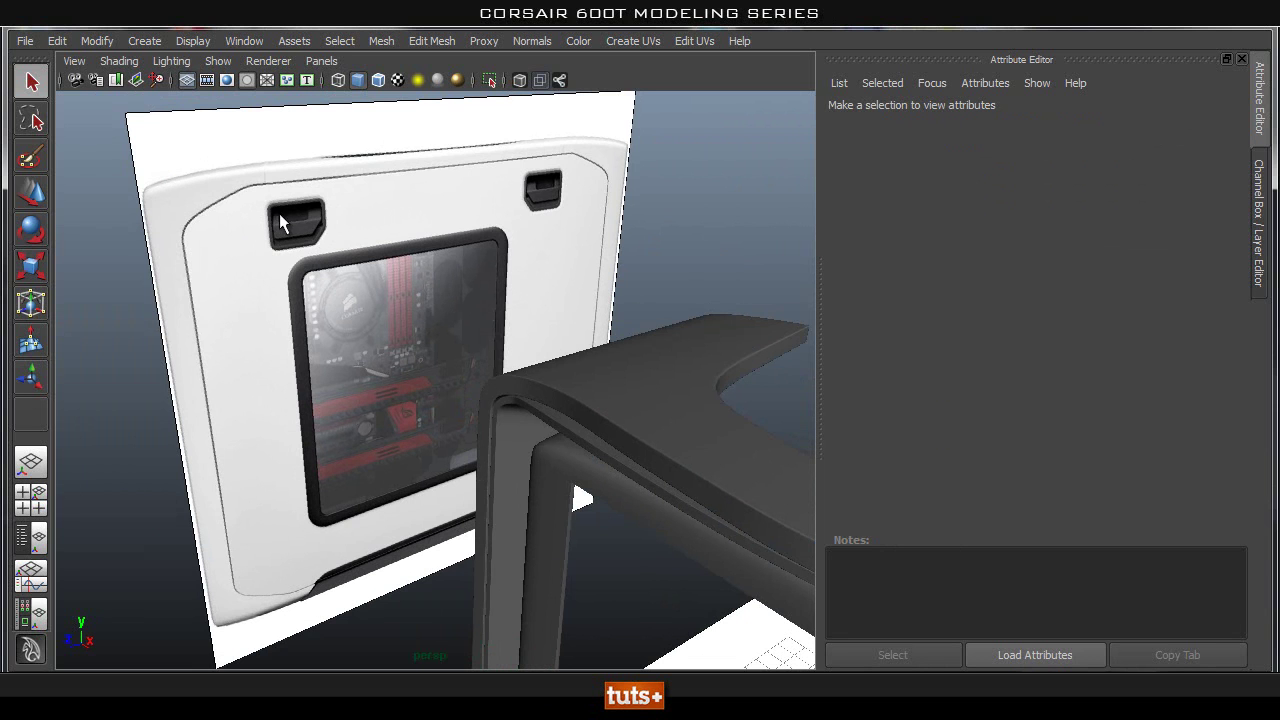
pyautogui.scroll(-2, 420, 327)
pyautogui.keyDown('alt'); pyautogui.moveTo(420, 330); pyautogui.dragTo(203, 299, button='middle'); pyautogui.keyUp('alt')
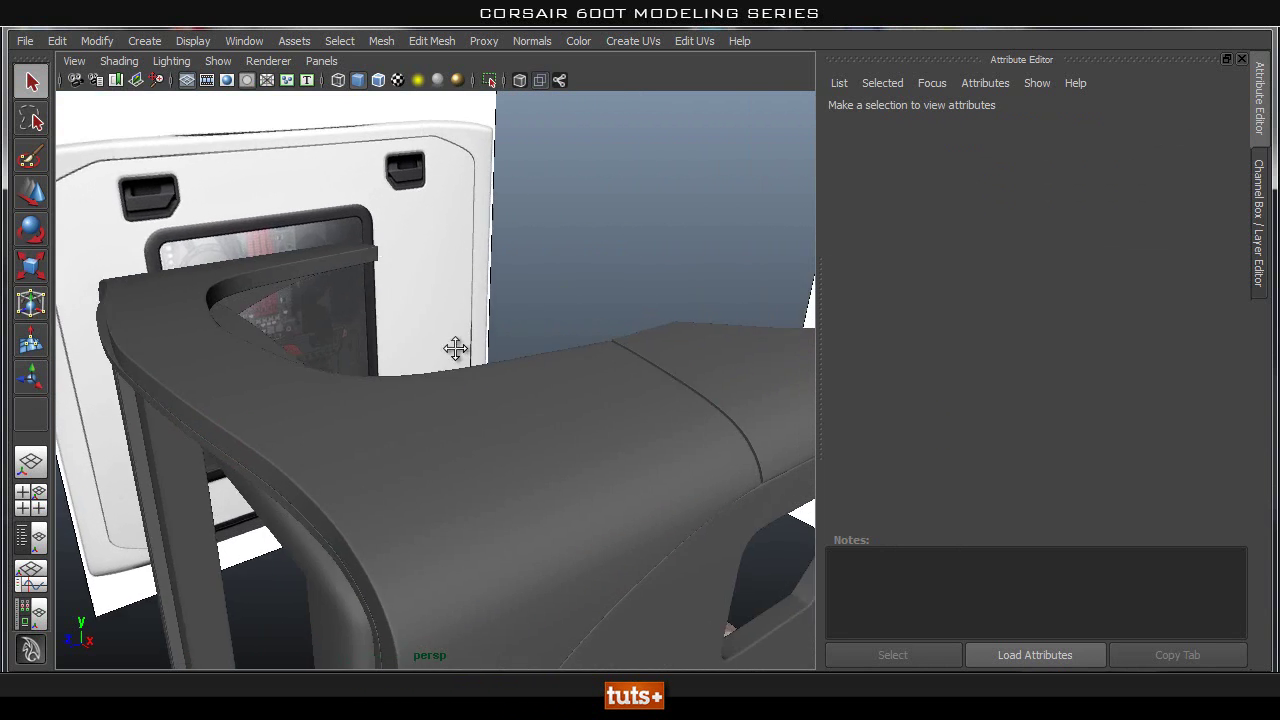
pyautogui.keyDown('alt'); pyautogui.moveTo(457, 349); pyautogui.dragTo(268, 317, button='middle'); pyautogui.keyUp('alt')
pyautogui.keyDown('alt'); pyautogui.moveTo(268, 317); pyautogui.dragTo(380, 303); pyautogui.keyUp('alt')
# Step: Duplicate the side panel with the two latch cutouts and move the copy outward along X, away from the case
pyautogui.click(533, 285)
pyautogui.scroll(-3, 533, 285)
pyautogui.keyDown('alt'); pyautogui.moveTo(533, 285); pyautogui.dragTo(539, 327); pyautogui.keyUp('alt')
pyautogui.keyDown('alt'); pyautogui.moveTo(539, 327); pyautogui.dragTo(441, 327, button='right'); pyautogui.keyUp('alt')
pyautogui.hotkey('ctrl', 'd')
pyautogui.press('w')
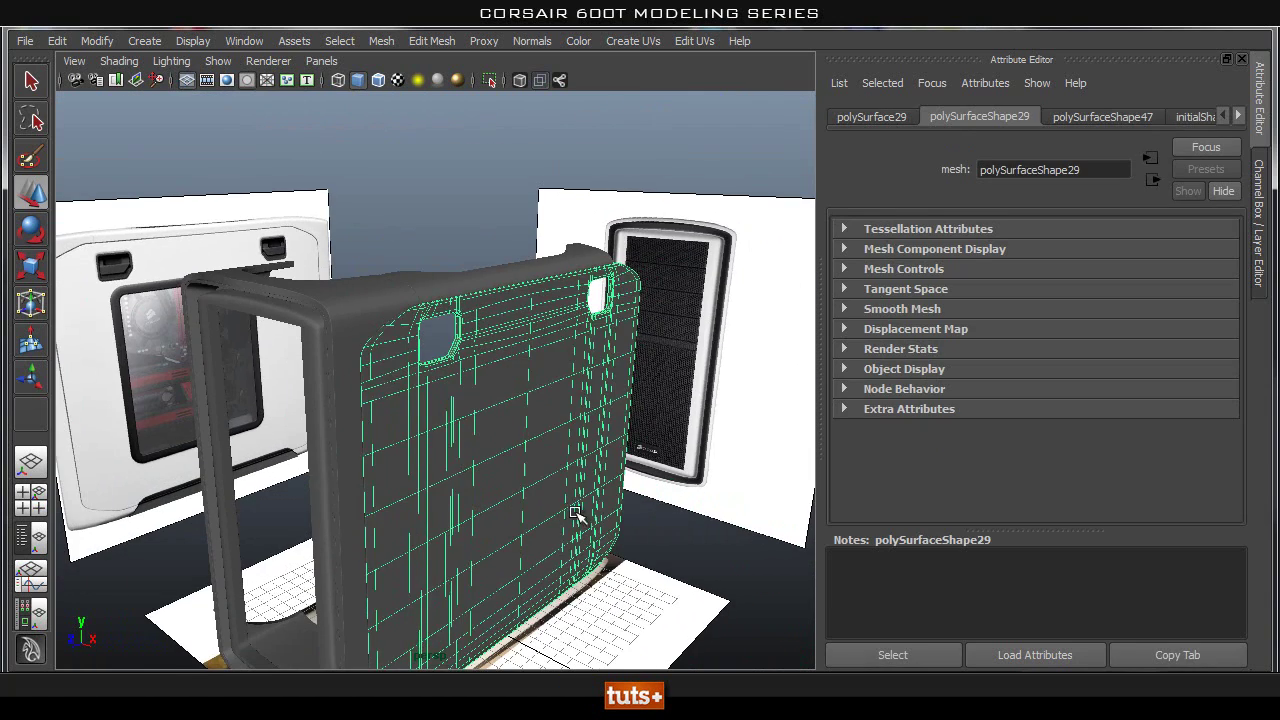
pyautogui.keyDown('alt'); pyautogui.moveTo(609, 473); pyautogui.dragTo(415, 535, button='right'); pyautogui.keyUp('alt')
pyautogui.moveTo(496, 554); pyautogui.dragTo(578, 584)
pyautogui.click(716, 591)
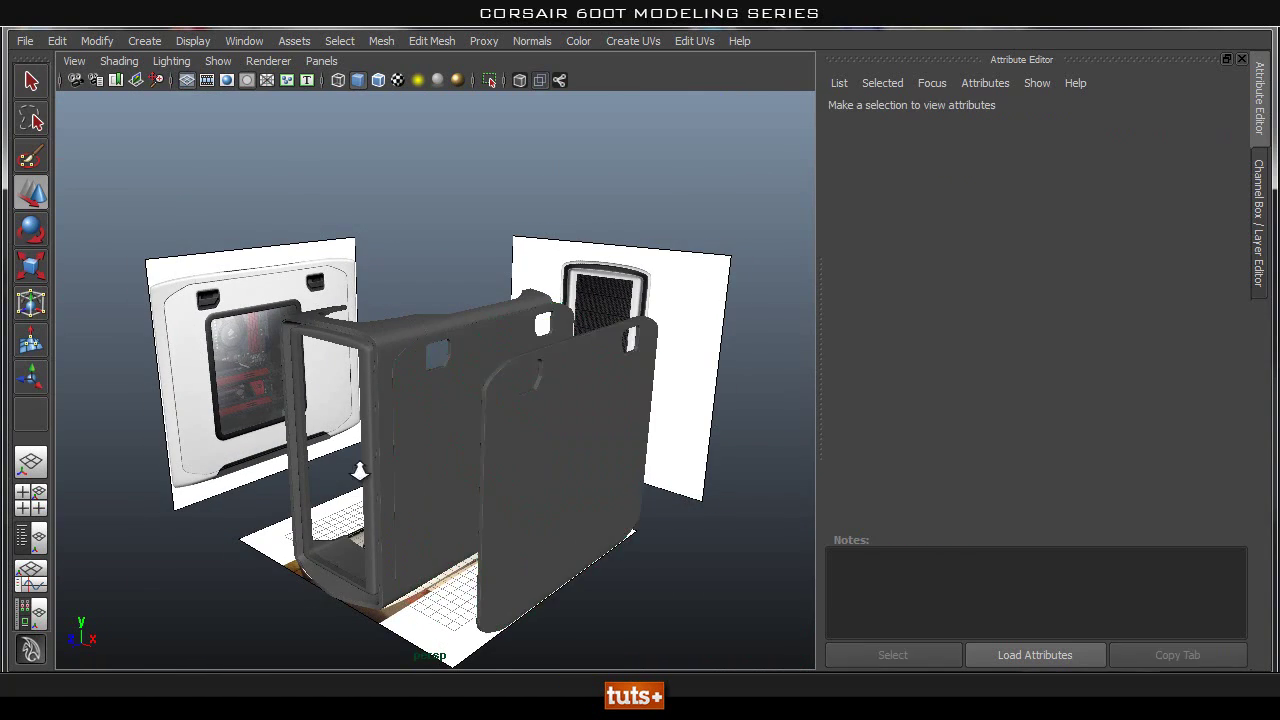
# Step: Delete the inner edge loops running around the thickness of the large latch cutout on the duplicated panel
pyautogui.keyDown('alt'); pyautogui.moveTo(360, 472); pyautogui.dragTo(543, 431, button='right'); pyautogui.keyUp('alt')
pyautogui.keyDown('alt'); pyautogui.moveTo(543, 431); pyautogui.dragTo(425, 394, button='middle'); pyautogui.keyUp('alt')
pyautogui.keyDown('alt'); pyautogui.moveTo(431, 394); pyautogui.dragTo(560, 385, button='right'); pyautogui.keyUp('alt')
pyautogui.keyDown('alt'); pyautogui.moveTo(560, 385); pyautogui.dragTo(438, 416, button='middle'); pyautogui.keyUp('alt')
pyautogui.click(516, 388)
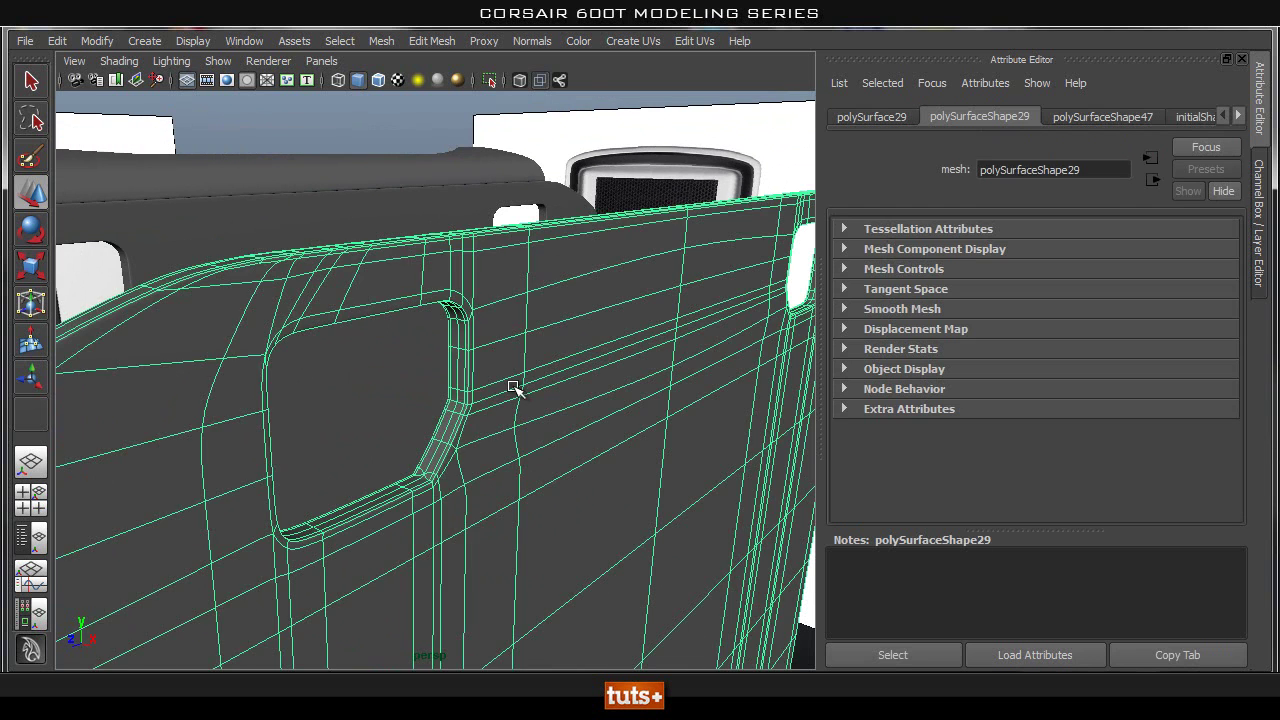
pyautogui.keyDown('alt'); pyautogui.moveTo(363, 428); pyautogui.dragTo(437, 434, button='right'); pyautogui.keyUp('alt')
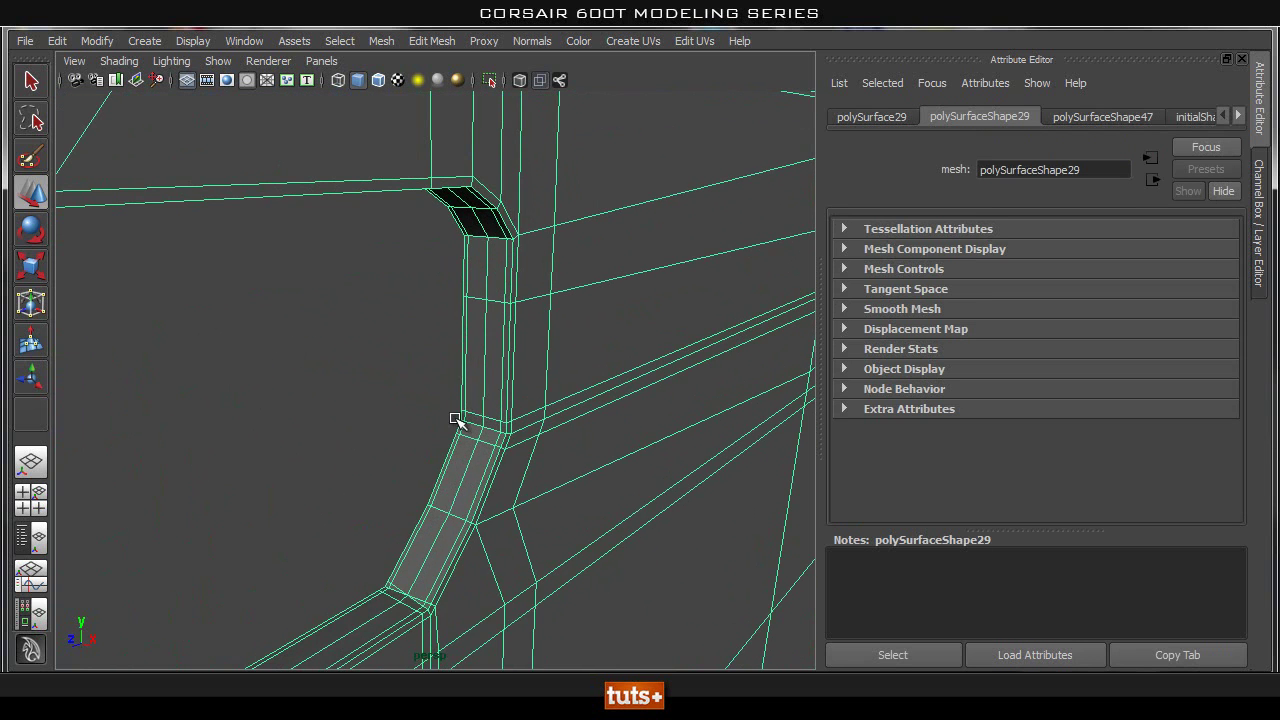
pyautogui.moveTo(456, 354); pyautogui.dragTo(436, 299, button='right')
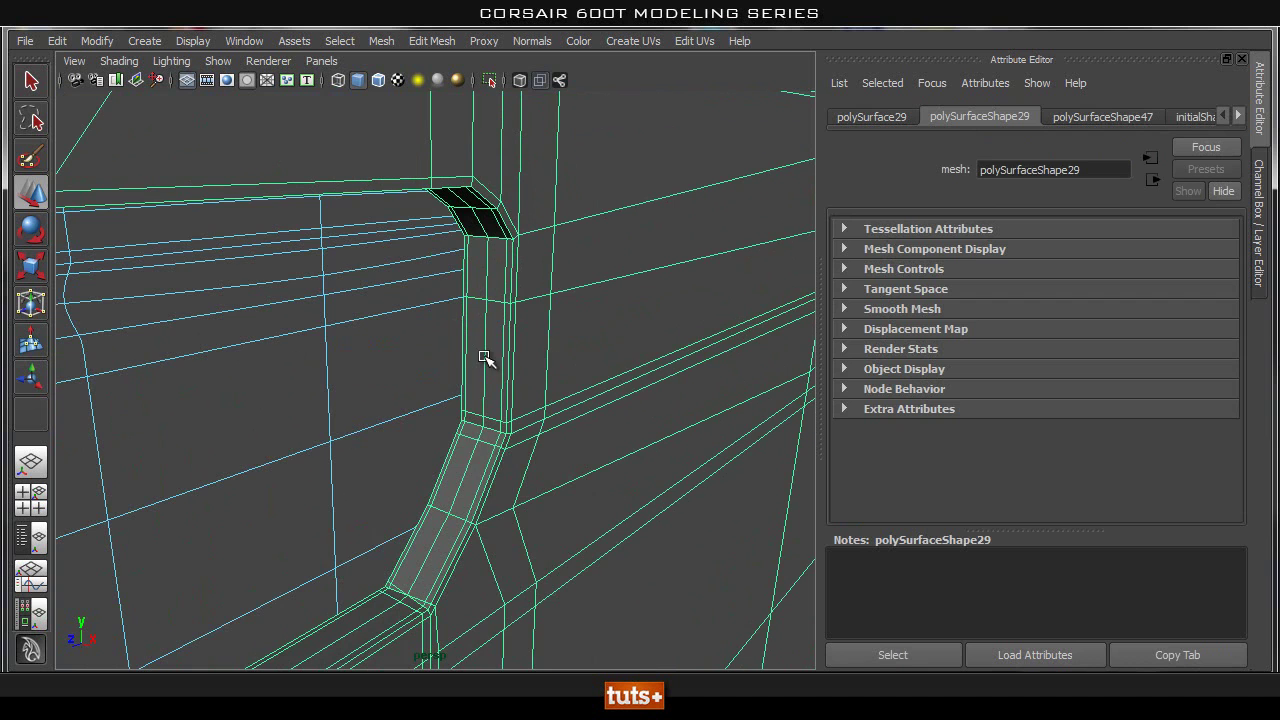
pyautogui.moveTo(543, 340); pyautogui.dragTo(546, 306, button='right')
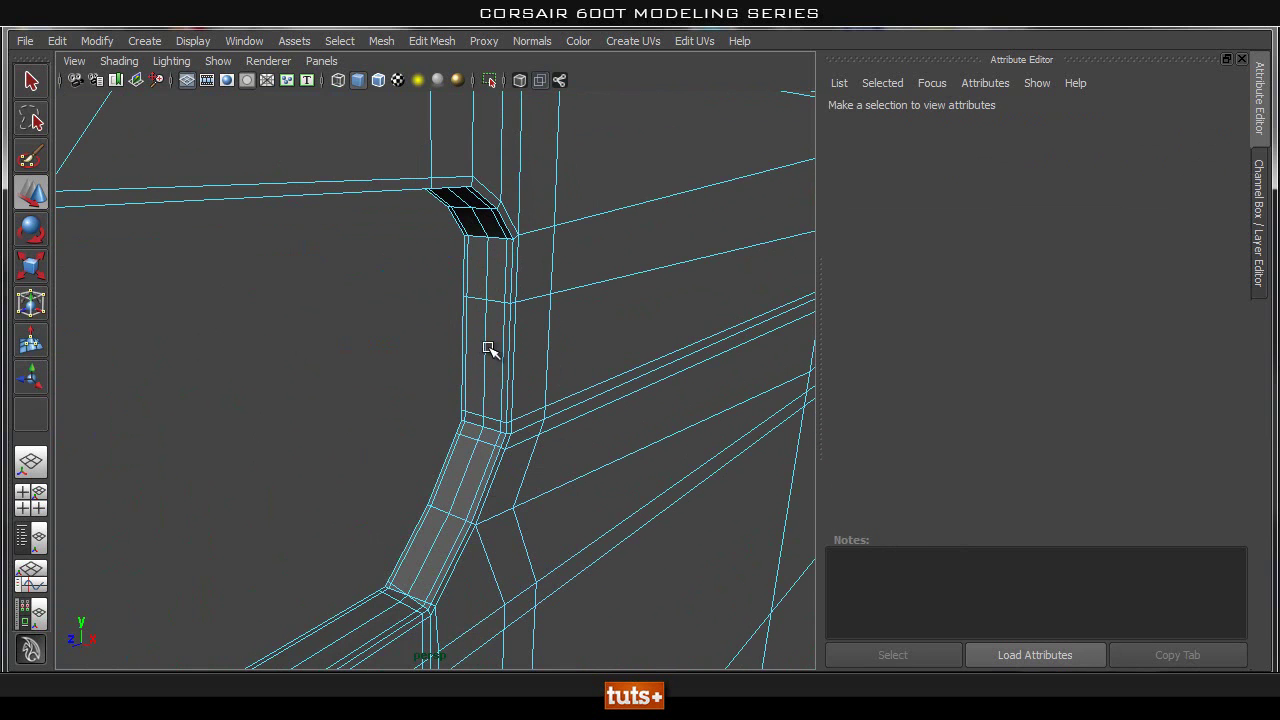
pyautogui.doubleClick(486, 348)
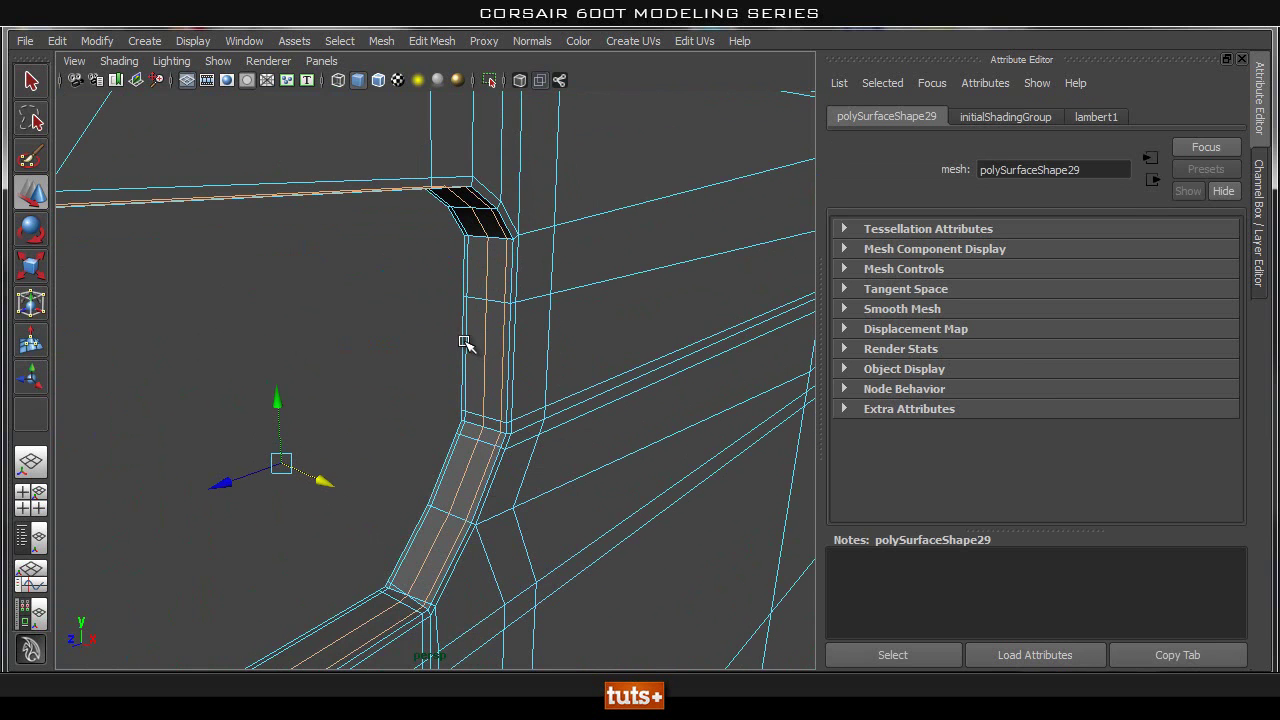
pyautogui.keyDown('shift'); pyautogui.moveTo(470, 340); pyautogui.dragTo(440, 374, button='right'); pyautogui.keyUp('shift')
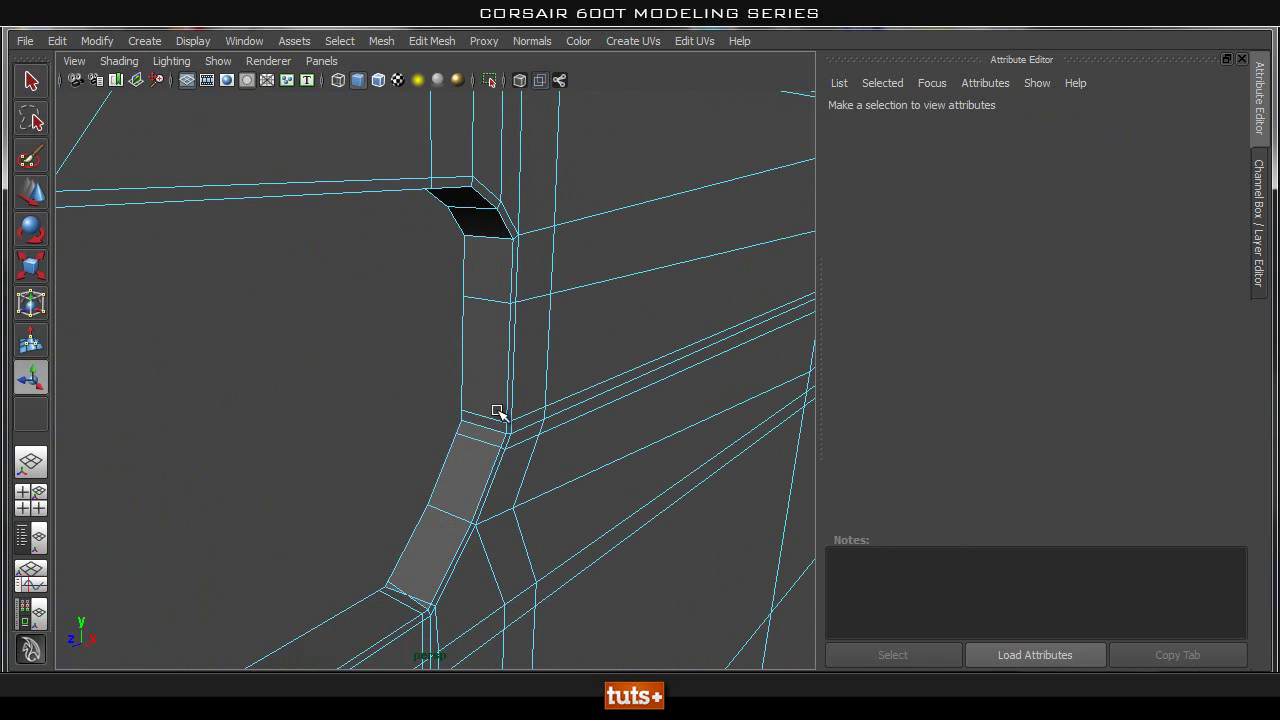
pyautogui.press('q')
# Step: Inspect the lower corner of the cutout, return to object selection and delete the duplicated side panel
pyautogui.keyDown('alt'); pyautogui.moveTo(428, 618); pyautogui.dragTo(437, 572, button='middle'); pyautogui.keyUp('alt')
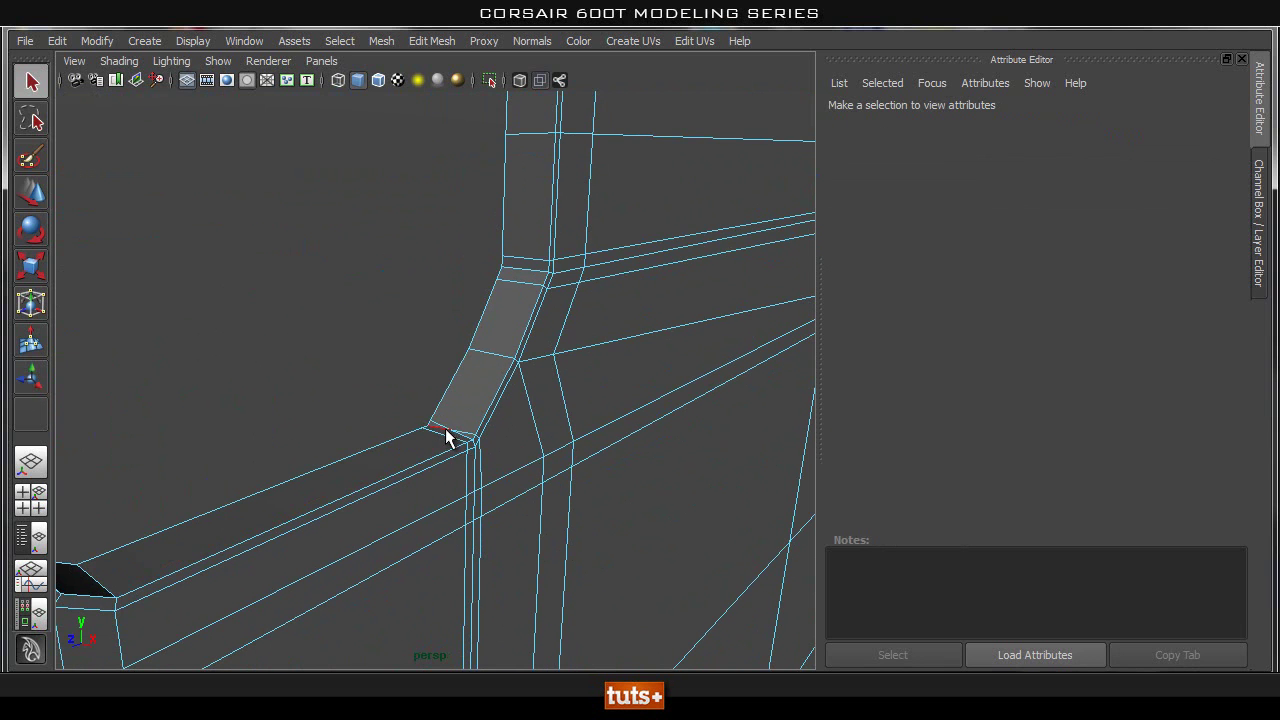
pyautogui.scroll(-5, 512, 427)
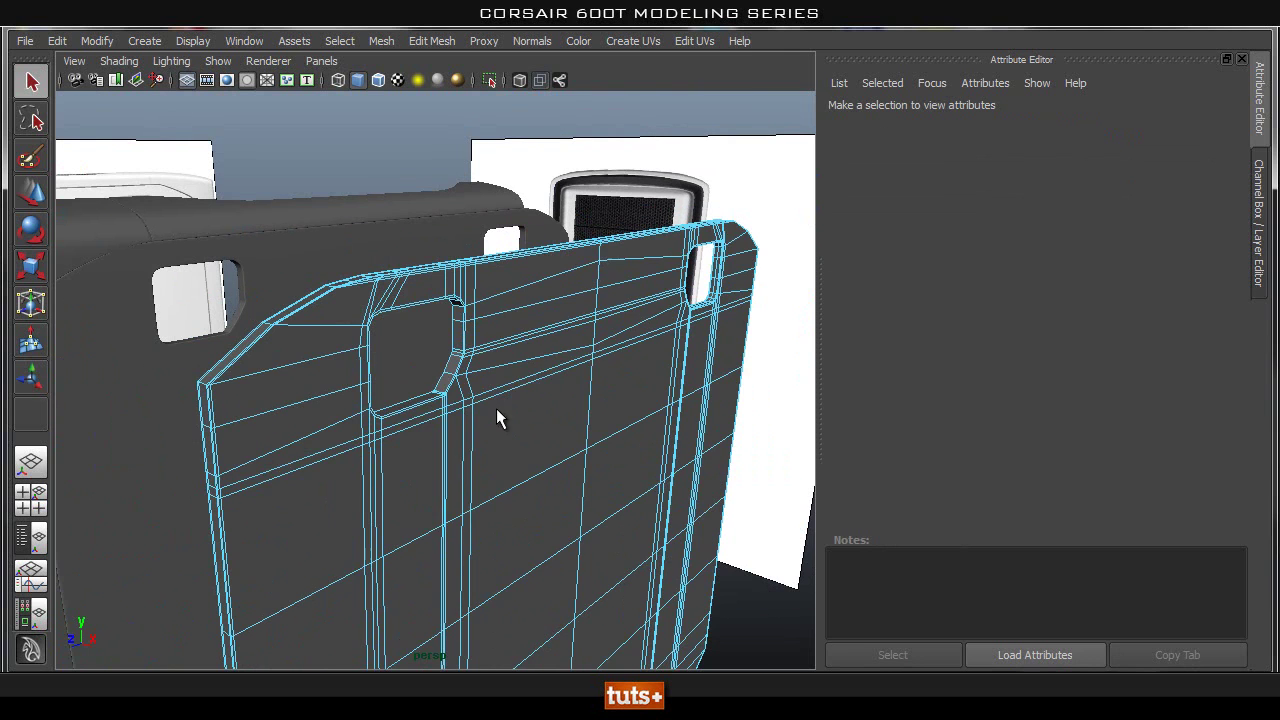
pyautogui.moveTo(490, 384); pyautogui.dragTo(520, 370, button='right')
pyautogui.click(520, 371)
pyautogui.press('Delete')
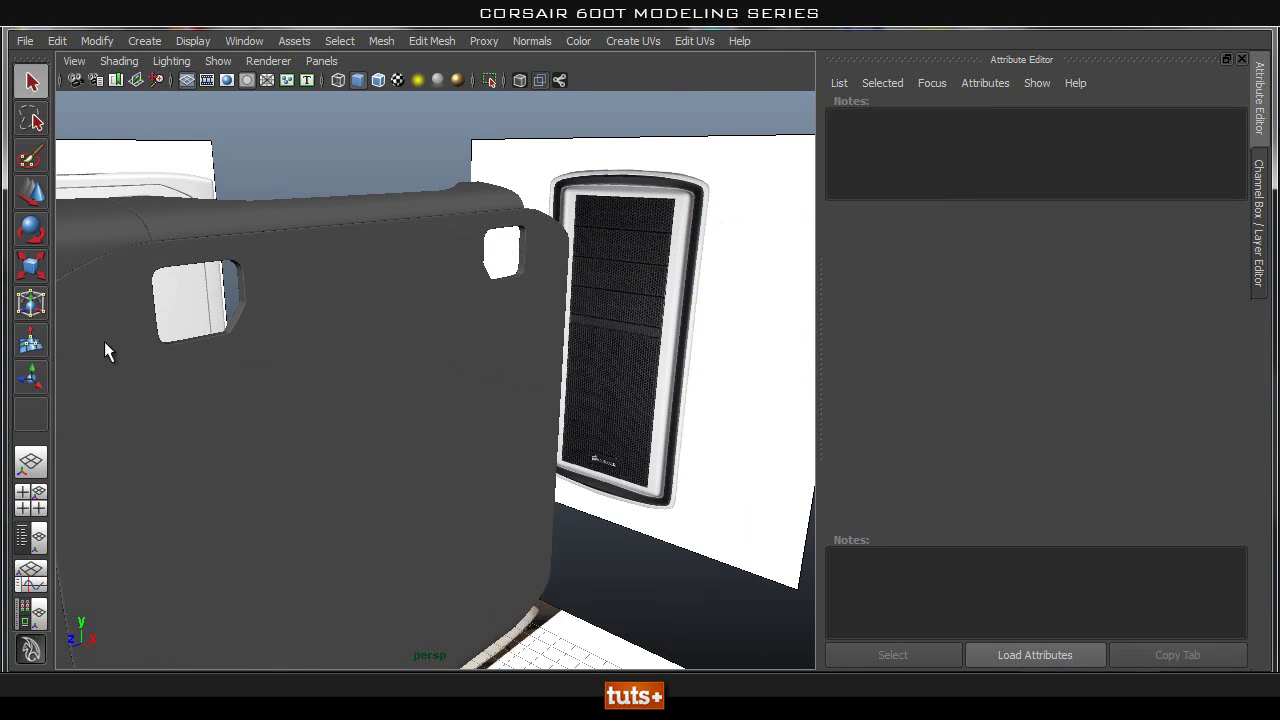
# Step: Turn off smooth preview on the original side panel and delete the two stray edges at the cutout's lower corner
pyautogui.click(106, 342)
pyautogui.keyDown('alt'); pyautogui.moveTo(244, 379); pyautogui.dragTo(416, 475); pyautogui.keyUp('alt')
pyautogui.scroll(8, 416, 475)
pyautogui.keyDown('alt'); pyautogui.moveTo(416, 475); pyautogui.dragTo(452, 419, button='middle'); pyautogui.keyUp('alt')
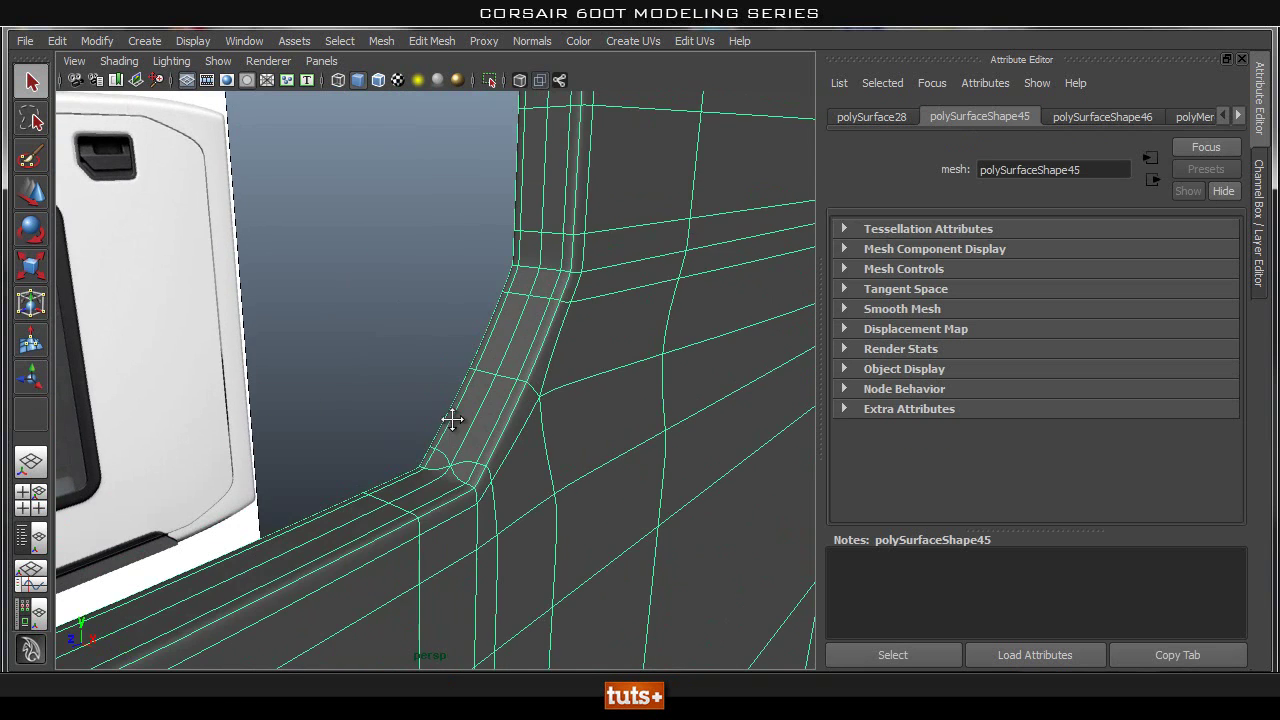
pyautogui.press('1')
pyautogui.keyDown('alt'); pyautogui.moveTo(319, 508); pyautogui.dragTo(468, 522, button='right'); pyautogui.keyUp('alt')
pyautogui.moveTo(475, 352); pyautogui.dragTo(473, 310, button='right')
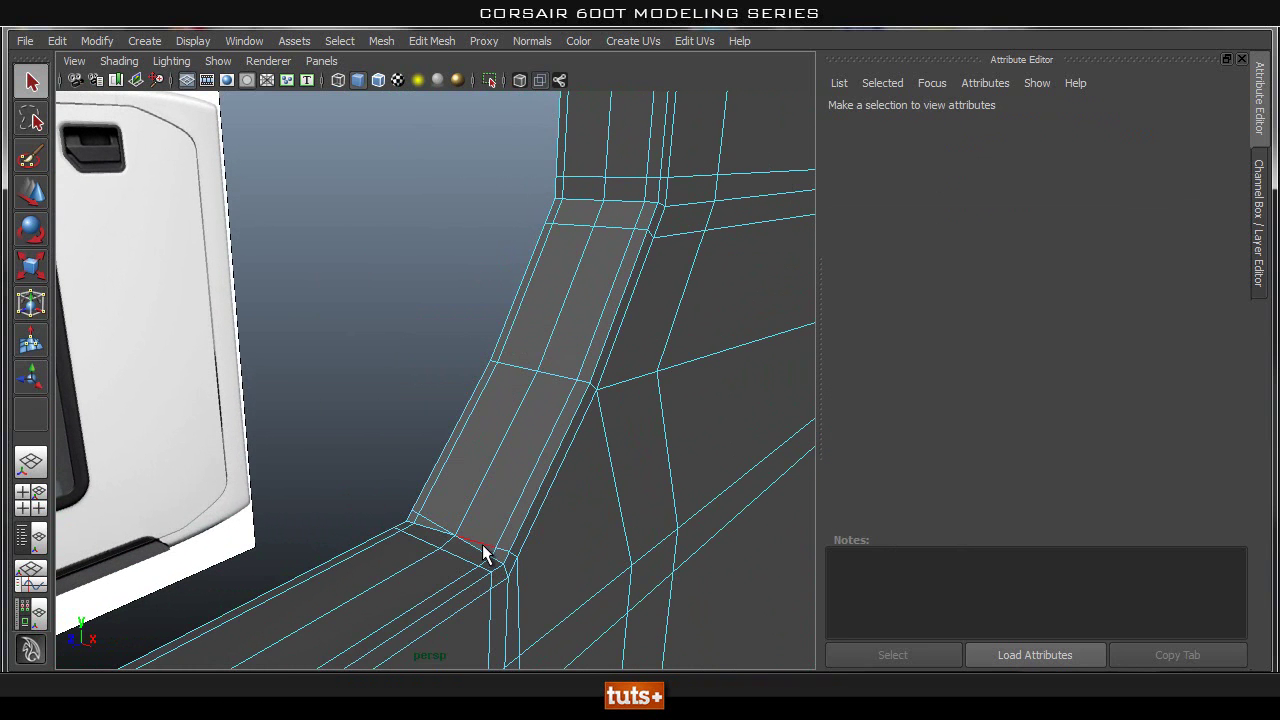
pyautogui.click(482, 546)
pyautogui.keyDown('shift'); pyautogui.click(431, 517); pyautogui.keyUp('shift')
pyautogui.keyDown('shift'); pyautogui.moveTo(477, 431); pyautogui.dragTo(380, 453, button='right'); pyautogui.keyUp('shift')
pyautogui.press('q')
# Step: Split a new edge across the rim at the cutout's lower corner with the Interactive Split Tool, keeping the mesh-editing commands floating
pyautogui.moveTo(488, 490); pyautogui.dragTo(384, 344, button='right')
pyautogui.click(455, 537)
pyautogui.press('w')
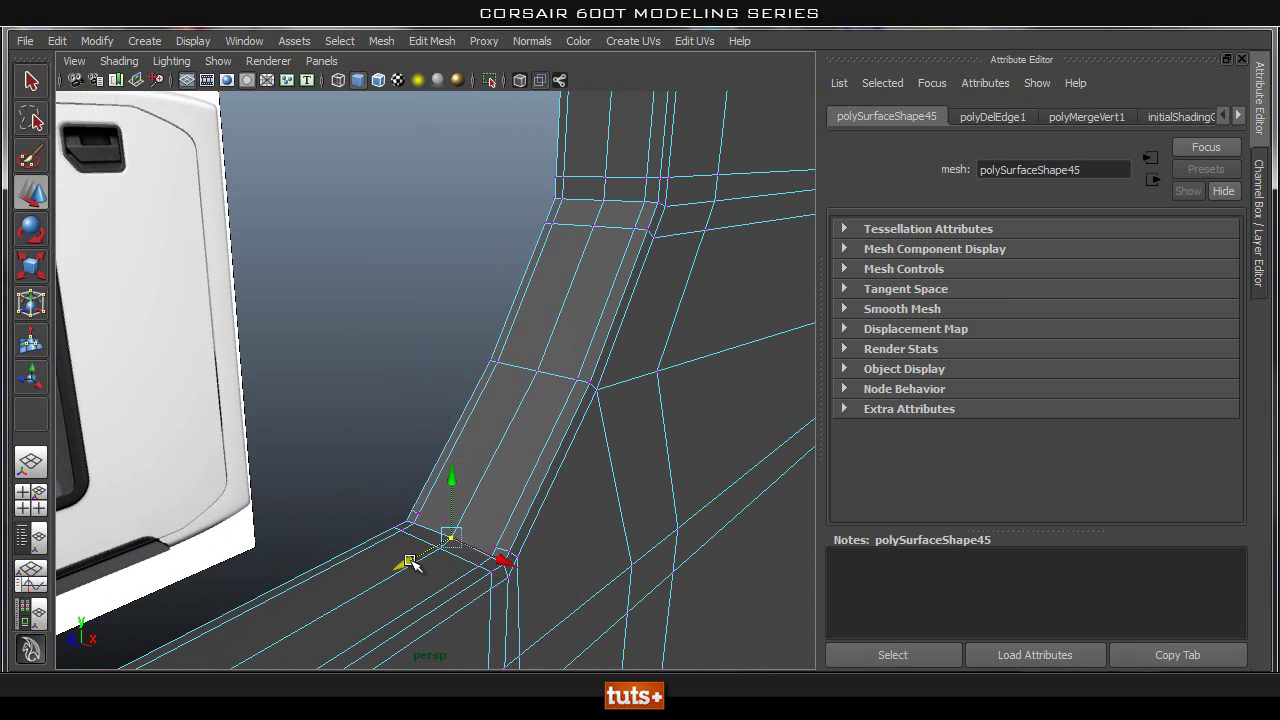
pyautogui.click(412, 41)
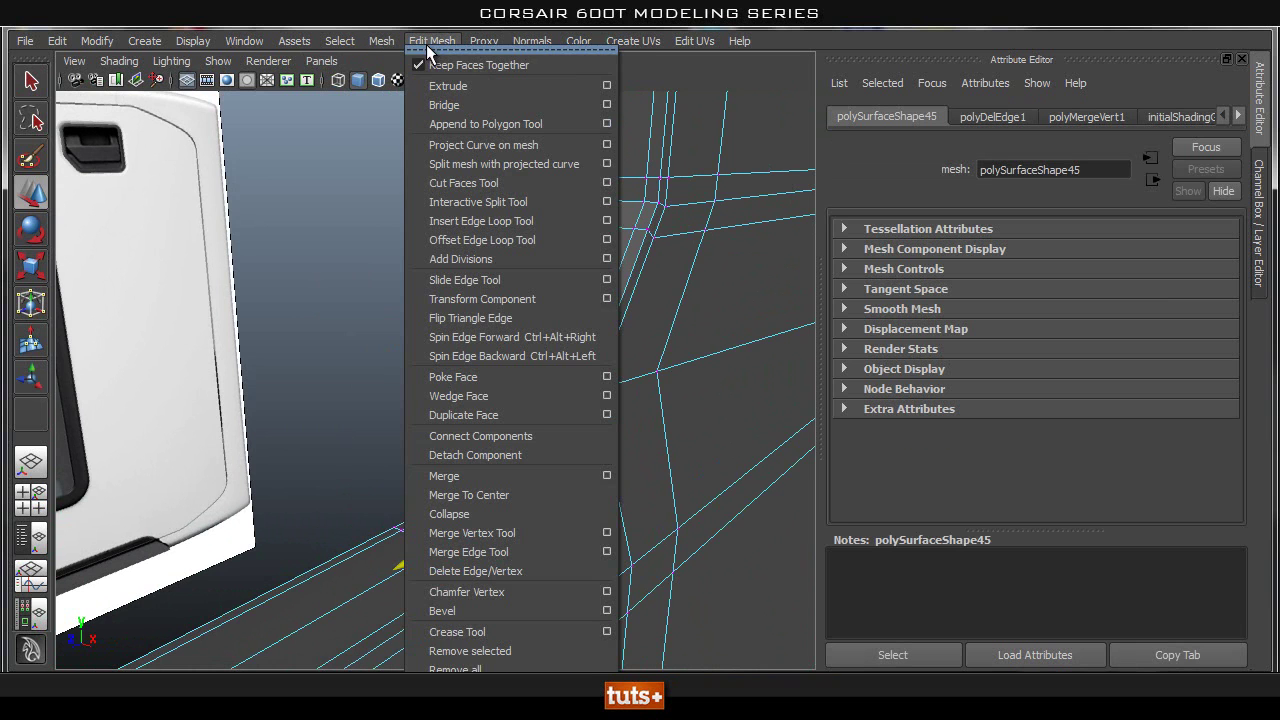
pyautogui.click(426, 45)
pyautogui.moveTo(468, 36); pyautogui.dragTo(697, 35)
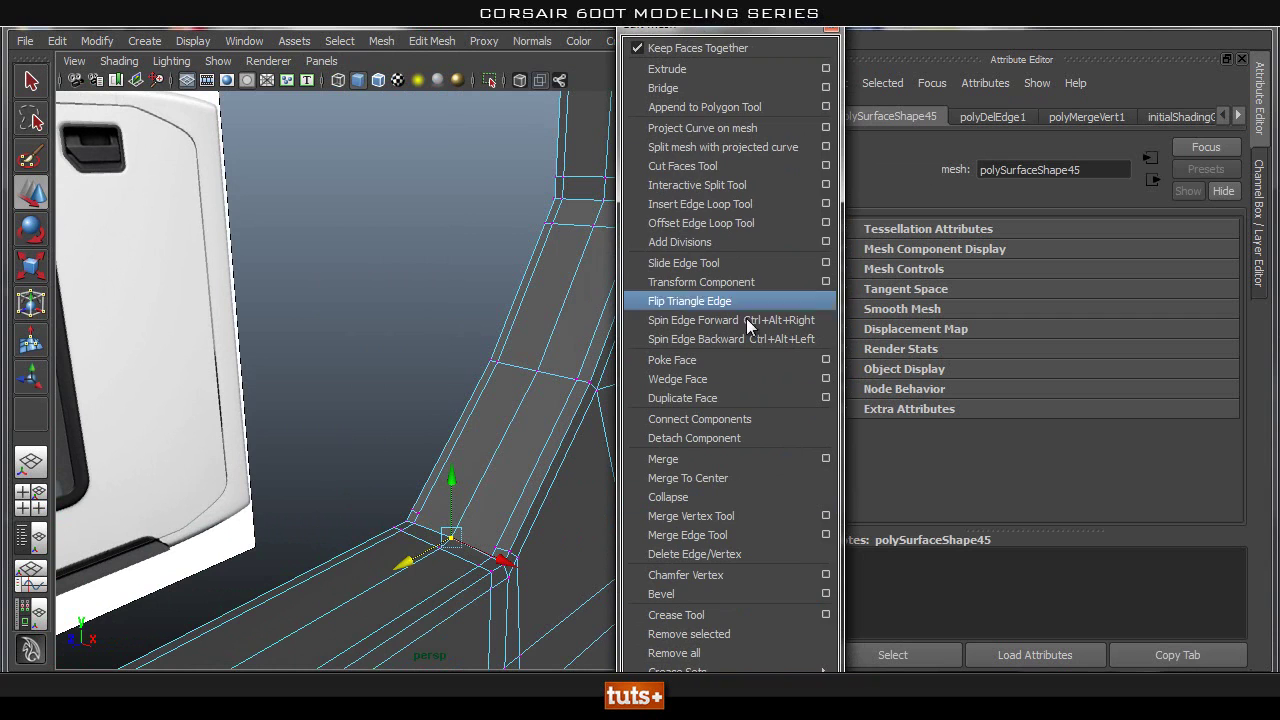
pyautogui.click(722, 185)
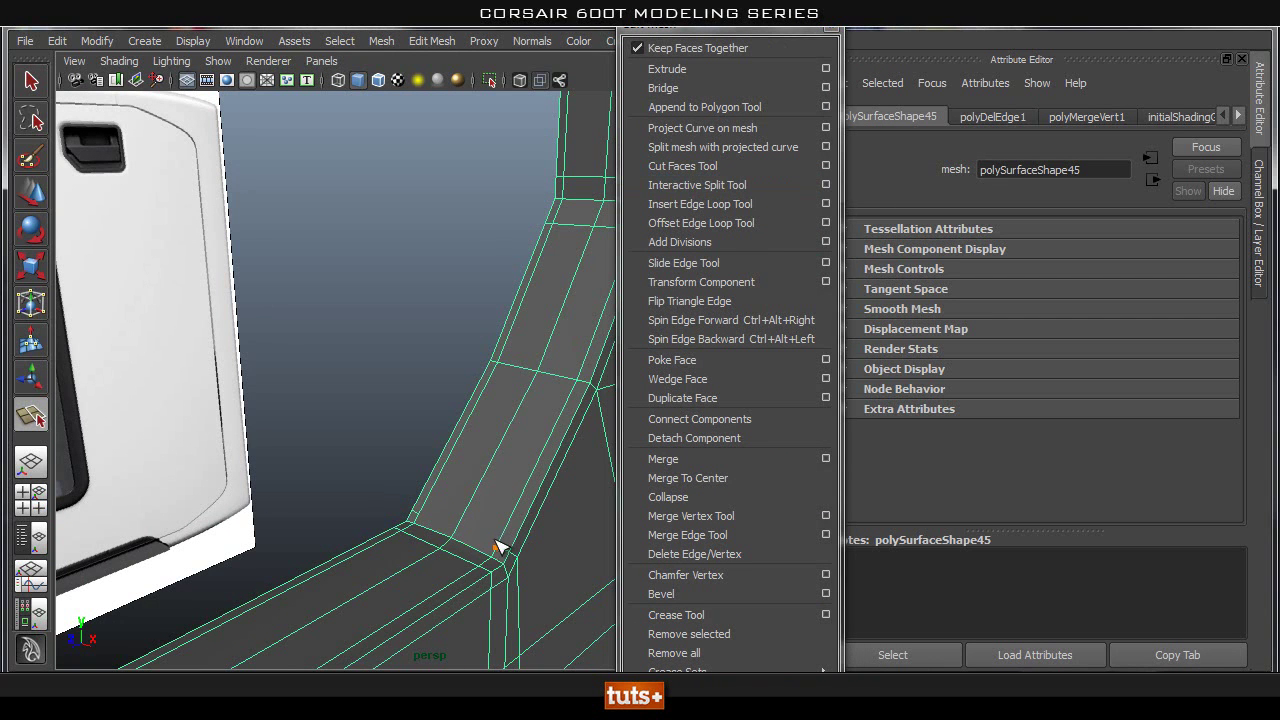
pyautogui.rightClick(424, 514)
pyautogui.keyDown('alt'); pyautogui.moveTo(557, 491); pyautogui.dragTo(433, 502, button='right'); pyautogui.keyUp('alt')
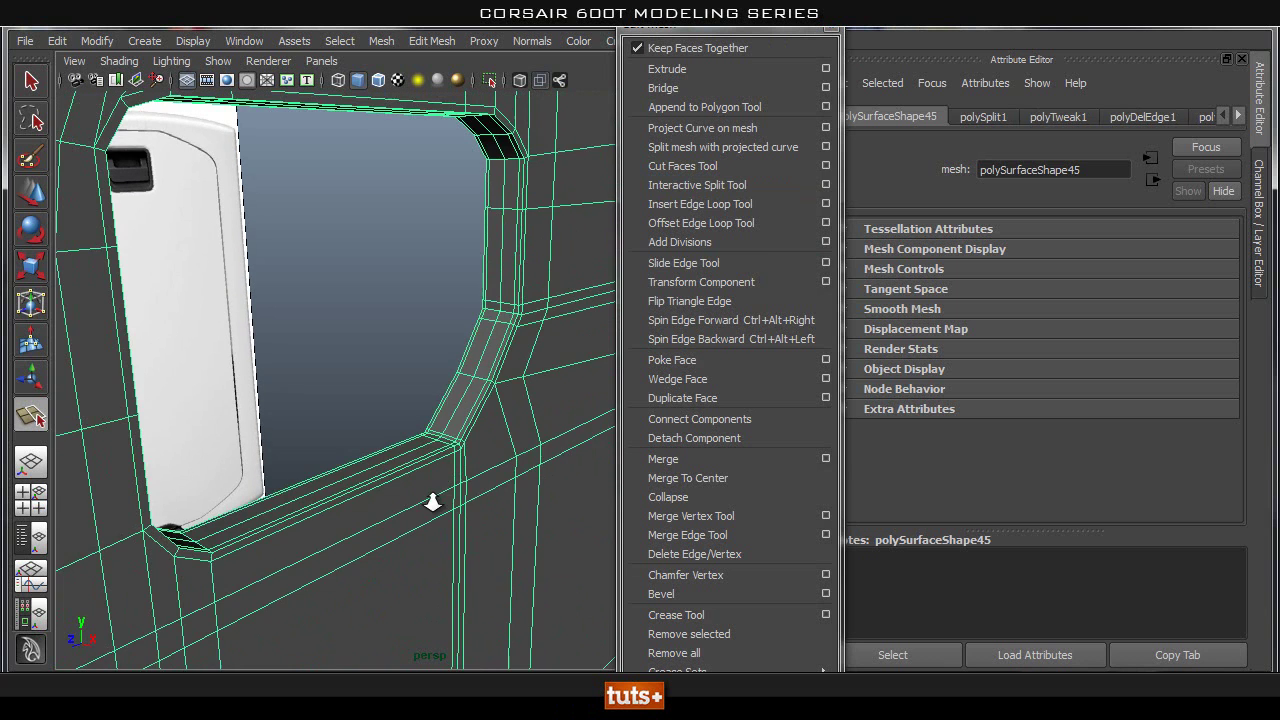
pyautogui.keyDown('alt'); pyautogui.moveTo(433, 488); pyautogui.dragTo(459, 505, button='middle'); pyautogui.keyUp('alt')
pyautogui.keyDown('alt'); pyautogui.moveTo(459, 505); pyautogui.dragTo(506, 485); pyautogui.keyUp('alt')
pyautogui.press('q')
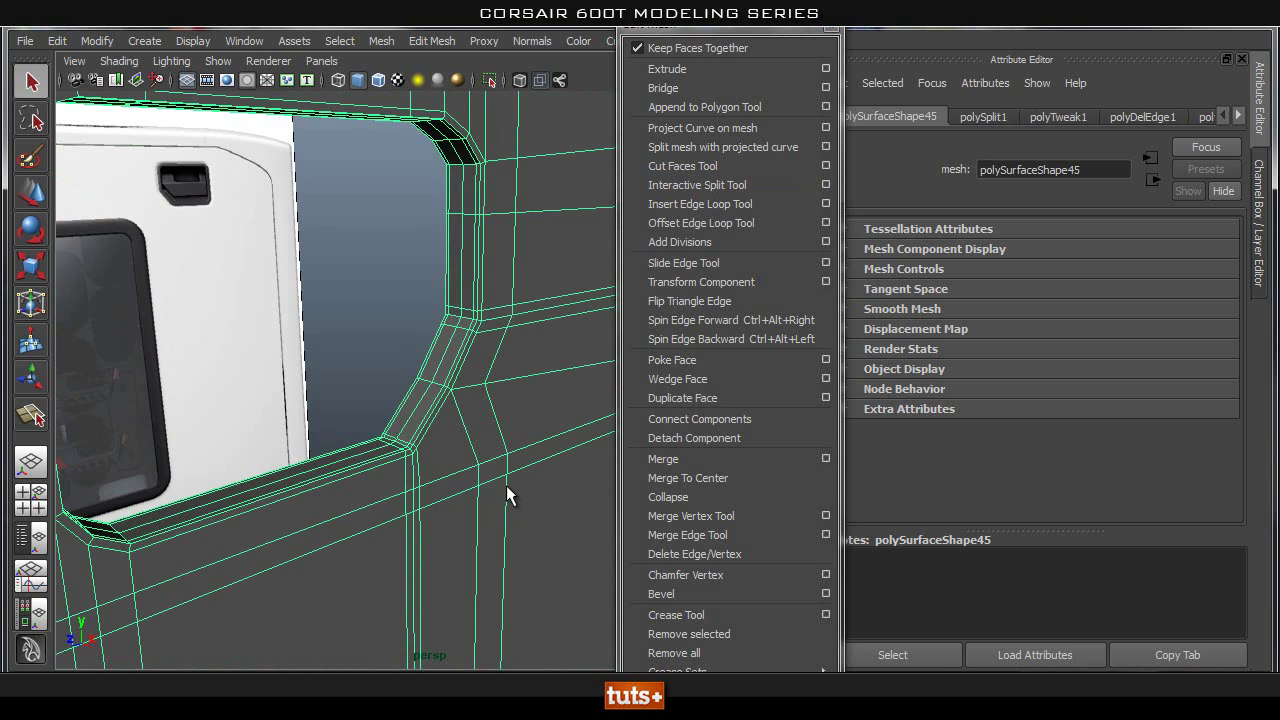
# Step: Duplicate the corrected side panel and move the copy outward along X, away from the case
pyautogui.moveTo(506, 485); pyautogui.dragTo(351, 490, button='right')
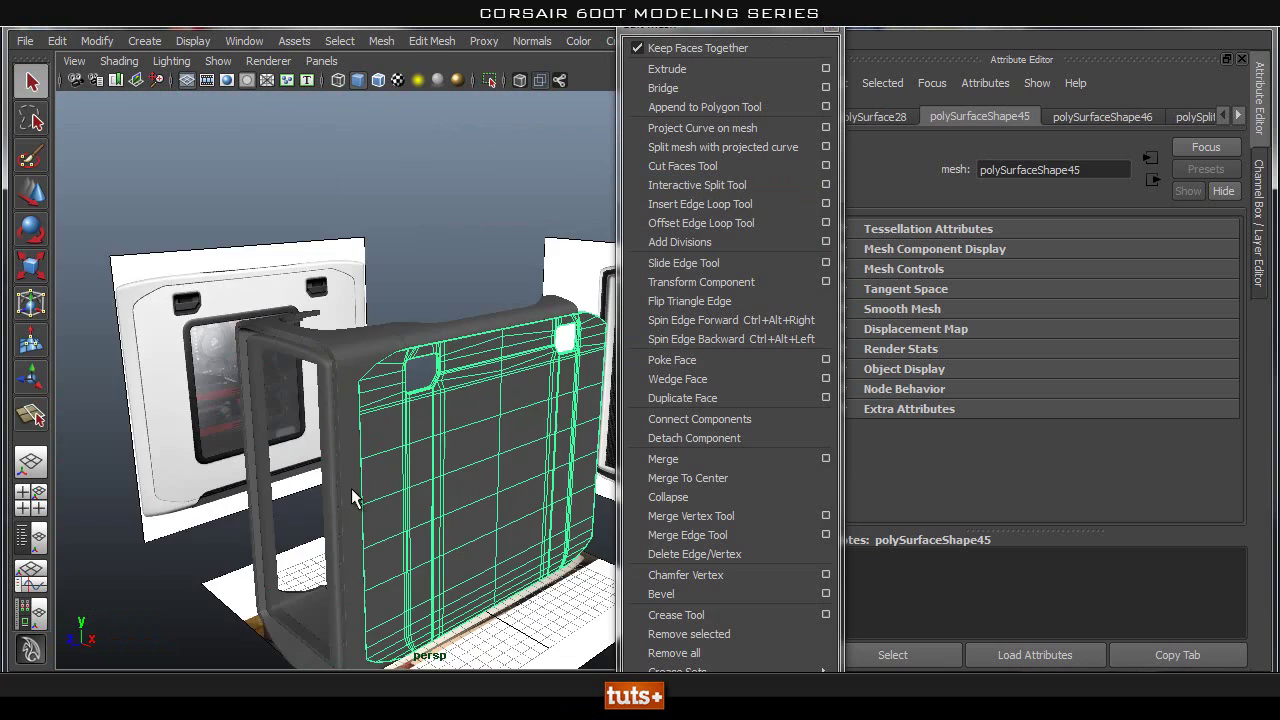
pyautogui.keyDown('alt'); pyautogui.moveTo(351, 490); pyautogui.dragTo(417, 477); pyautogui.keyUp('alt')
pyautogui.hotkey('ctrl', 'd')
pyautogui.press('w')
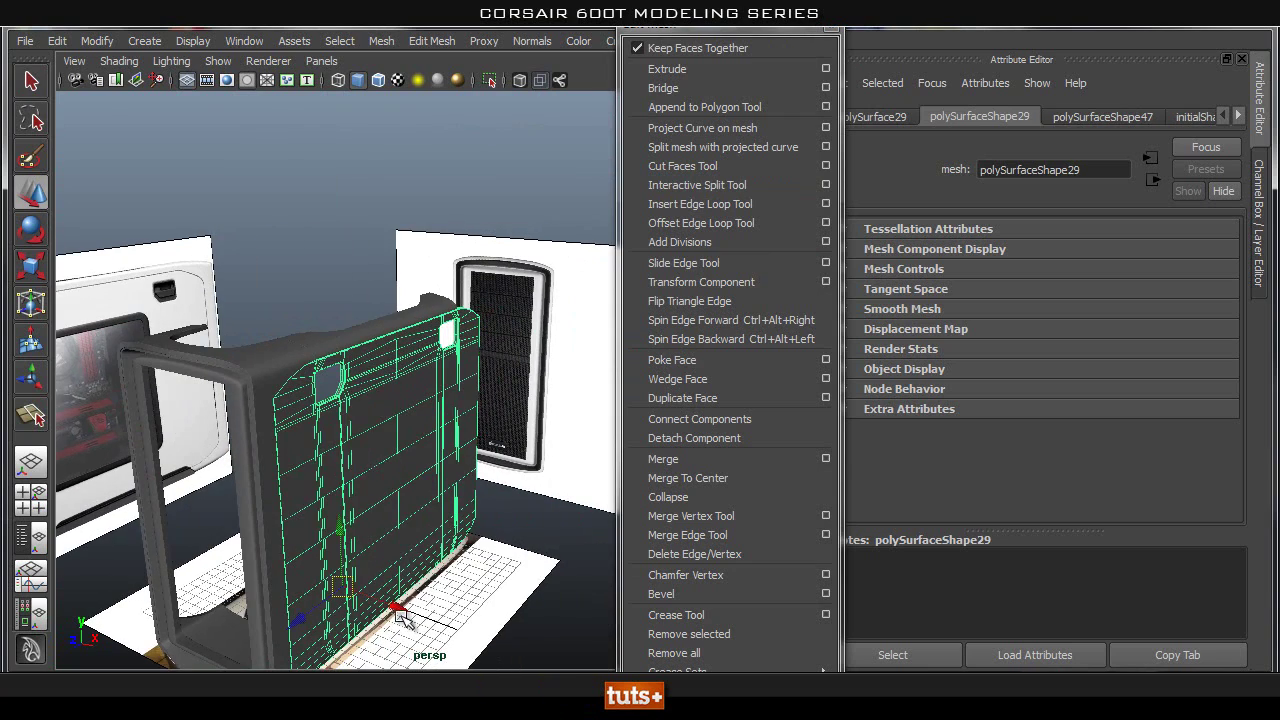
pyautogui.moveTo(400, 612); pyautogui.dragTo(491, 632)
# Step: Select the three inner edge loops around the rim of the new copy's large latch cutout and delete them
pyautogui.keyDown('alt'); pyautogui.moveTo(197, 476); pyautogui.dragTo(554, 466, button='right'); pyautogui.keyUp('alt')
pyautogui.keyDown('alt'); pyautogui.moveTo(554, 466); pyautogui.dragTo(250, 400); pyautogui.keyUp('alt')
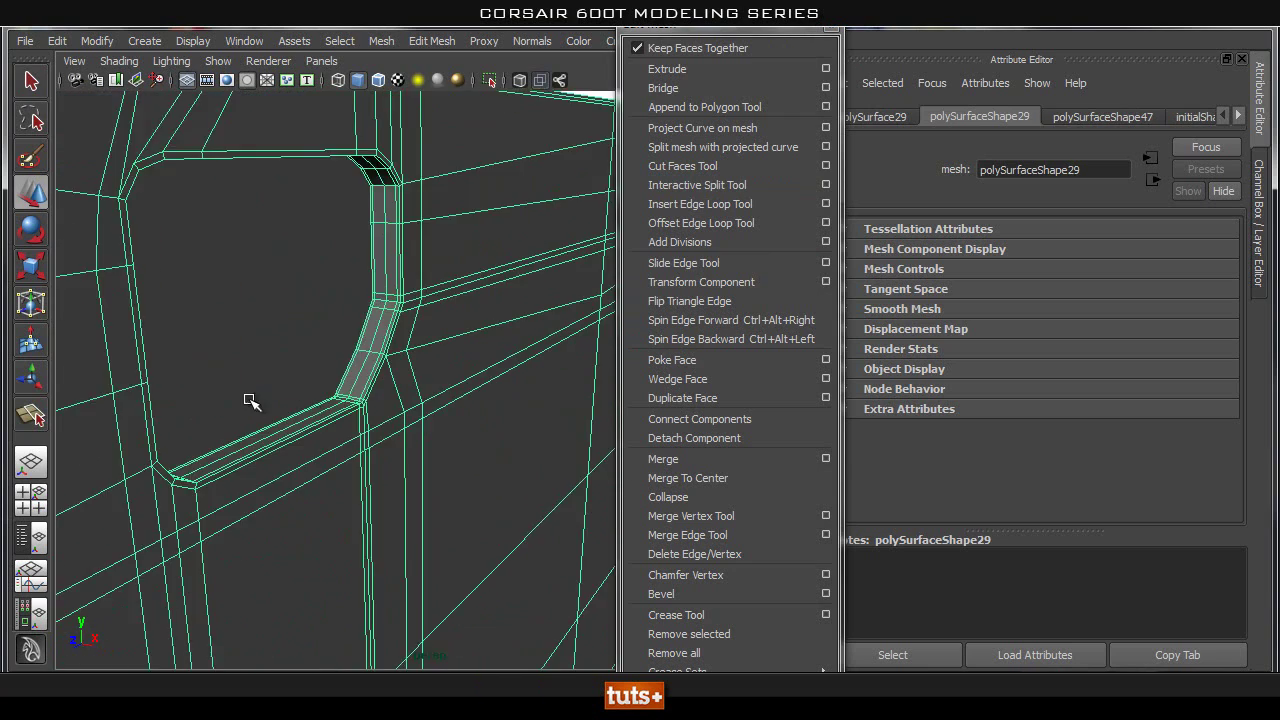
pyautogui.keyDown('alt'); pyautogui.moveTo(250, 400); pyautogui.dragTo(283, 400, button='right'); pyautogui.keyUp('alt')
pyautogui.keyDown('alt'); pyautogui.moveTo(283, 400); pyautogui.dragTo(295, 493, button='middle'); pyautogui.keyUp('alt')
pyautogui.keyDown('alt'); pyautogui.moveTo(295, 493); pyautogui.dragTo(366, 440, button='right'); pyautogui.keyUp('alt')
pyautogui.moveTo(429, 354); pyautogui.dragTo(446, 313, button='right')
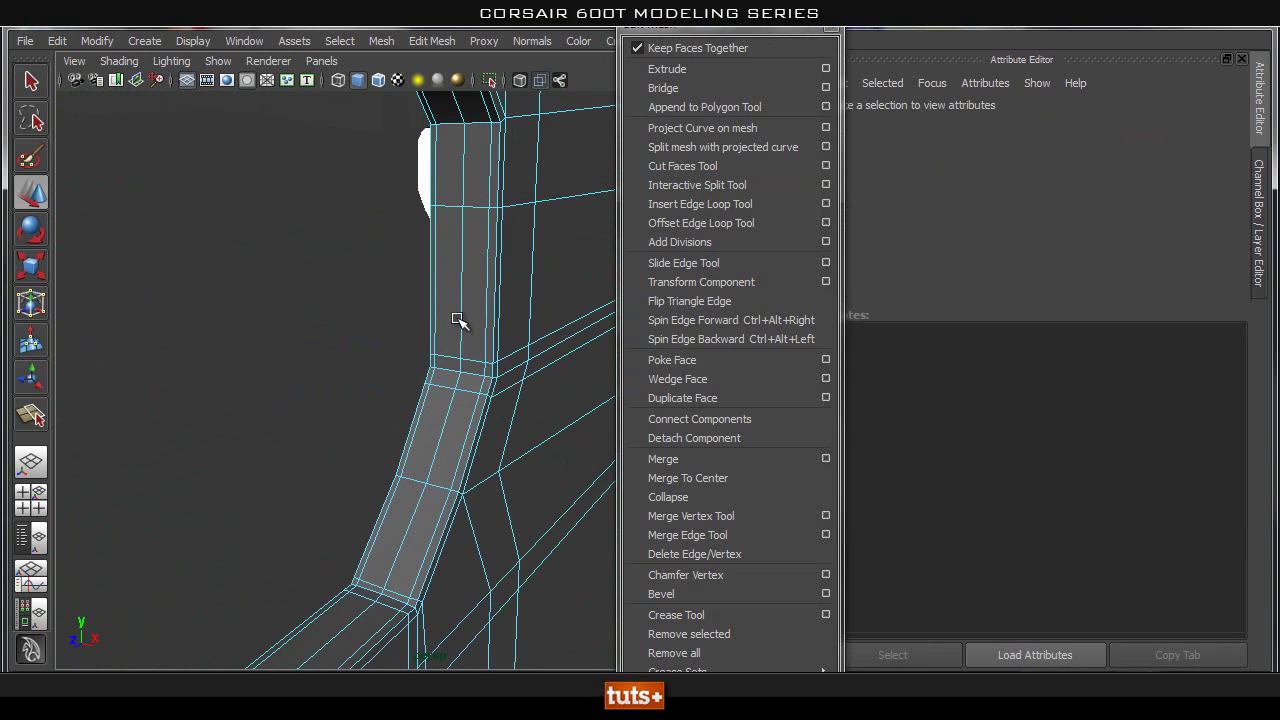
pyautogui.doubleClick(433, 316)
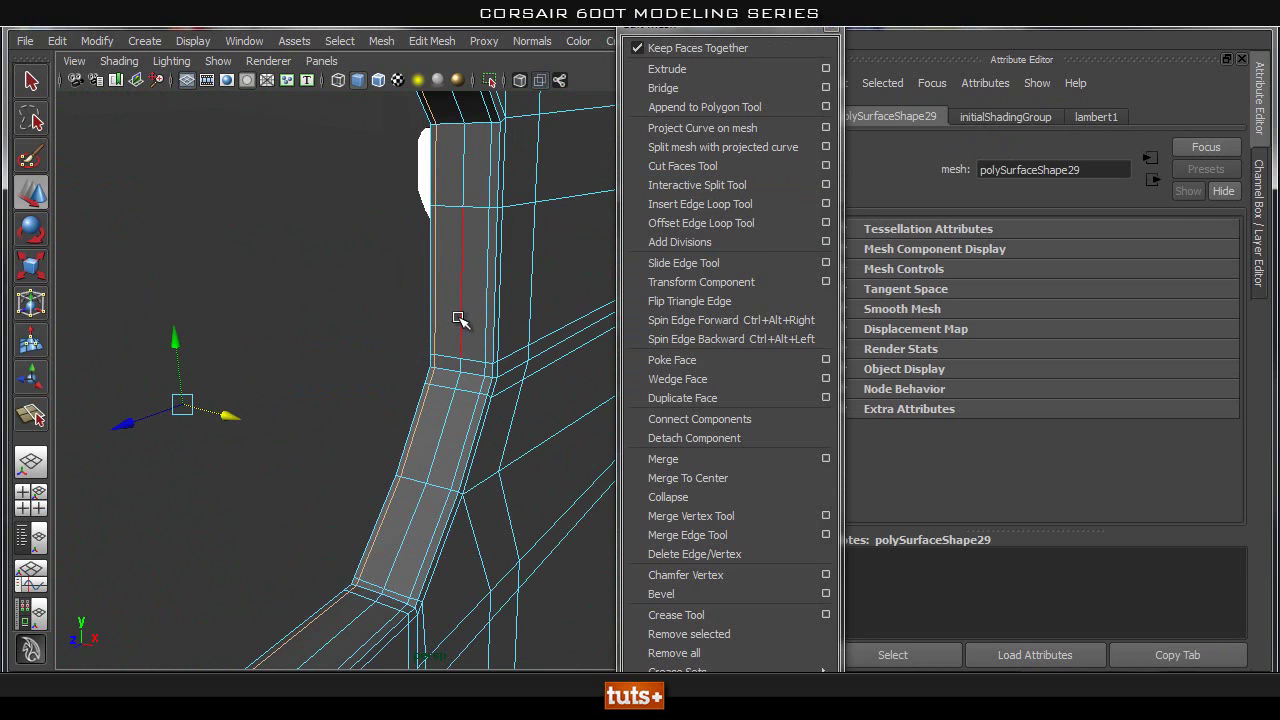
pyautogui.keyDown('shift'); pyautogui.doubleClick(460, 318); pyautogui.keyUp('shift')
pyautogui.keyDown('shift'); pyautogui.doubleClick(489, 320); pyautogui.keyUp('shift')
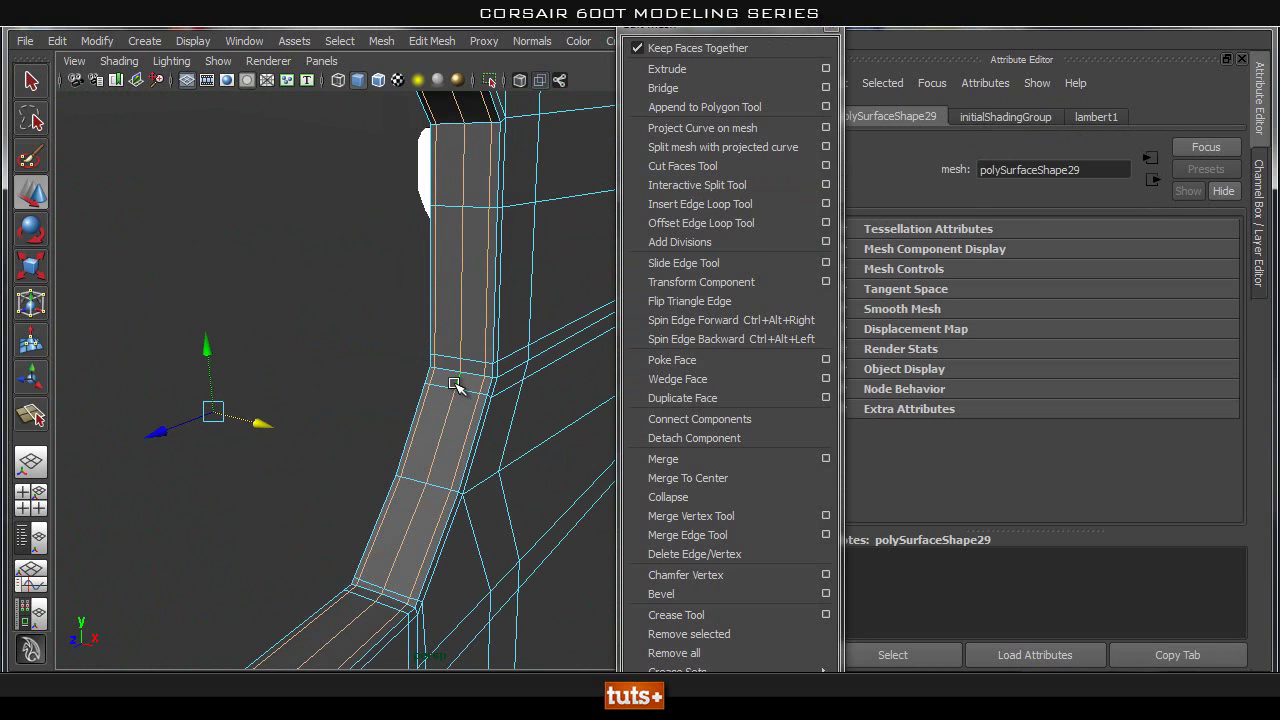
pyautogui.keyDown('shift'); pyautogui.moveTo(484, 304); pyautogui.dragTo(470, 355, button='right'); pyautogui.keyUp('shift')
# Step: Select the rim faces one at a time down the cutout's straight and angled sides to its lower corner
pyautogui.click(461, 345)
pyautogui.keyDown('shift'); pyautogui.click(466, 364); pyautogui.keyUp('shift')
pyautogui.keyDown('shift'); pyautogui.click(459, 383); pyautogui.keyUp('shift')
pyautogui.keyDown('shift'); pyautogui.click(440, 437); pyautogui.keyUp('shift')
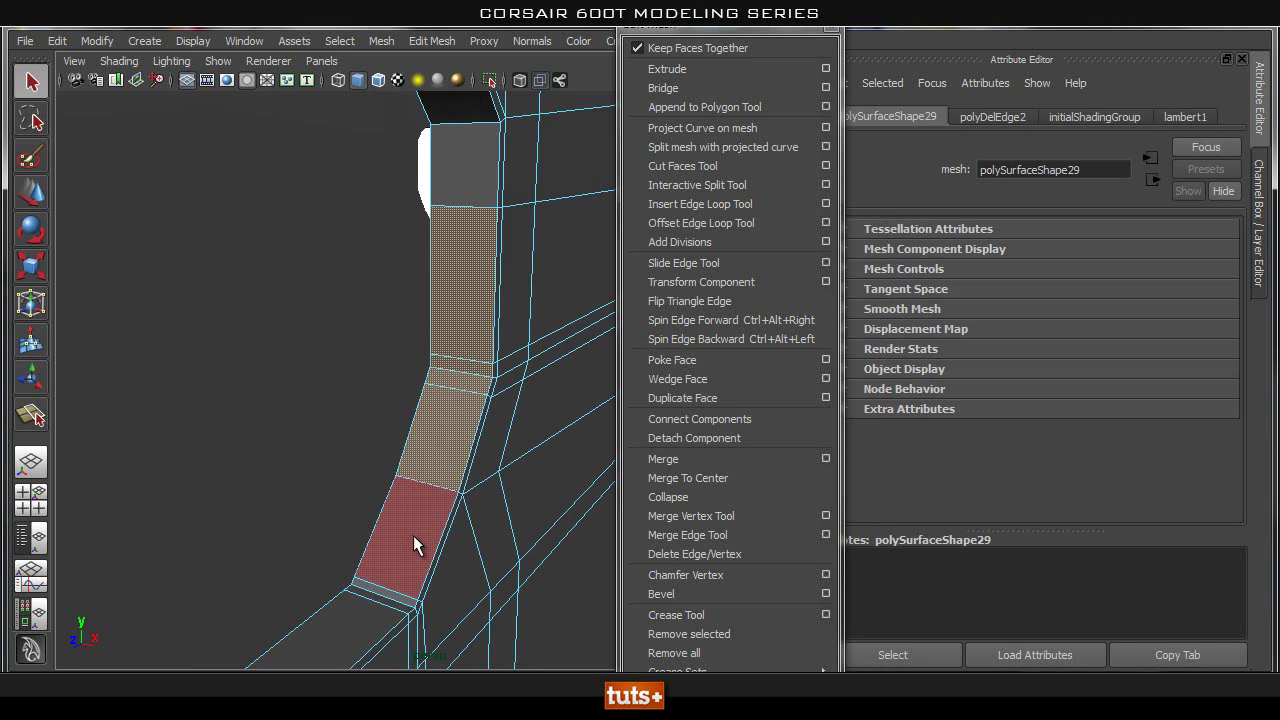
pyautogui.keyDown('shift'); pyautogui.click(412, 536); pyautogui.keyUp('shift')
pyautogui.keyDown('shift'); pyautogui.click(389, 604); pyautogui.keyUp('shift')
pyautogui.keyDown('shift'); pyautogui.click(376, 614); pyautogui.keyUp('shift')
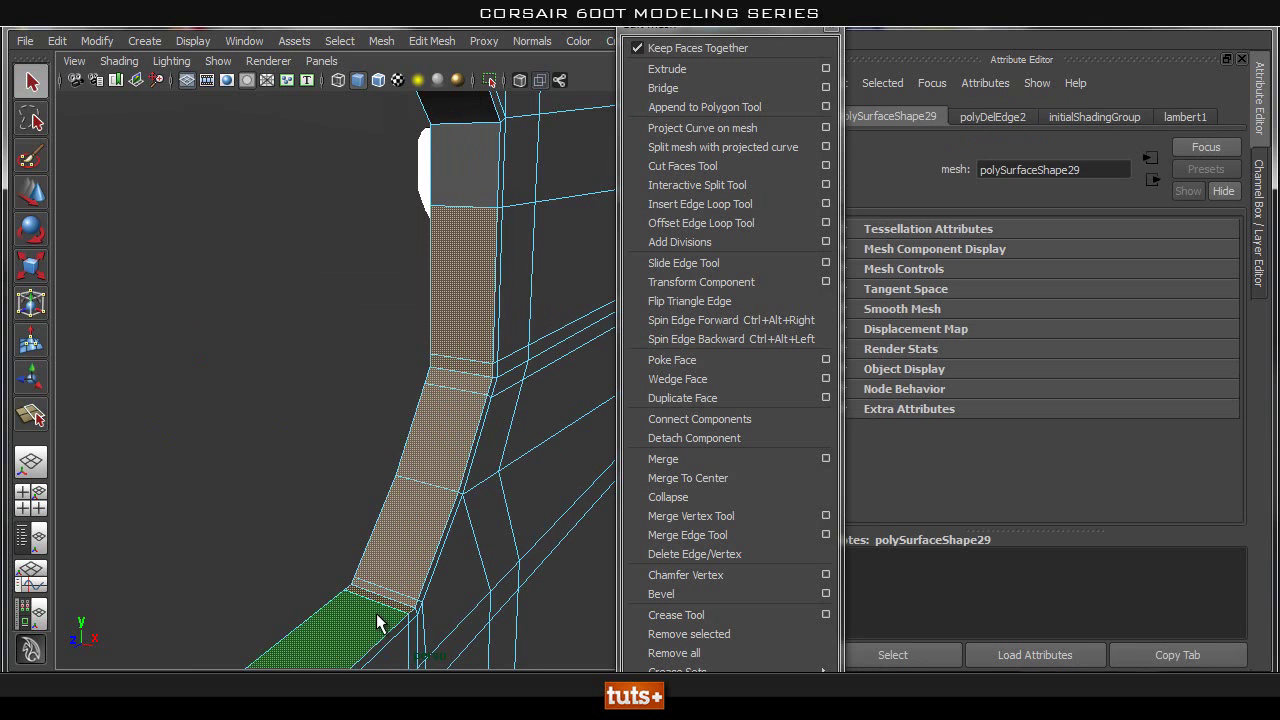
# Step: Select the complete loop of inner rim faces around the copy's latch cutout and extract it with Duplicate Face
pyautogui.click(464, 230)
pyautogui.keyDown('shift'); pyautogui.doubleClick(466, 168); pyautogui.keyUp('shift')
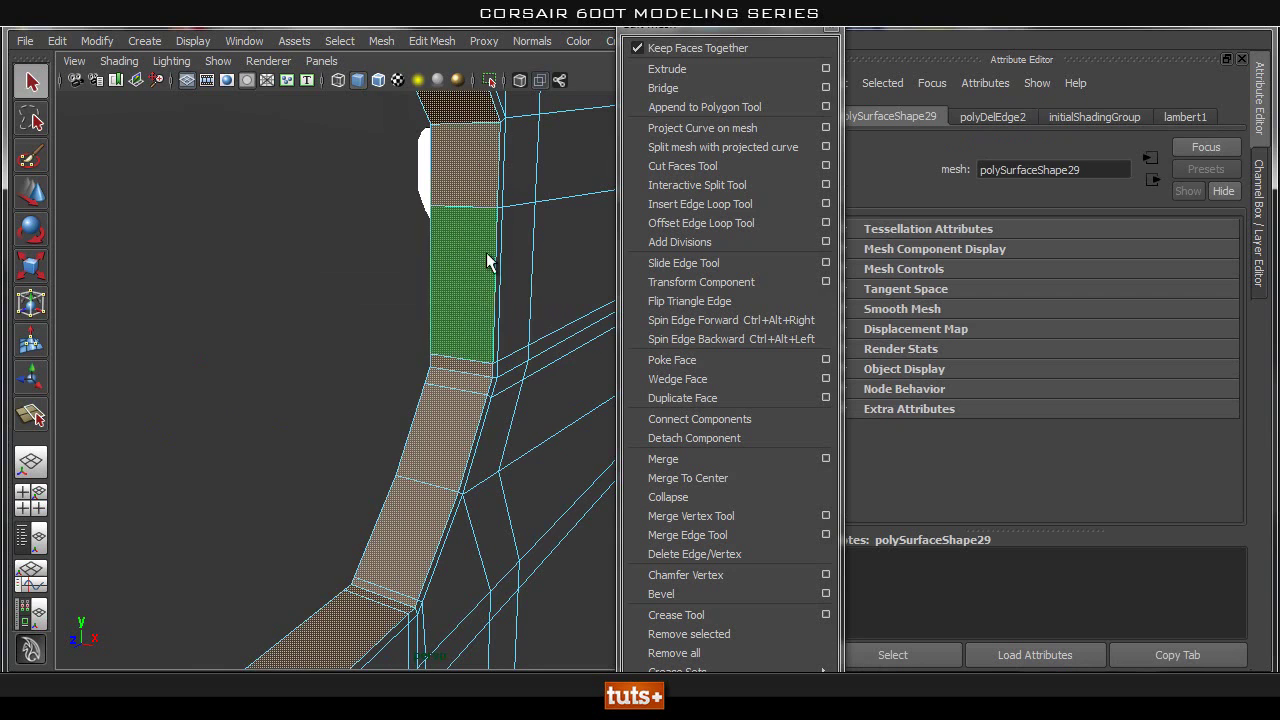
pyautogui.keyDown('alt'); pyautogui.moveTo(485, 262); pyautogui.dragTo(341, 443, button='right'); pyautogui.keyUp('alt')
pyautogui.keyDown('alt'); pyautogui.moveTo(341, 443); pyautogui.dragTo(409, 426); pyautogui.keyUp('alt')
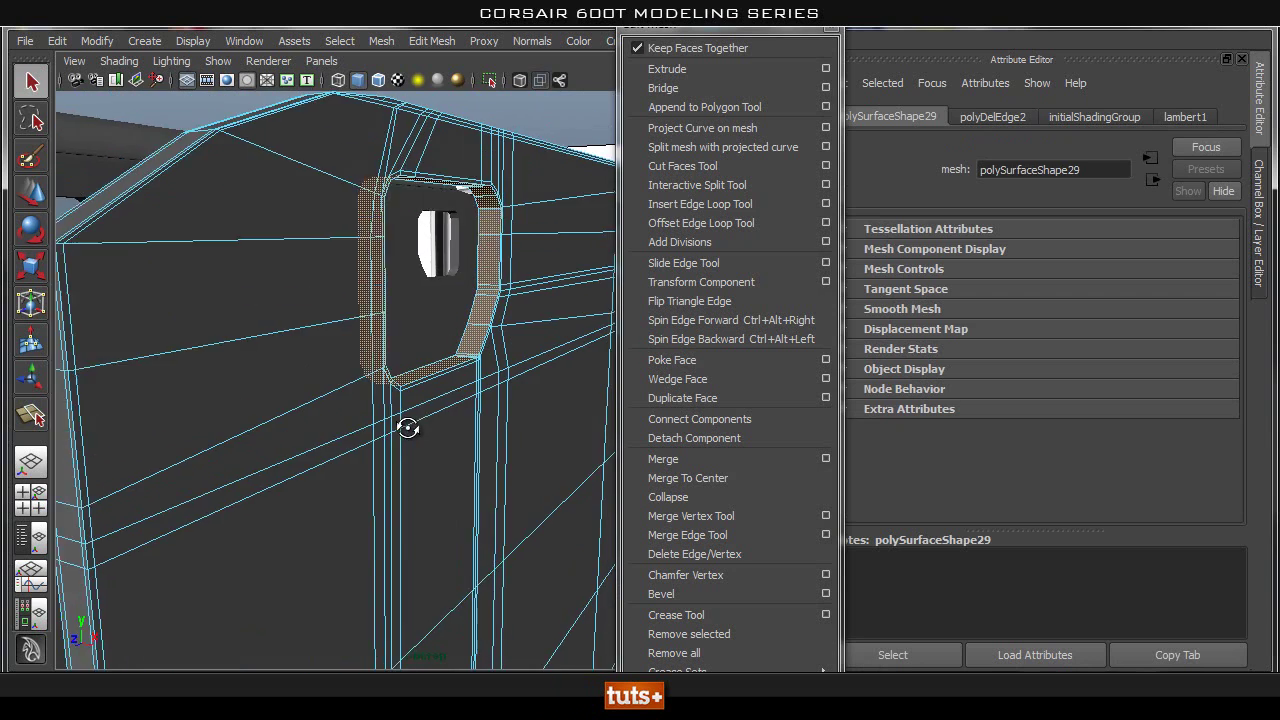
pyautogui.keyDown('alt'); pyautogui.moveTo(409, 426); pyautogui.dragTo(450, 420, button='right'); pyautogui.keyUp('alt')
pyautogui.keyDown('alt'); pyautogui.moveTo(473, 391); pyautogui.dragTo(455, 428); pyautogui.keyUp('alt')
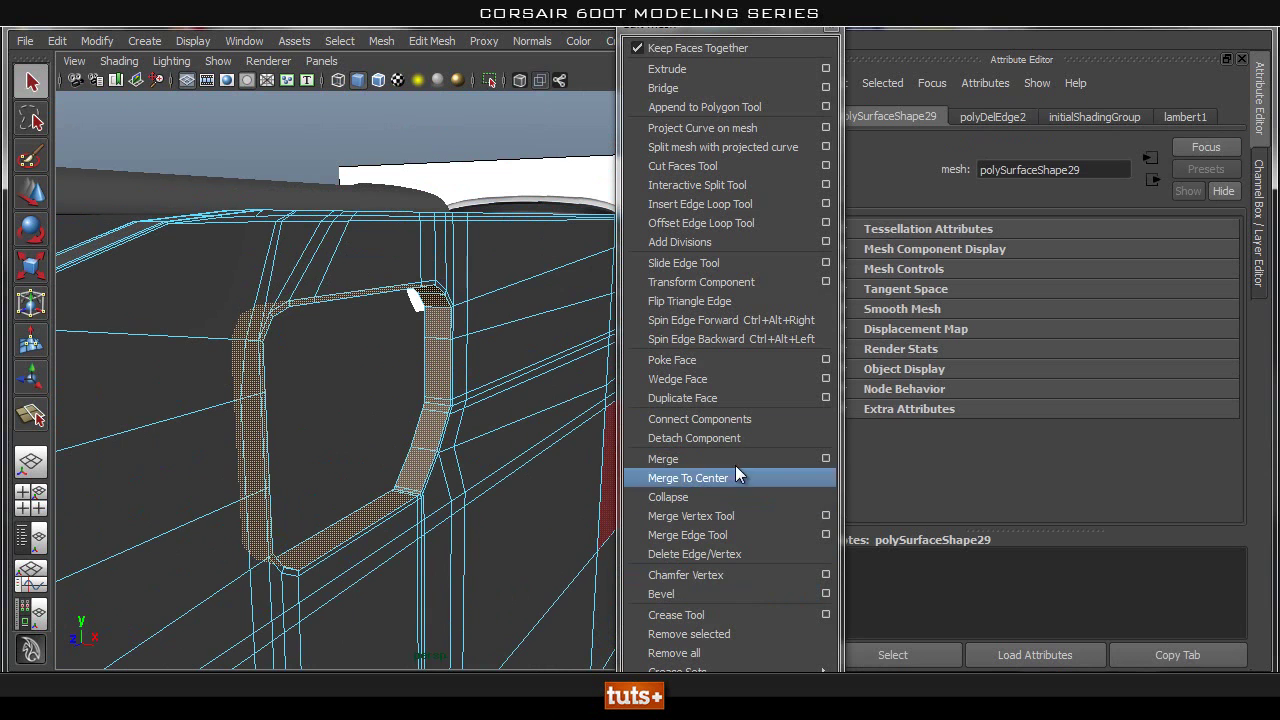
pyautogui.click(735, 400)
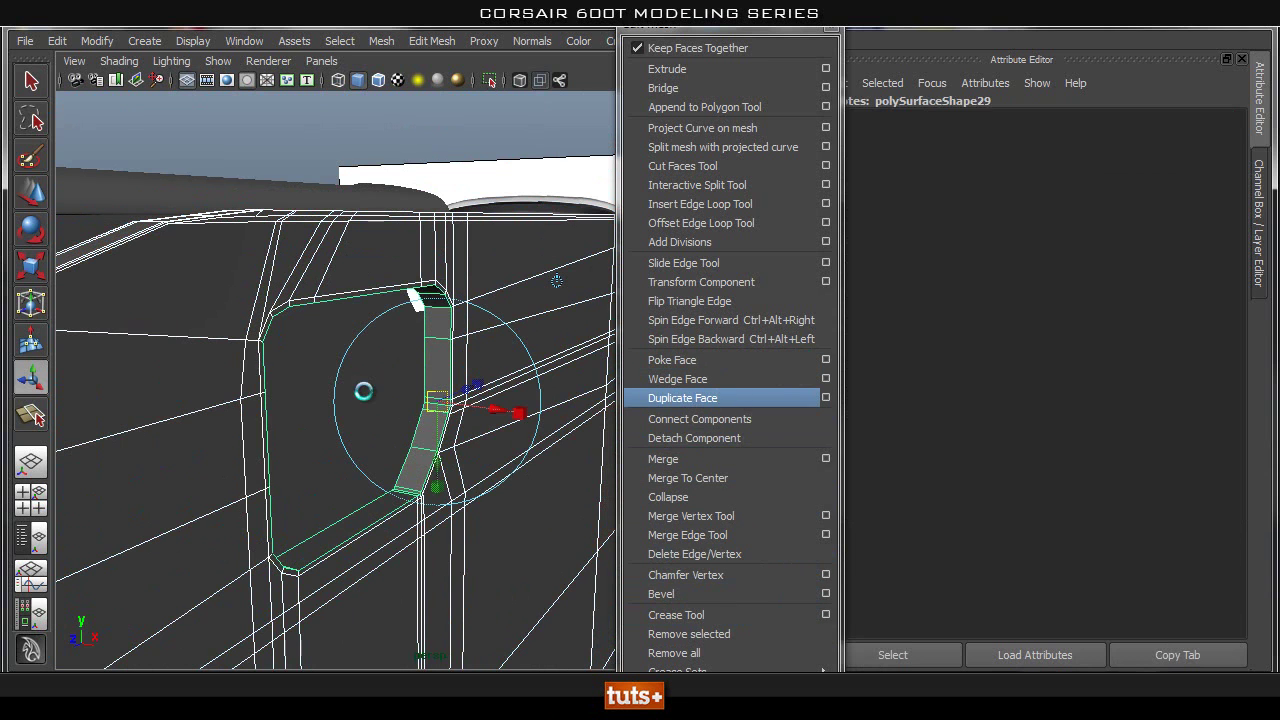
pyautogui.keyDown('alt'); pyautogui.moveTo(508, 332); pyautogui.dragTo(179, 156, button='right'); pyautogui.keyUp('alt')
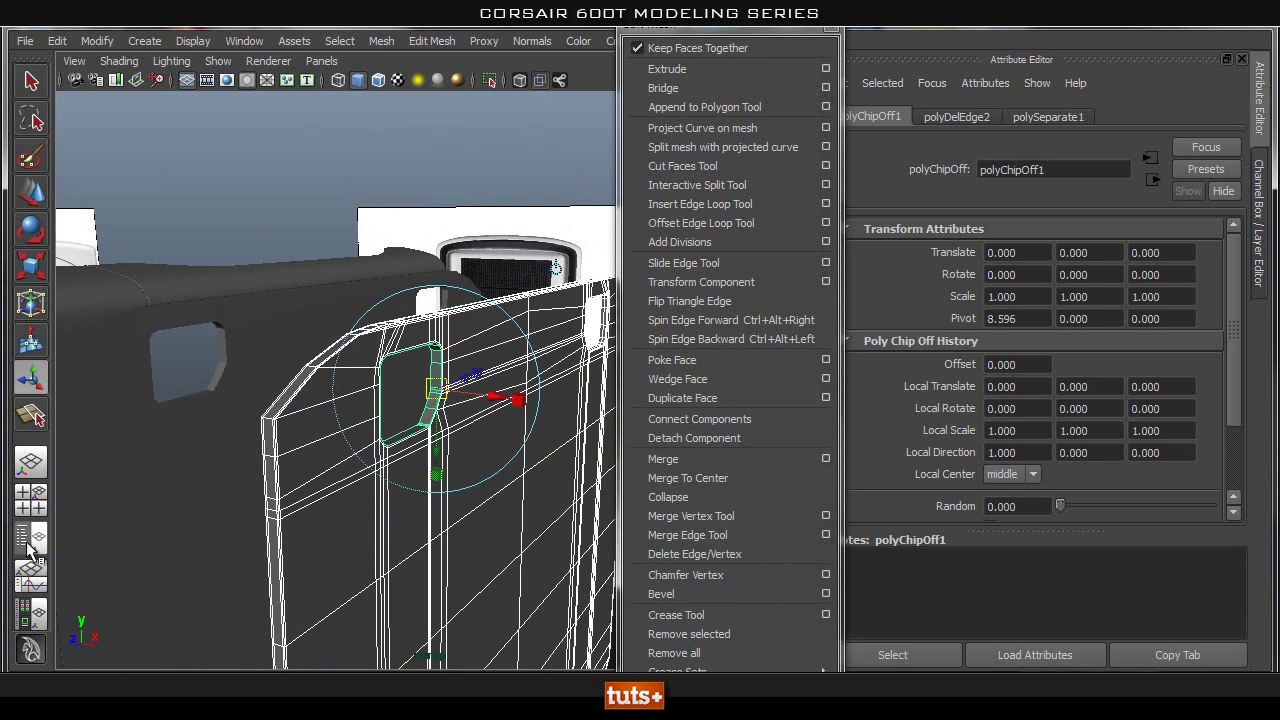
# Step: Show the Outliner beside the perspective view and delete the construction history of all objects
pyautogui.click(28, 543)
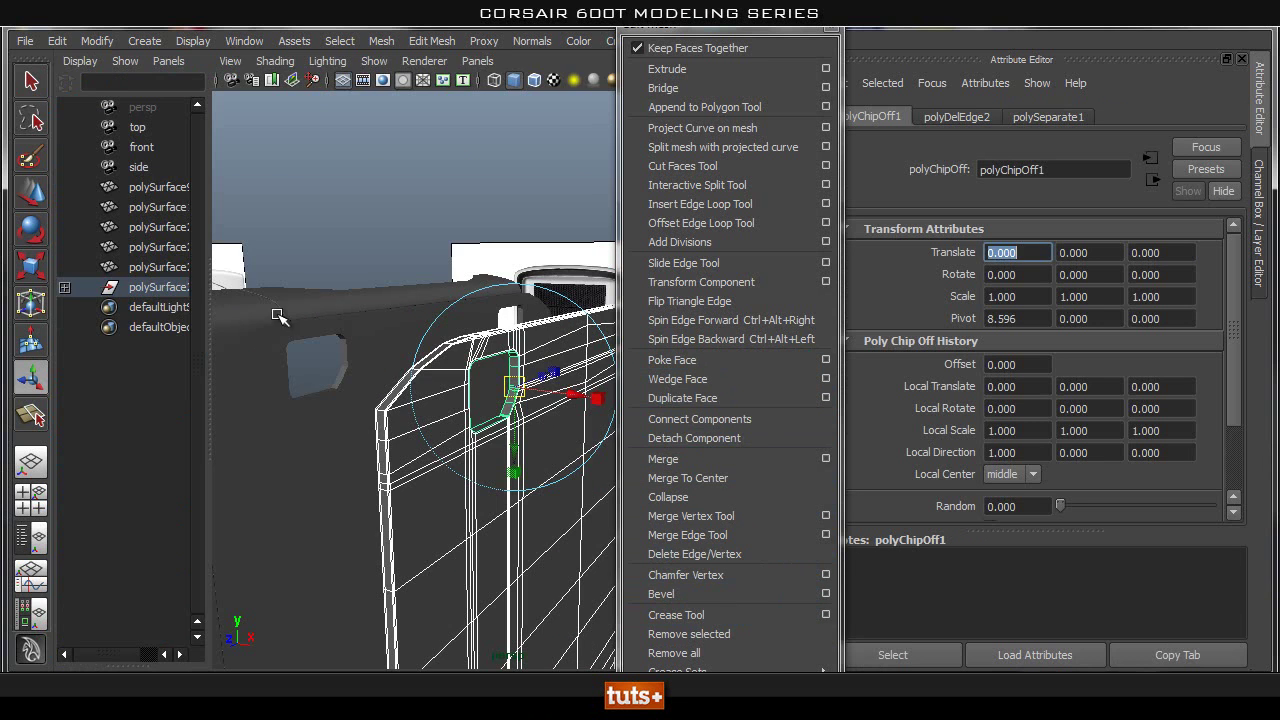
pyautogui.click(57, 41)
pyautogui.moveTo(180, 266)
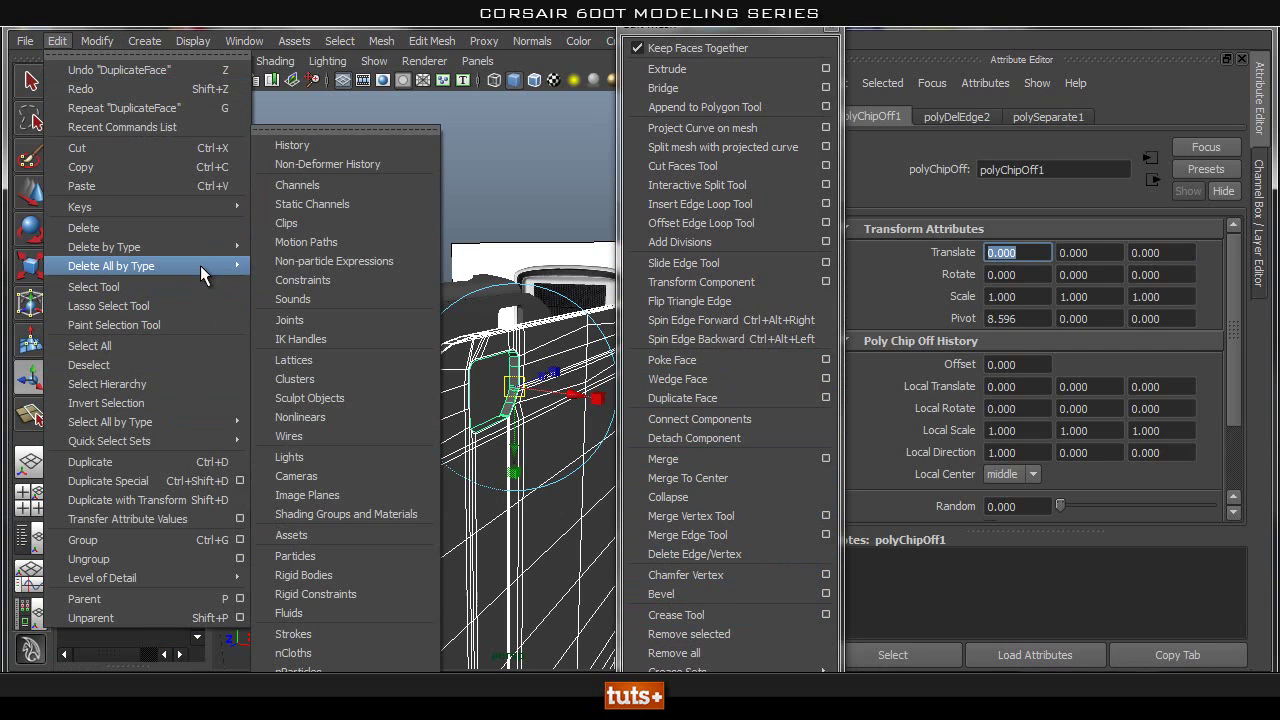
pyautogui.click(301, 145)
# Step: Expand the duplicated panel's group, identify its two pieces and delete the panel piece, keeping only the latch rim strip
pyautogui.click(65, 288)
pyautogui.click(172, 308)
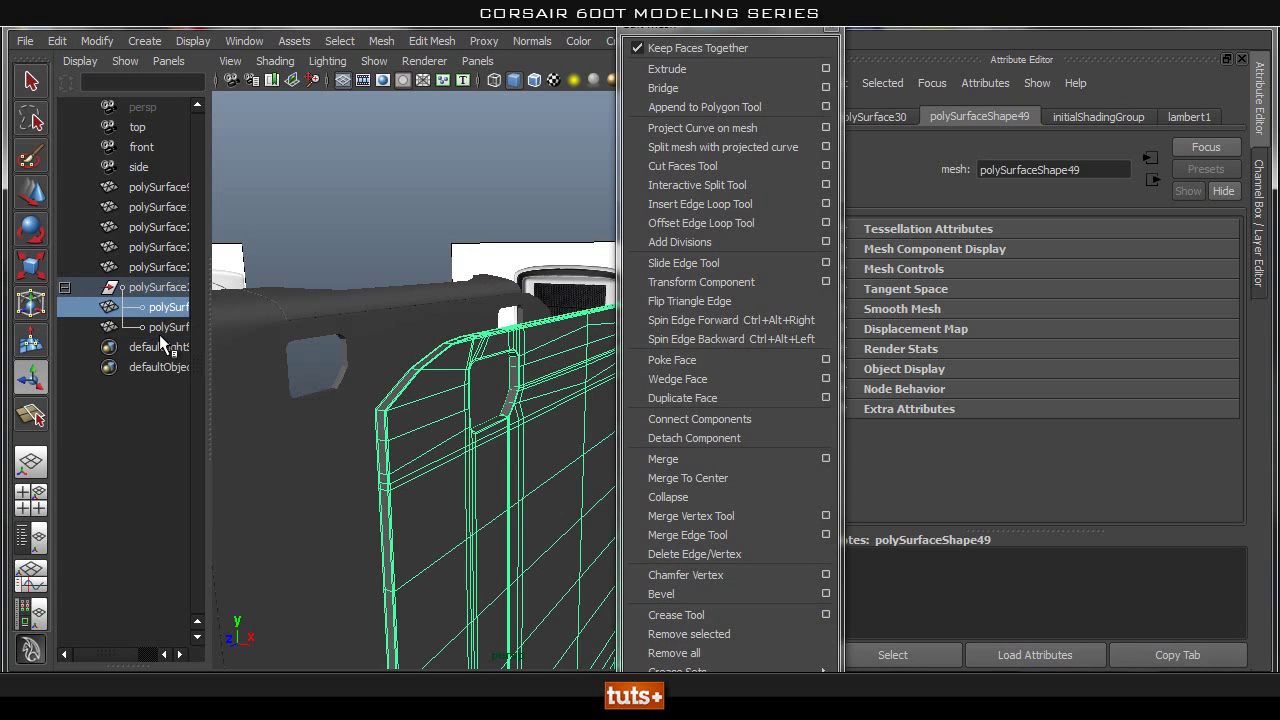
pyautogui.keyDown('shift'); pyautogui.click(160, 330); pyautogui.keyUp('shift')
pyautogui.click(145, 320)
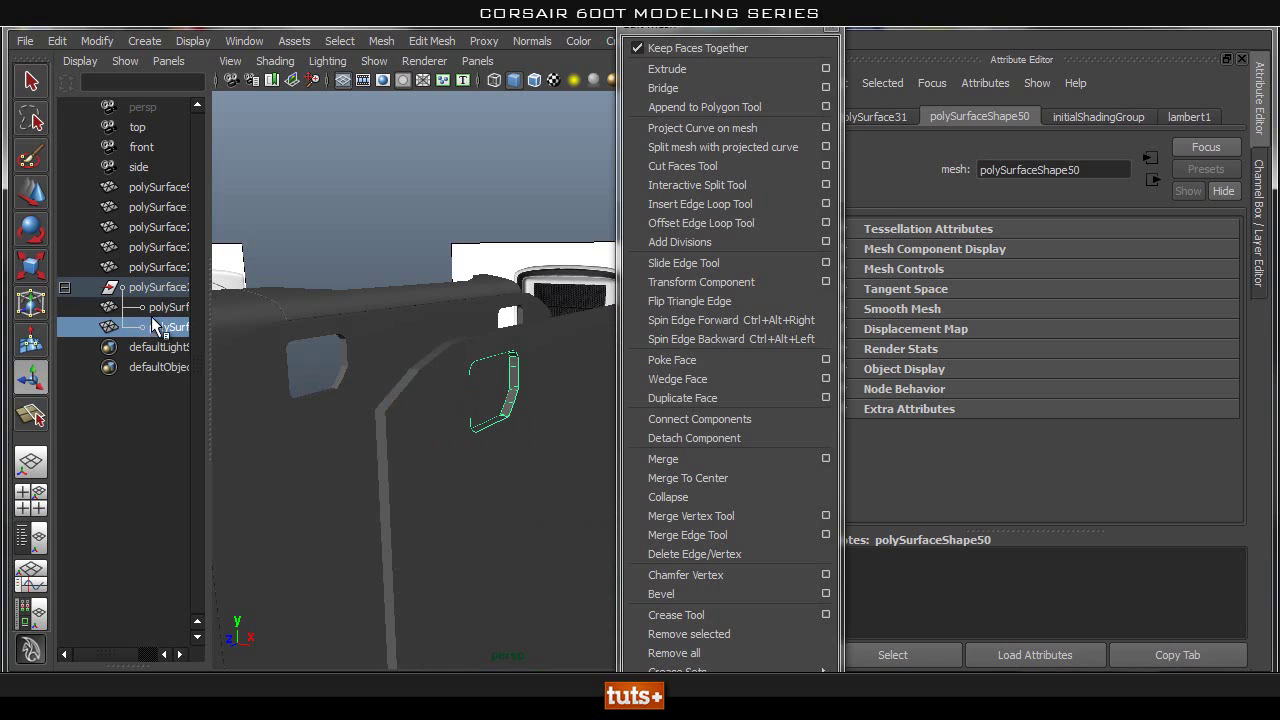
pyautogui.click(154, 309)
pyautogui.press('Delete')
# Step: Unparent the latch rim strip from its group and delete the empty group
pyautogui.click(150, 289)
pyautogui.click(160, 307)
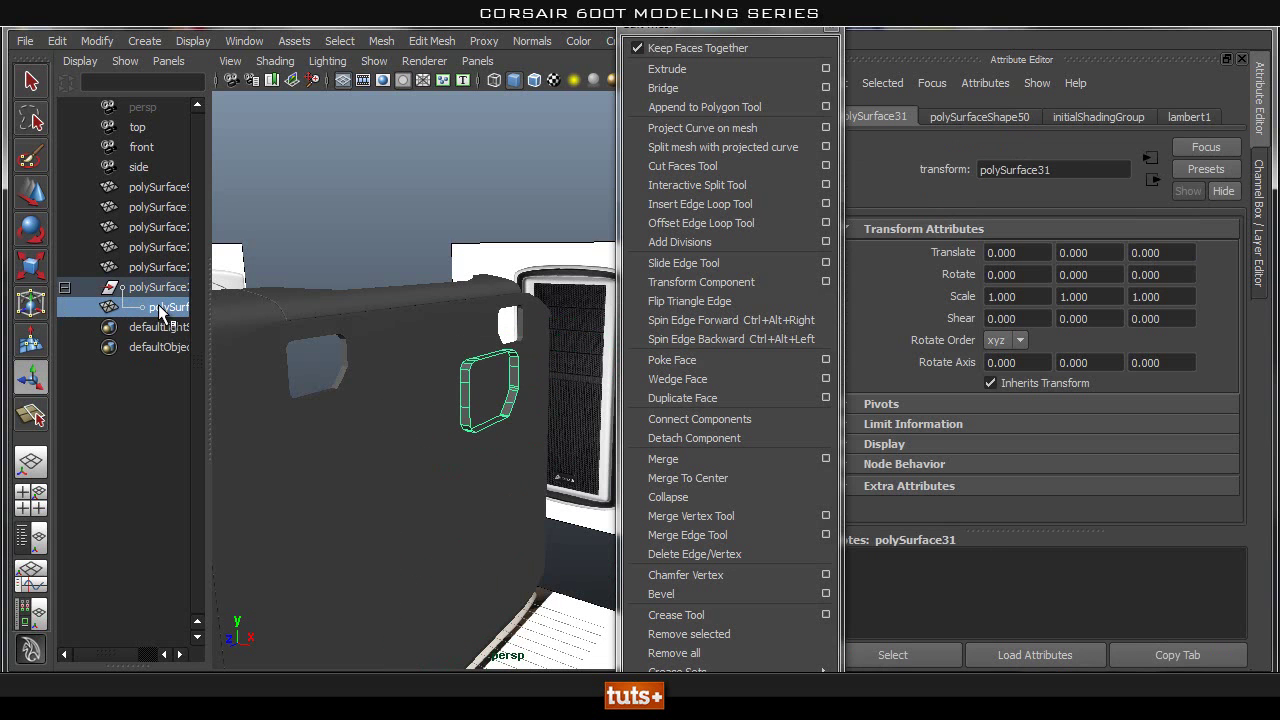
pyautogui.hotkey('shift', 'p')
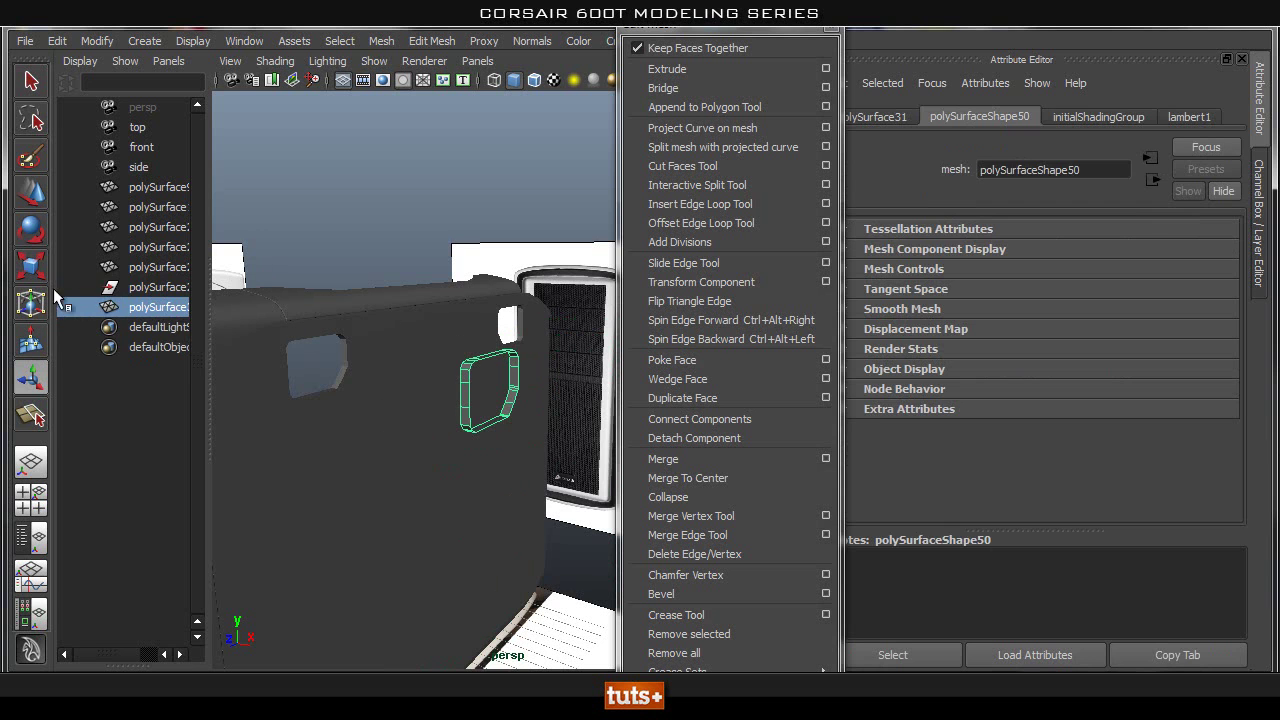
pyautogui.click(122, 290)
pyautogui.press('Delete')
pyautogui.click(136, 291)
# Step: Examine the extracted rim strip's faces and corners up close
pyautogui.moveTo(492, 368)
pyautogui.keyDown('alt'); pyautogui.mouseDown()
pyautogui.moveTo(417, 377)
pyautogui.moveTo(496, 373)
pyautogui.mouseUp(); pyautogui.keyUp('alt')
pyautogui.keyDown('alt'); pyautogui.moveTo(430, 374); pyautogui.dragTo(530, 373, button='right'); pyautogui.keyUp('alt')
pyautogui.keyDown('alt'); pyautogui.moveTo(458, 409); pyautogui.dragTo(483, 405); pyautogui.keyUp('alt')
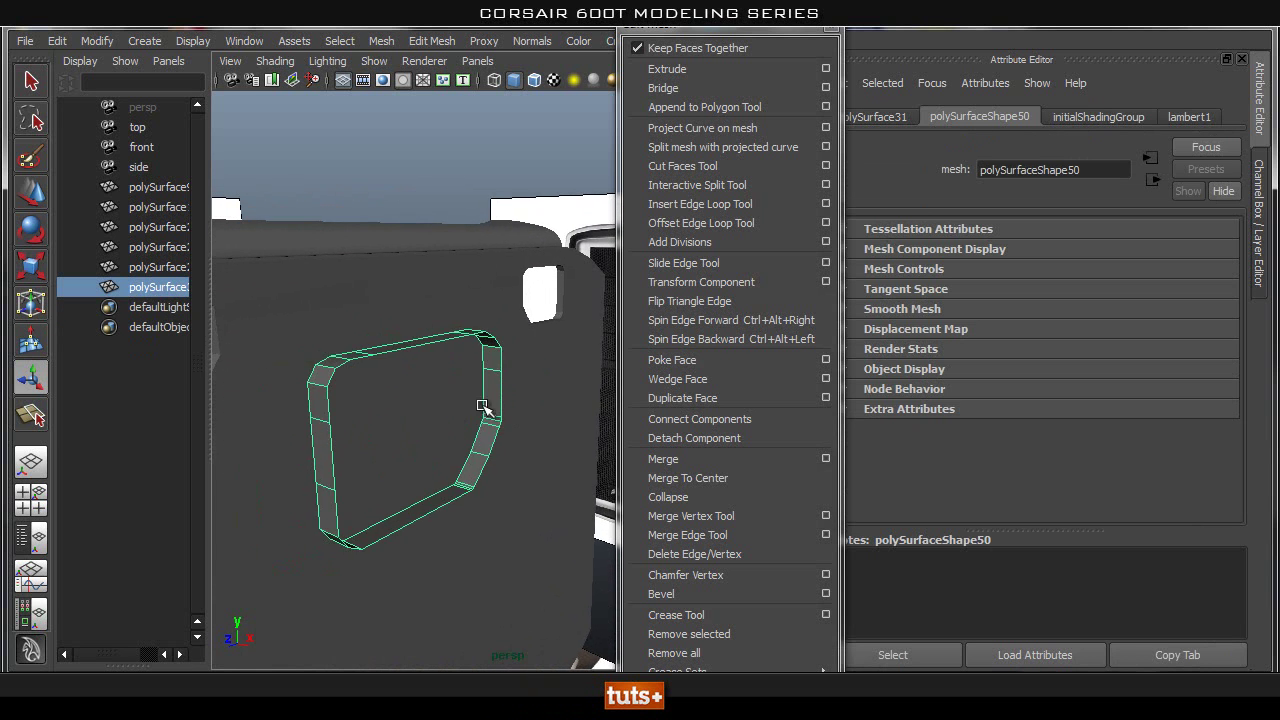
pyautogui.keyDown('alt'); pyautogui.moveTo(461, 411); pyautogui.dragTo(580, 411, button='right'); pyautogui.keyUp('alt')
pyautogui.keyDown('alt'); pyautogui.moveTo(468, 414); pyautogui.dragTo(494, 377, button='middle'); pyautogui.keyUp('alt')
pyautogui.keyDown('alt'); pyautogui.moveTo(472, 337); pyautogui.dragTo(404, 336, button='right'); pyautogui.keyUp('alt')
pyautogui.moveTo(507, 350); pyautogui.dragTo(573, 334, button='right')
pyautogui.keyDown('alt'); pyautogui.moveTo(464, 397); pyautogui.dragTo(408, 434, button='right'); pyautogui.keyUp('alt')
pyautogui.keyDown('alt'); pyautogui.moveTo(457, 446); pyautogui.dragTo(432, 441); pyautogui.keyUp('alt')
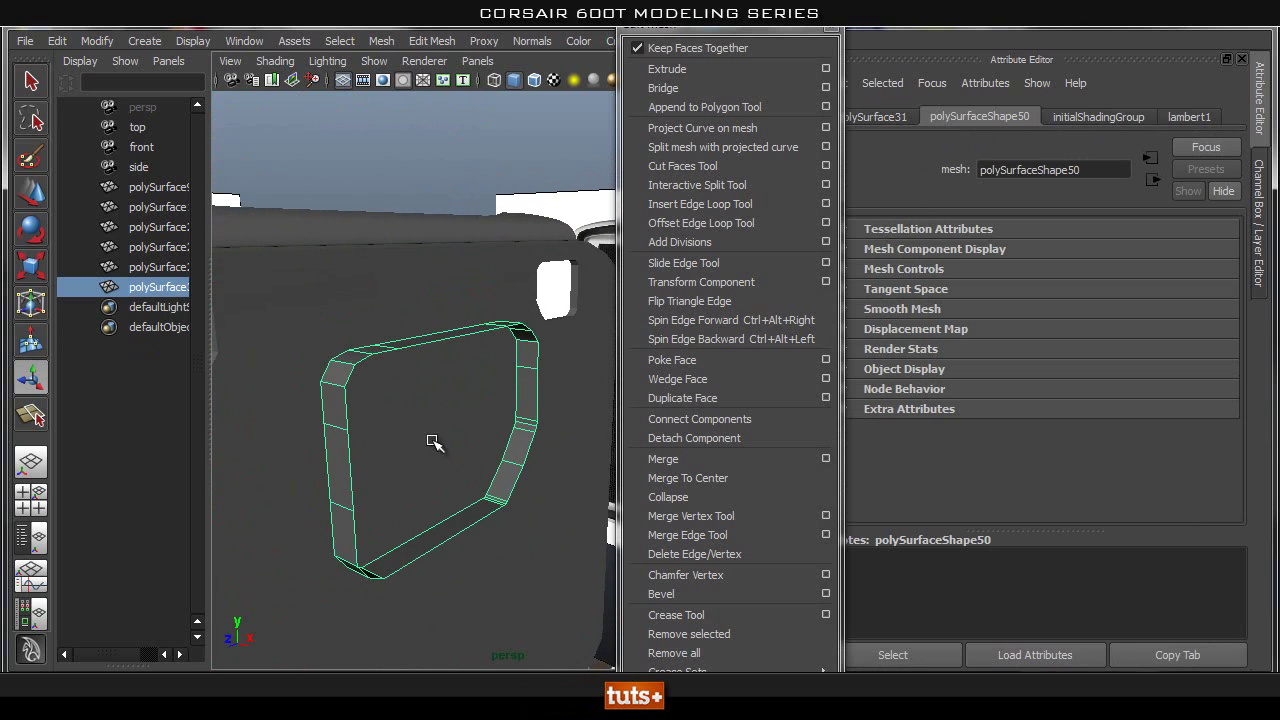
# Step: Return to the single perspective layout and extrude the rim strip's faces with a thickness of -0.1
pyautogui.click(30, 462)
pyautogui.keyDown('alt'); pyautogui.moveTo(433, 412); pyautogui.dragTo(472, 402, button='middle'); pyautogui.keyUp('alt')
pyautogui.keyDown('alt'); pyautogui.moveTo(472, 402); pyautogui.dragTo(345, 400, button='right'); pyautogui.keyUp('alt')
pyautogui.keyDown('alt'); pyautogui.moveTo(345, 400); pyautogui.dragTo(374, 404); pyautogui.keyUp('alt')
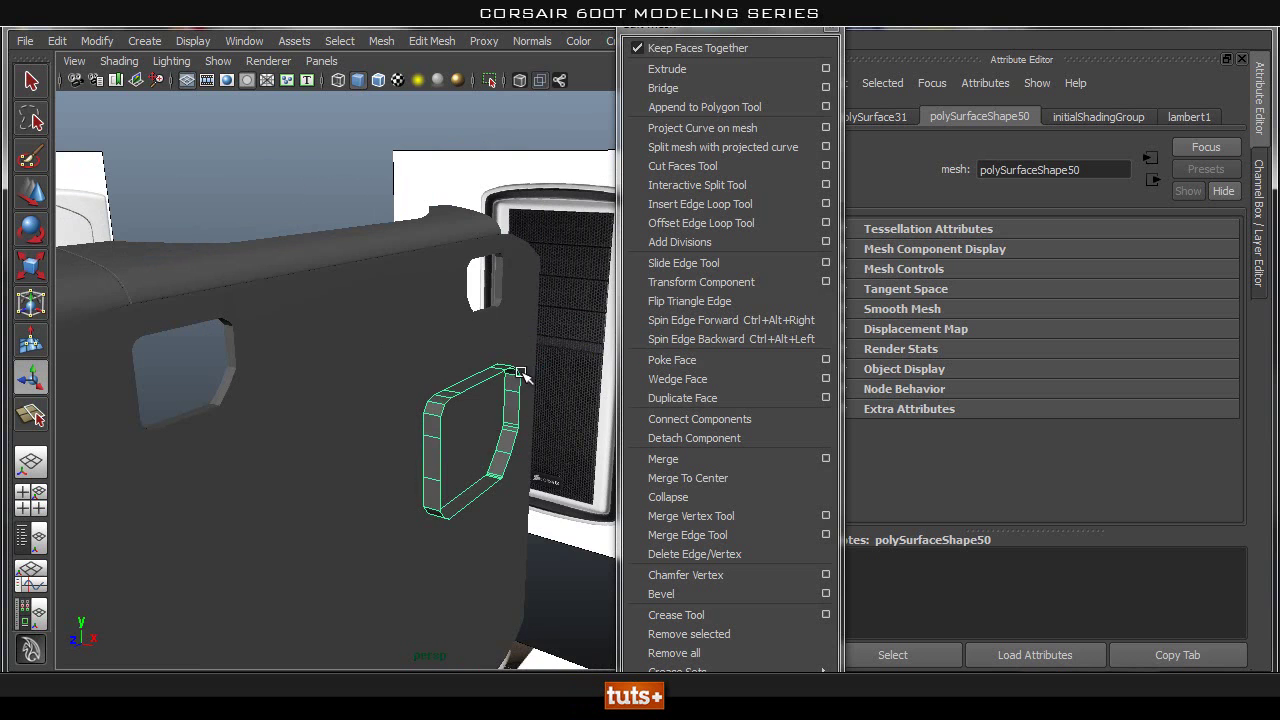
pyautogui.click(683, 74)
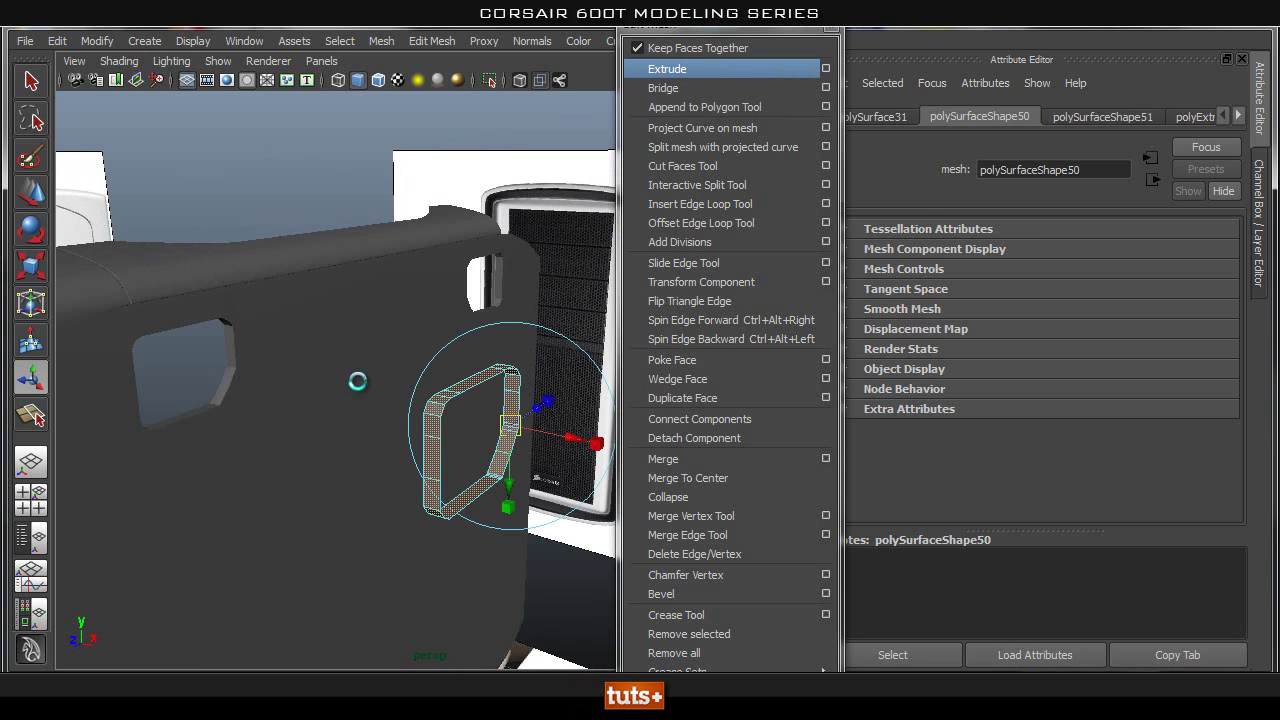
pyautogui.keyDown('alt'); pyautogui.moveTo(357, 382); pyautogui.dragTo(458, 265); pyautogui.keyUp('alt')
pyautogui.hotkey('ctrl', 'a')
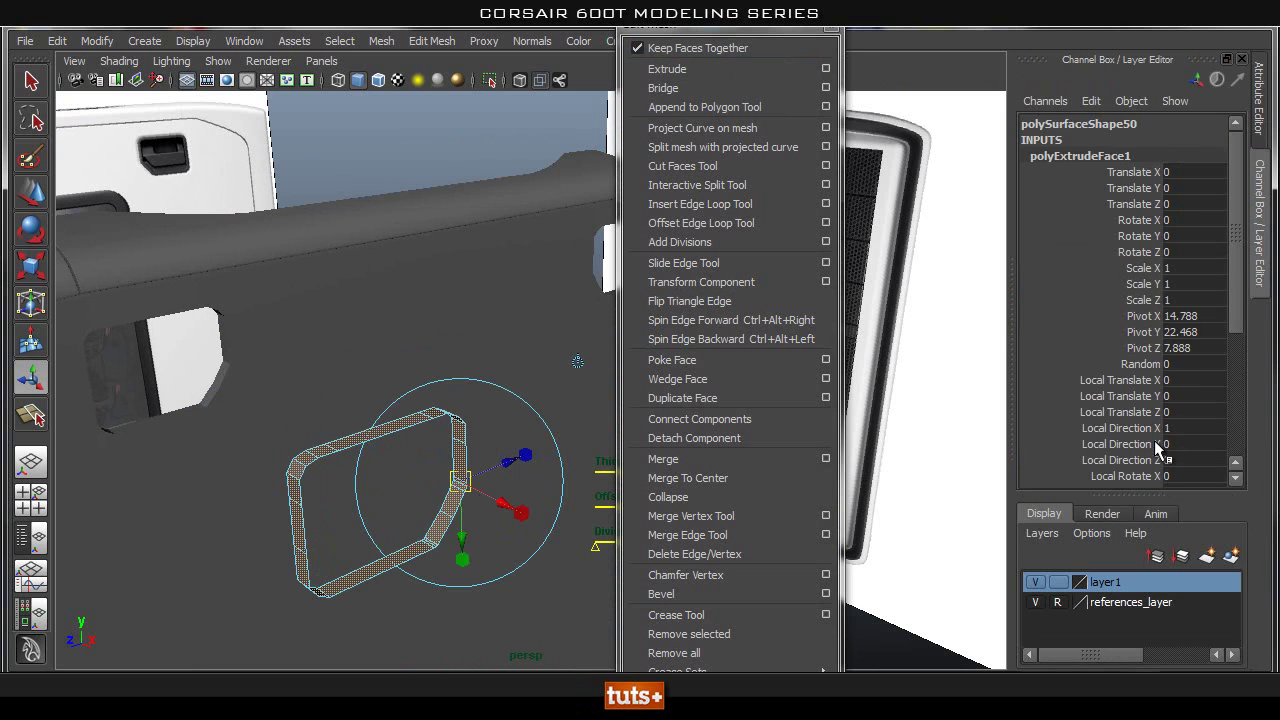
pyautogui.scroll(-1, 1158, 450)
pyautogui.moveTo(765, 30); pyautogui.dragTo(919, 41)
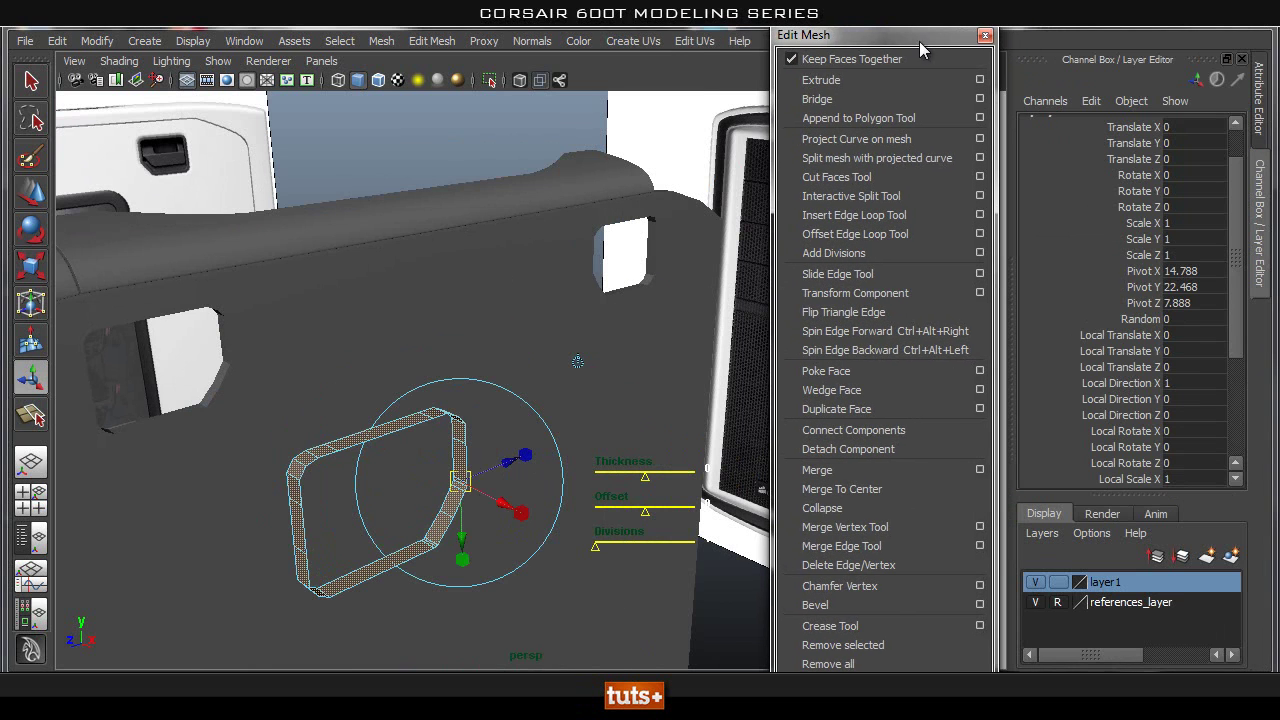
pyautogui.scroll(-4, 1180, 431)
pyautogui.click(1143, 464)
pyautogui.moveTo(499, 356); pyautogui.dragTo(501, 362, button='middle')
# Step: Compare the thickened rim's outline with the latch reference image in the side view, then return to perspective
pyautogui.press('space')
pyautogui.moveTo(502, 362); pyautogui.dragTo(537, 362)
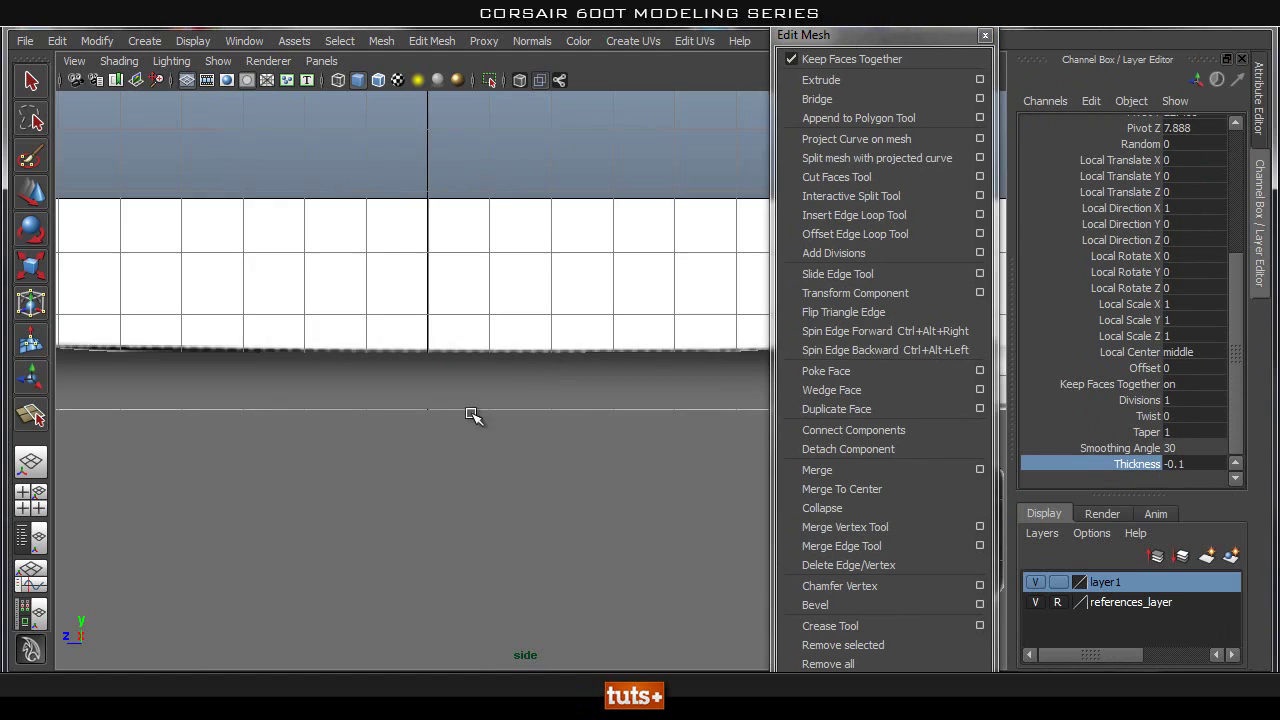
pyautogui.keyDown('alt'); pyautogui.moveTo(442, 418); pyautogui.dragTo(870, 310, button='middle'); pyautogui.keyUp('alt')
pyautogui.keyDown('alt'); pyautogui.moveTo(240, 448); pyautogui.dragTo(334, 417, button='middle'); pyautogui.keyUp('alt')
pyautogui.keyDown('alt'); pyautogui.moveTo(334, 417); pyautogui.dragTo(828, 428, button='right'); pyautogui.keyUp('alt')
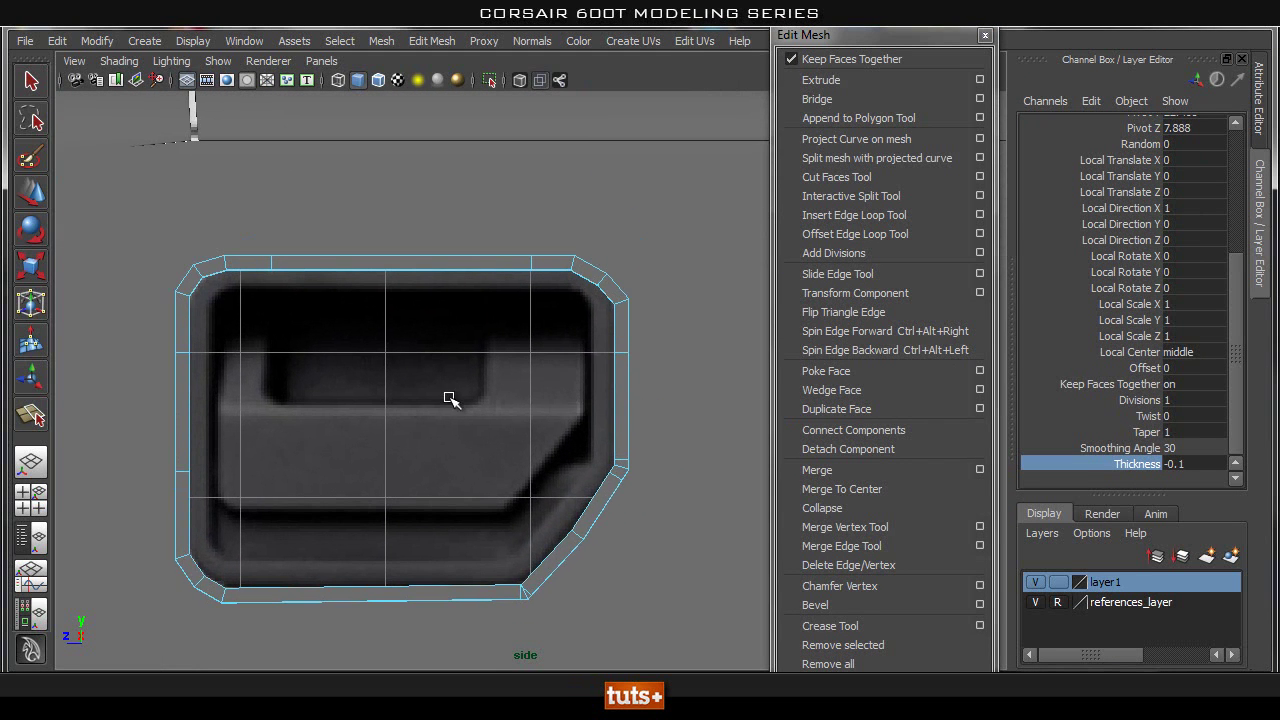
pyautogui.press('space')
pyautogui.moveTo(449, 398); pyautogui.dragTo(449, 350)
# Step: Leave component mode, select the thickened rim and set its Translate X to 0 so it returns to the panel's cutout
pyautogui.keyDown('alt'); pyautogui.moveTo(557, 423); pyautogui.dragTo(566, 423); pyautogui.keyUp('alt')
pyautogui.moveTo(564, 354); pyautogui.dragTo(659, 341, button='right')
pyautogui.click(566, 484)
pyautogui.click(683, 332)
pyautogui.click(599, 453)
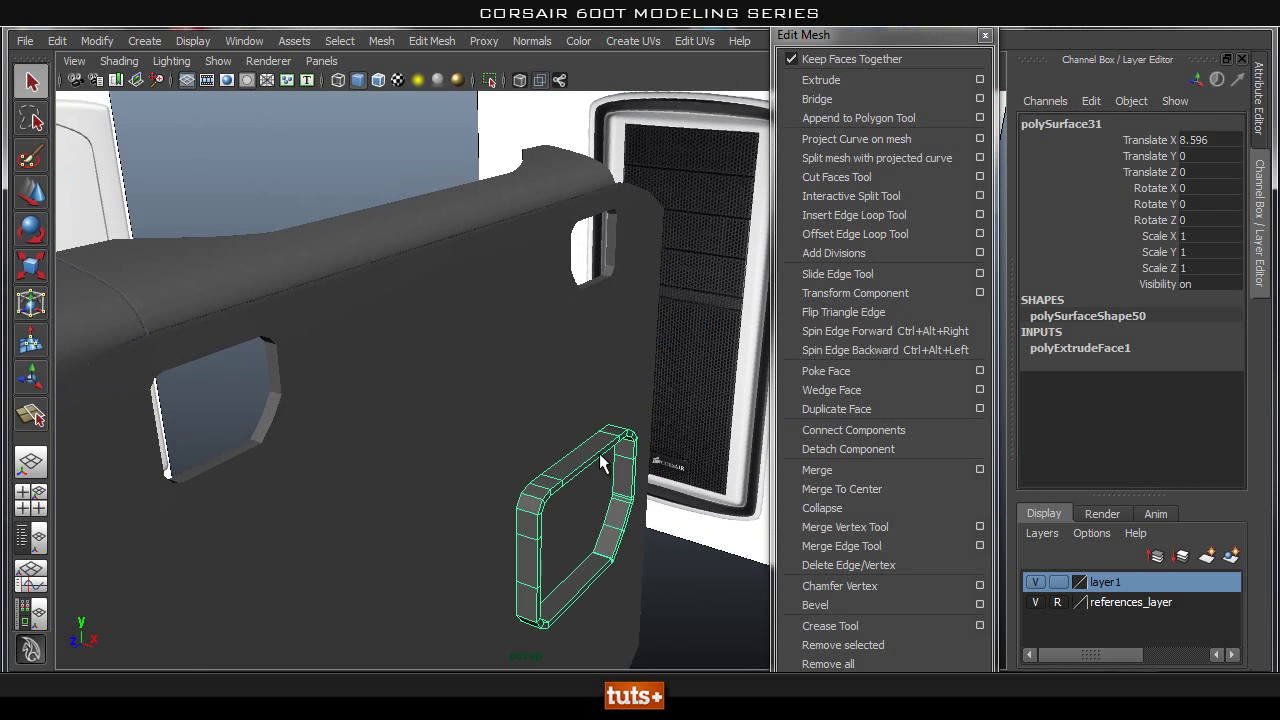
pyautogui.click(1207, 141)
pyautogui.write('0')
pyautogui.press('Return')
# Step: Center the rim's pivot and scale the rim uniformly to 0.985
pyautogui.press('f')
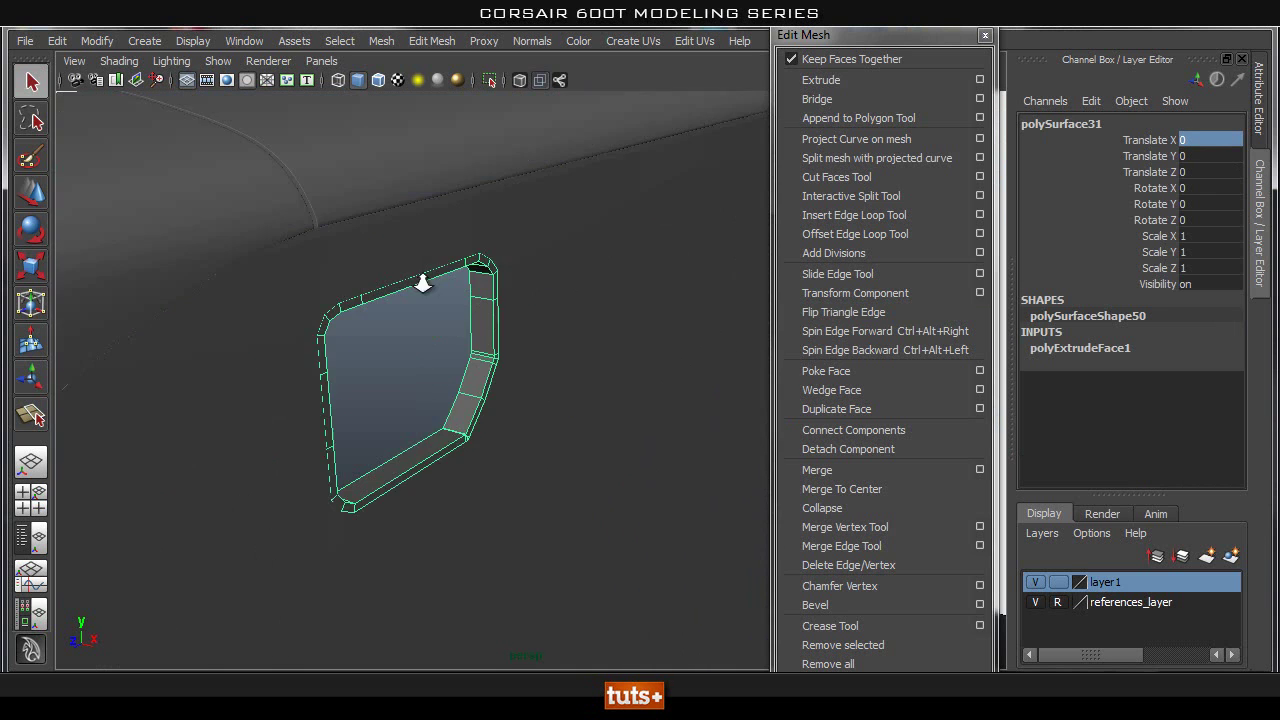
pyautogui.keyDown('alt'); pyautogui.moveTo(525, 322); pyautogui.dragTo(462, 318, button='right'); pyautogui.keyUp('alt')
pyautogui.click(464, 425)
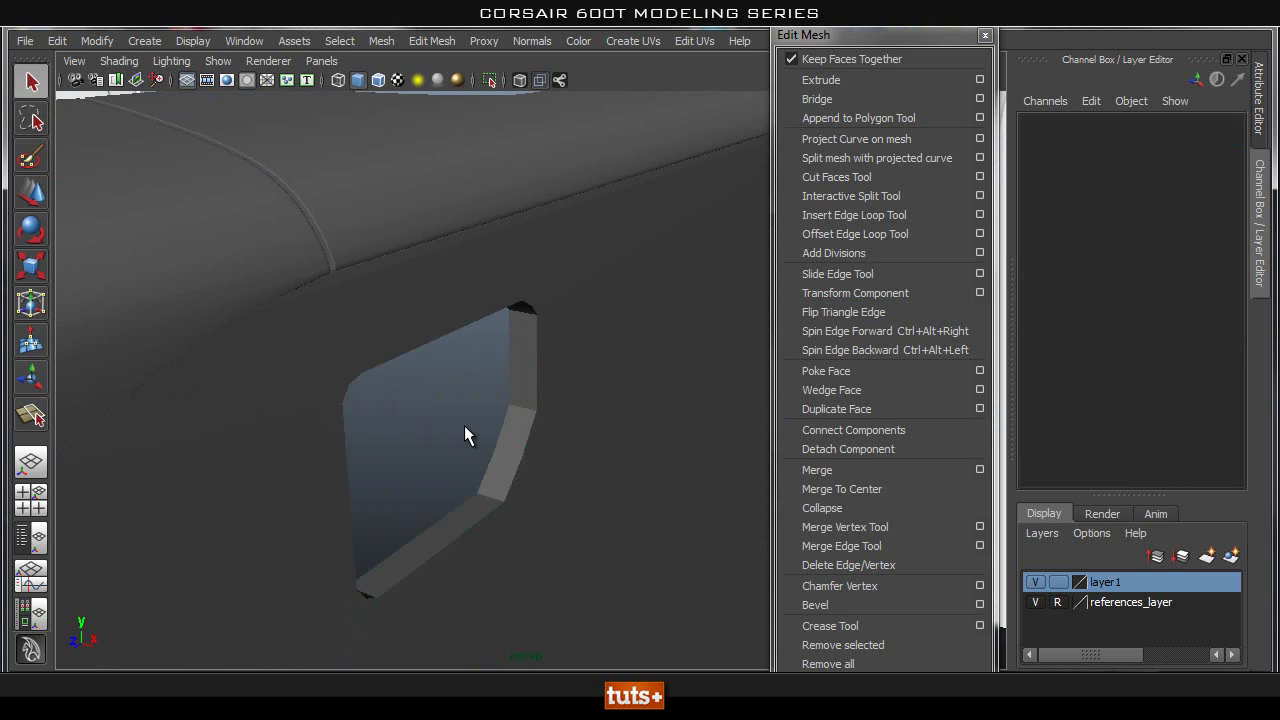
pyautogui.keyDown('alt'); pyautogui.moveTo(455, 422); pyautogui.dragTo(305, 402); pyautogui.keyUp('alt')
pyautogui.click(480, 345)
pyautogui.moveTo(486, 348)
pyautogui.keyDown('alt'); pyautogui.mouseDown()
pyautogui.moveTo(409, 365)
pyautogui.moveTo(478, 362)
pyautogui.mouseUp(); pyautogui.keyUp('alt')
pyautogui.press('r')
pyautogui.press('space')
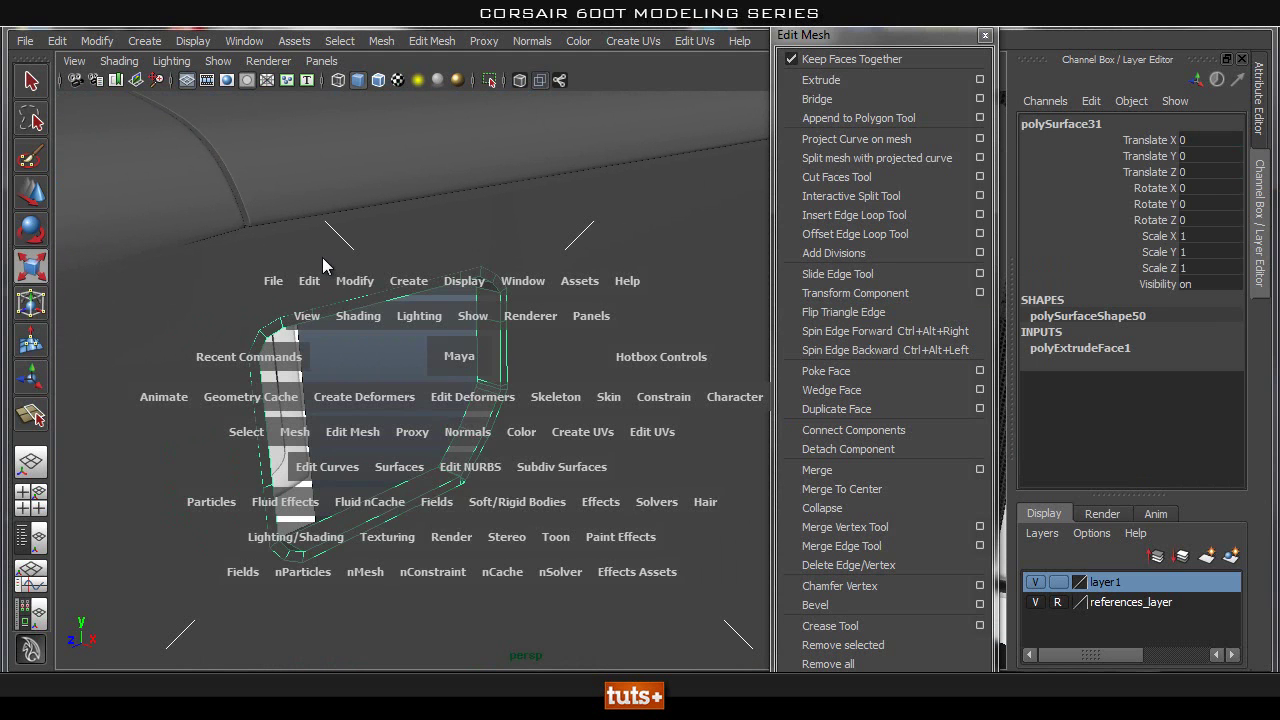
pyautogui.click(359, 285)
pyautogui.click(418, 475)
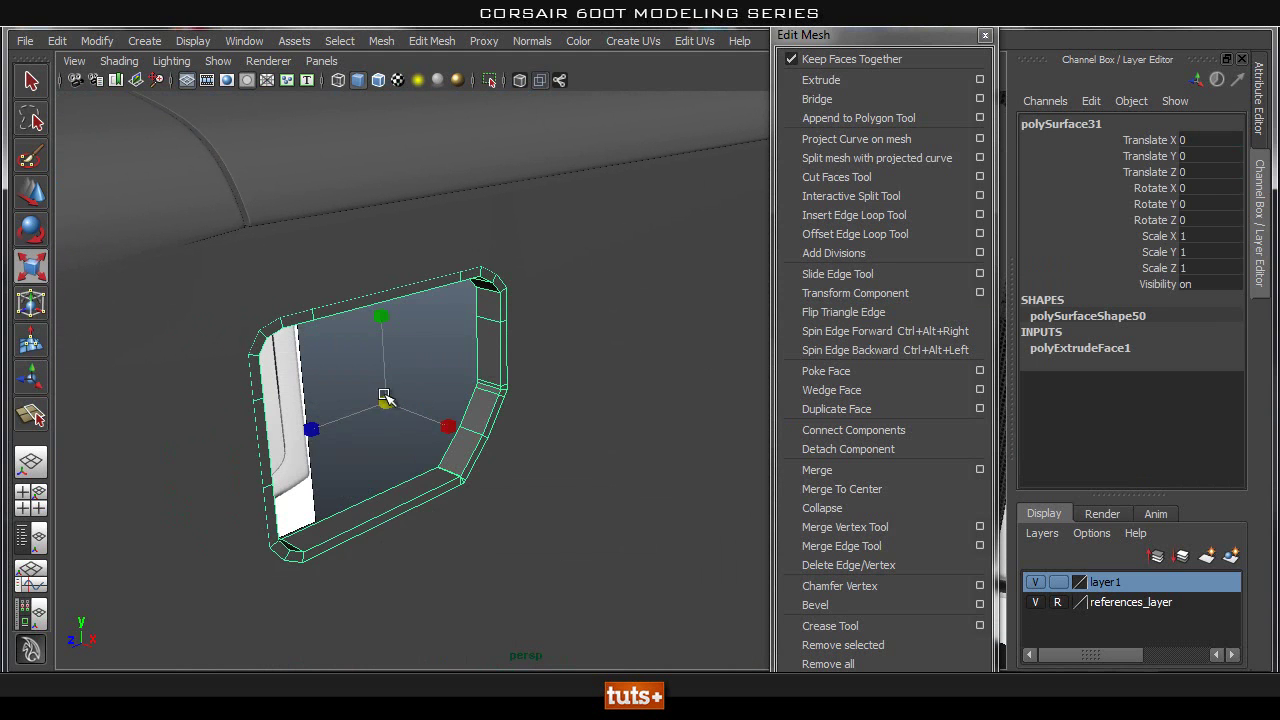
pyautogui.moveTo(386, 404); pyautogui.dragTo(385, 412)
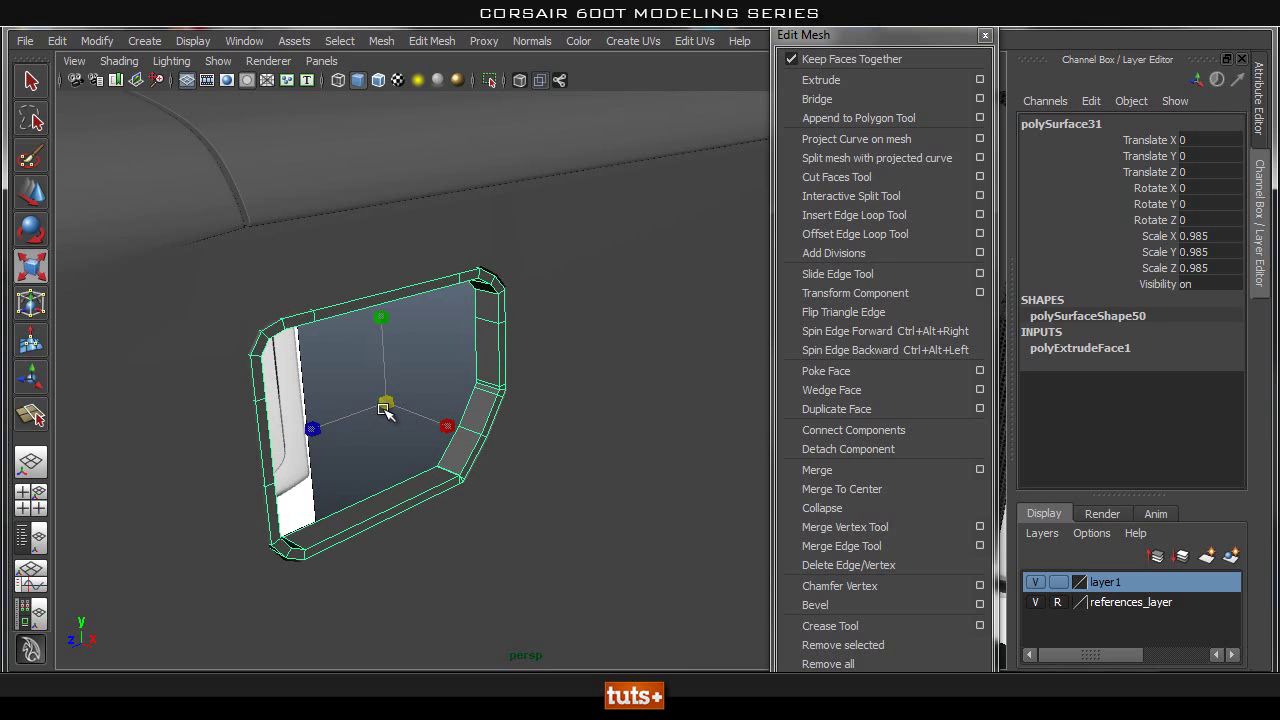
# Step: Inspect the fit between the scaled rim and the panel's latch cutout up close
pyautogui.click(571, 334)
pyautogui.click(390, 369)
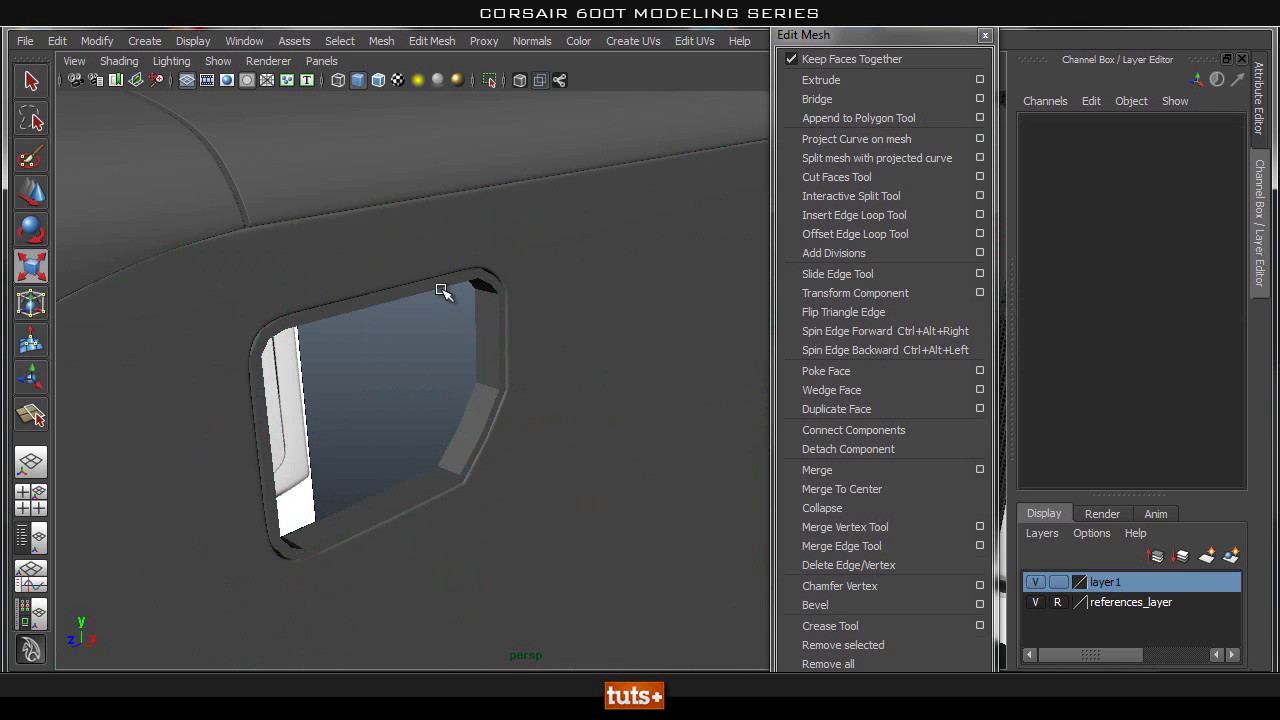
pyautogui.keyDown('alt'); pyautogui.moveTo(426, 361); pyautogui.dragTo(415, 360); pyautogui.keyUp('alt')
pyautogui.click(402, 269)
pyautogui.keyDown('alt'); pyautogui.moveTo(429, 359); pyautogui.dragTo(471, 334, button='middle'); pyautogui.keyUp('alt')
pyautogui.keyDown('alt'); pyautogui.moveTo(405, 322); pyautogui.dragTo(485, 308, button='right'); pyautogui.keyUp('alt')
pyautogui.keyDown('alt'); pyautogui.moveTo(430, 305); pyautogui.dragTo(491, 308, button='middle'); pyautogui.keyUp('alt')
pyautogui.click(523, 180)
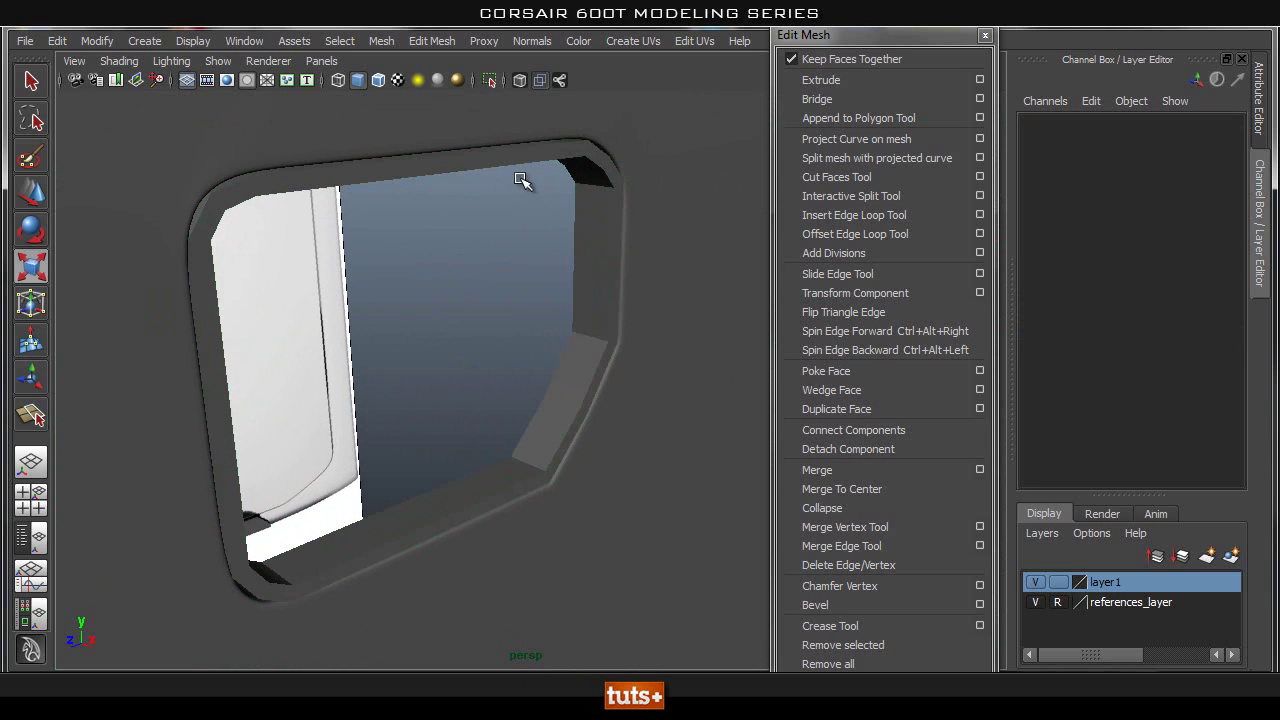
# Step: Select the latch rim and isolate it in the perspective view
pyautogui.click(533, 157)
pyautogui.keyDown('alt'); pyautogui.moveTo(562, 300); pyautogui.dragTo(538, 293, button='right'); pyautogui.keyUp('alt')
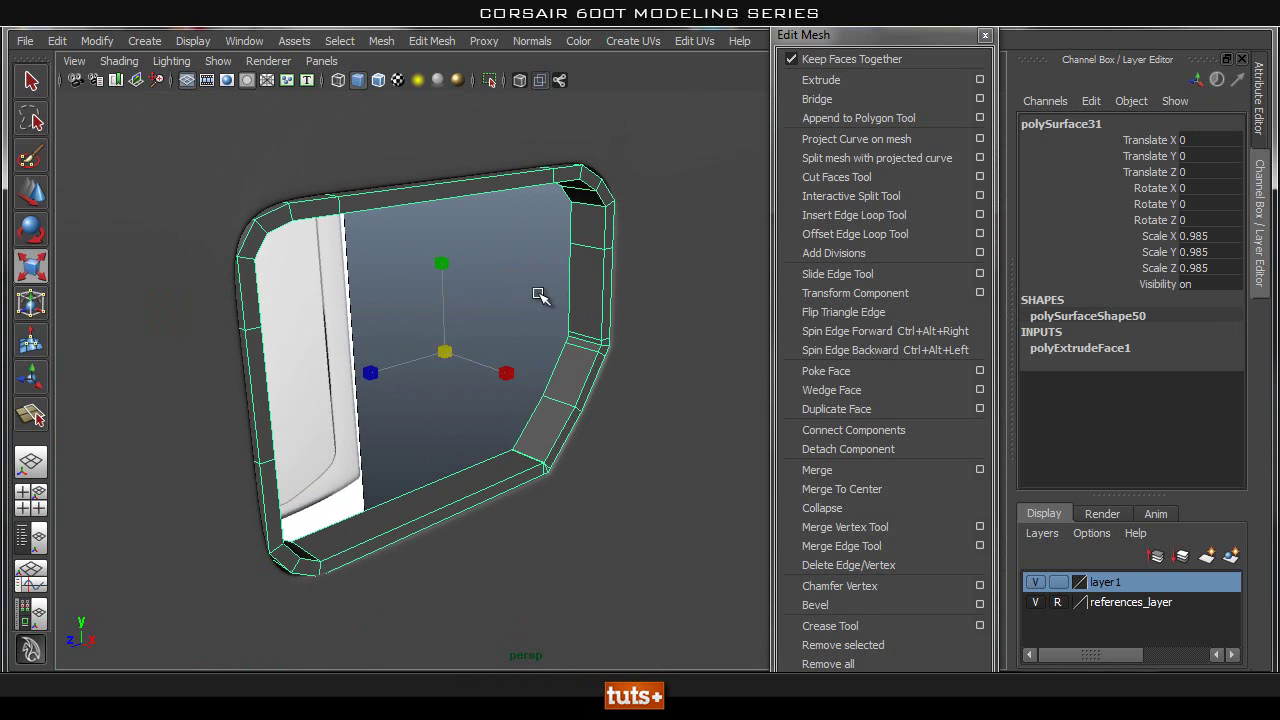
pyautogui.click(487, 83)
# Step: Insert support edge loops along both borders of the rim's front face and beside the front border of its outer band
pyautogui.moveTo(640, 275)
pyautogui.keyDown('alt'); pyautogui.mouseDown()
pyautogui.moveTo(626, 275)
pyautogui.moveTo(665, 279)
pyautogui.mouseUp(); pyautogui.keyUp('alt')
pyautogui.keyDown('alt'); pyautogui.moveTo(282, 252); pyautogui.dragTo(457, 321, button='middle'); pyautogui.keyUp('alt')
pyautogui.keyDown('alt'); pyautogui.moveTo(457, 321); pyautogui.dragTo(552, 306, button='right'); pyautogui.keyUp('alt')
pyautogui.keyDown('alt'); pyautogui.moveTo(464, 284); pyautogui.dragTo(464, 368, button='middle'); pyautogui.keyUp('alt')
pyautogui.keyDown('alt'); pyautogui.moveTo(464, 368); pyautogui.dragTo(479, 346, button='right'); pyautogui.keyUp('alt')
pyautogui.click(911, 214)
pyautogui.keyDown('alt'); pyautogui.moveTo(266, 204); pyautogui.dragTo(322, 201, button='right'); pyautogui.keyUp('alt')
pyautogui.keyDown('alt'); pyautogui.moveTo(322, 201); pyautogui.dragTo(364, 235, button='middle'); pyautogui.keyUp('alt')
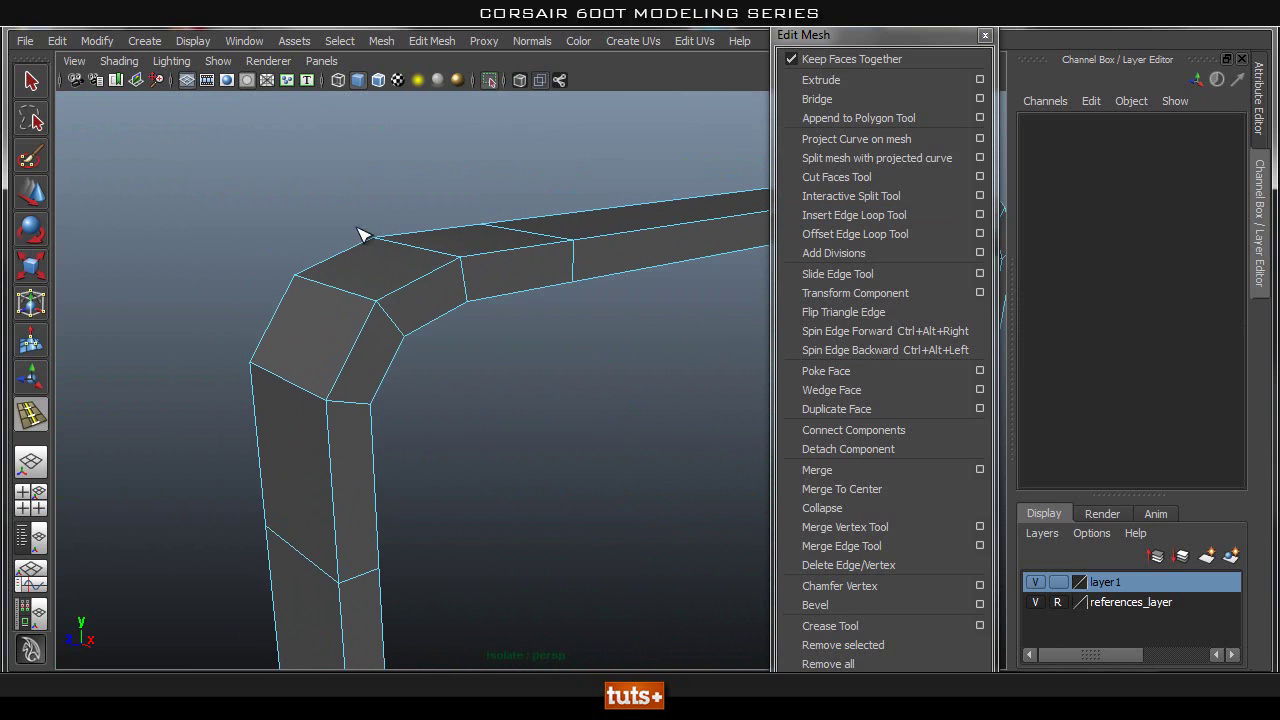
pyautogui.moveTo(388, 318)
pyautogui.mouseDown()
pyautogui.moveTo(378, 310)
pyautogui.moveTo(398, 338)
pyautogui.mouseUp()
pyautogui.moveTo(344, 289); pyautogui.dragTo(368, 314)
# Step: Insert edge loops beside the outer band's back border and along both borders of the rim's back face
pyautogui.keyDown('alt'); pyautogui.moveTo(368, 314); pyautogui.dragTo(566, 337); pyautogui.keyUp('alt')
pyautogui.keyDown('alt'); pyautogui.moveTo(566, 337); pyautogui.dragTo(214, 398, button='middle'); pyautogui.keyUp('alt')
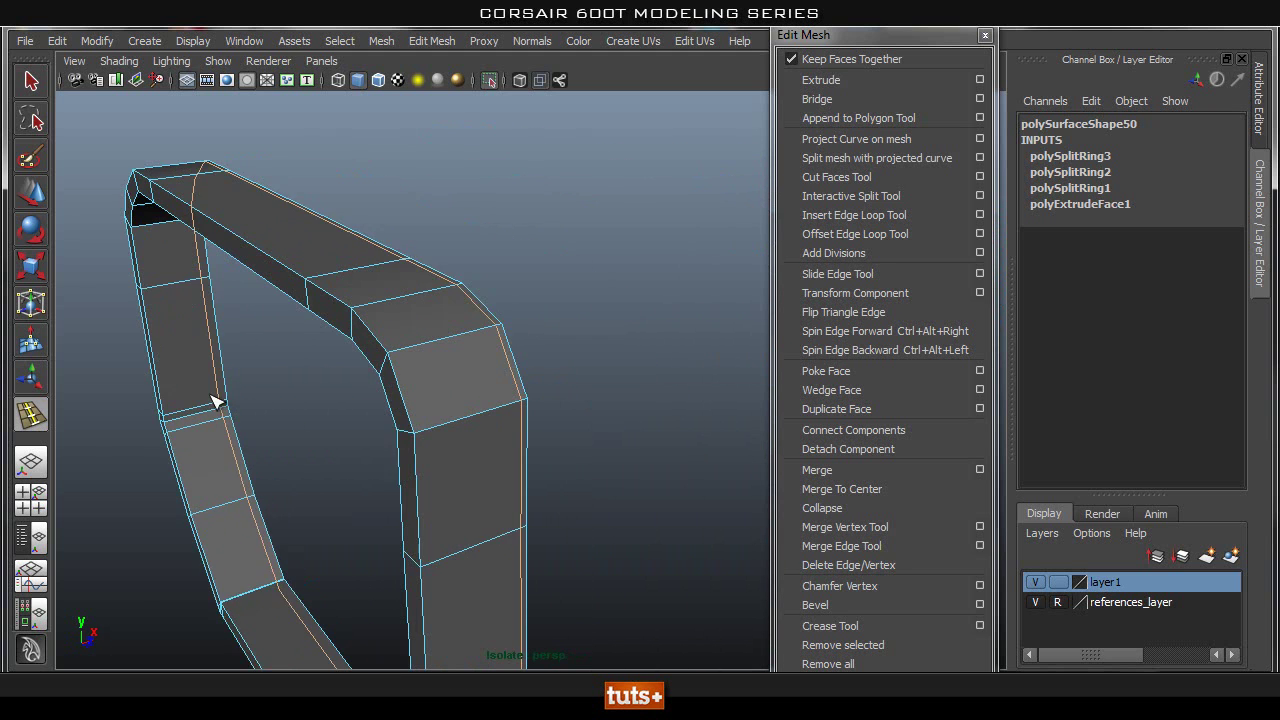
pyautogui.keyDown('alt'); pyautogui.moveTo(214, 398); pyautogui.dragTo(341, 350); pyautogui.keyUp('alt')
pyautogui.click(352, 360)
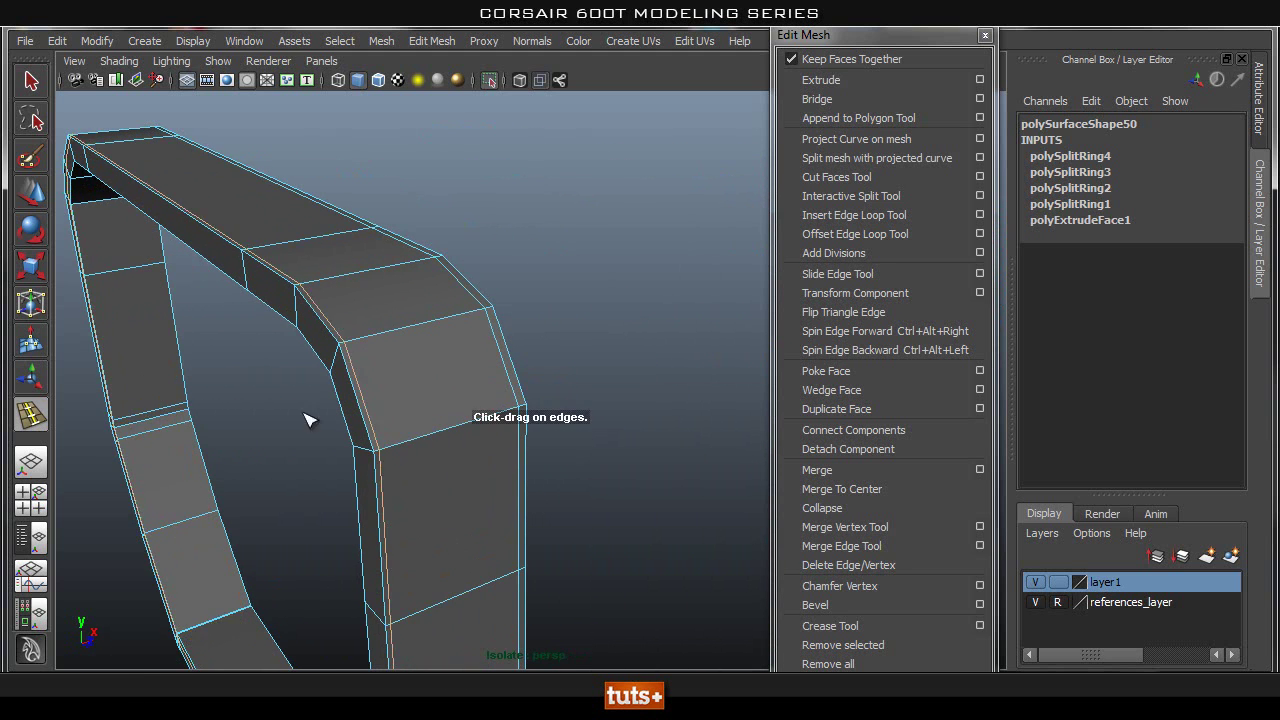
pyautogui.keyDown('alt'); pyautogui.moveTo(309, 417); pyautogui.dragTo(500, 342); pyautogui.keyUp('alt')
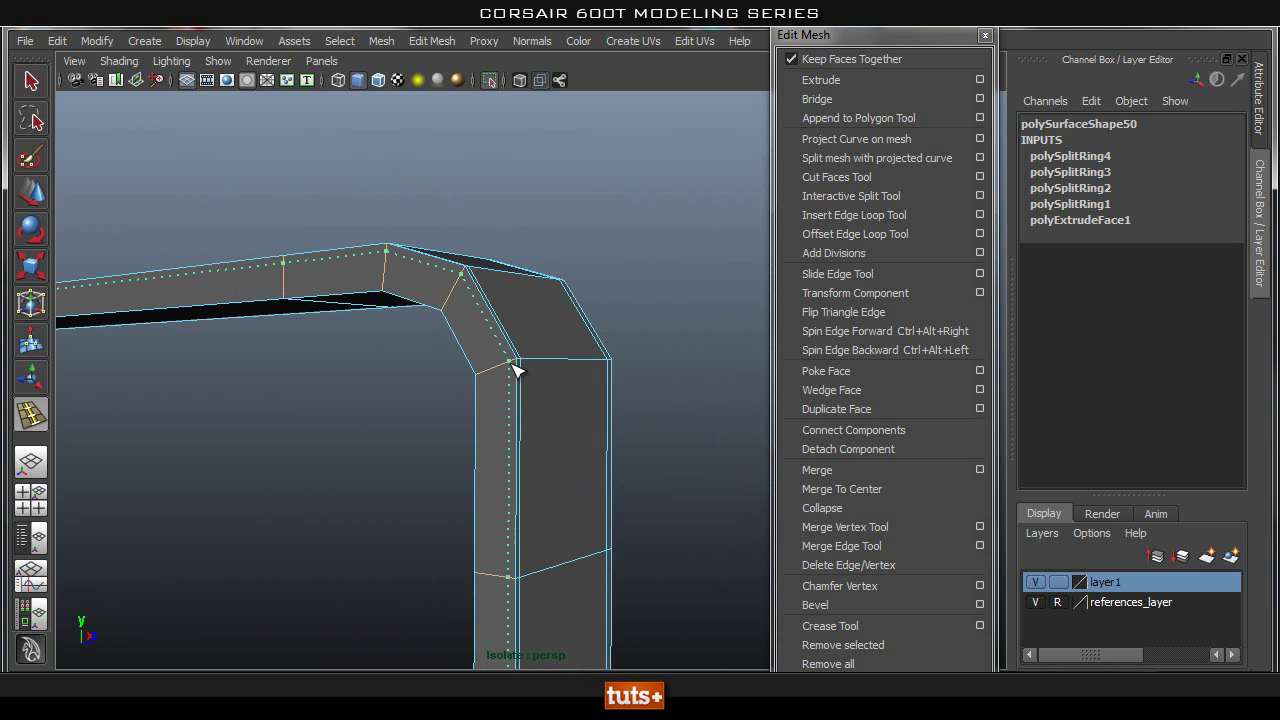
pyautogui.click(519, 370)
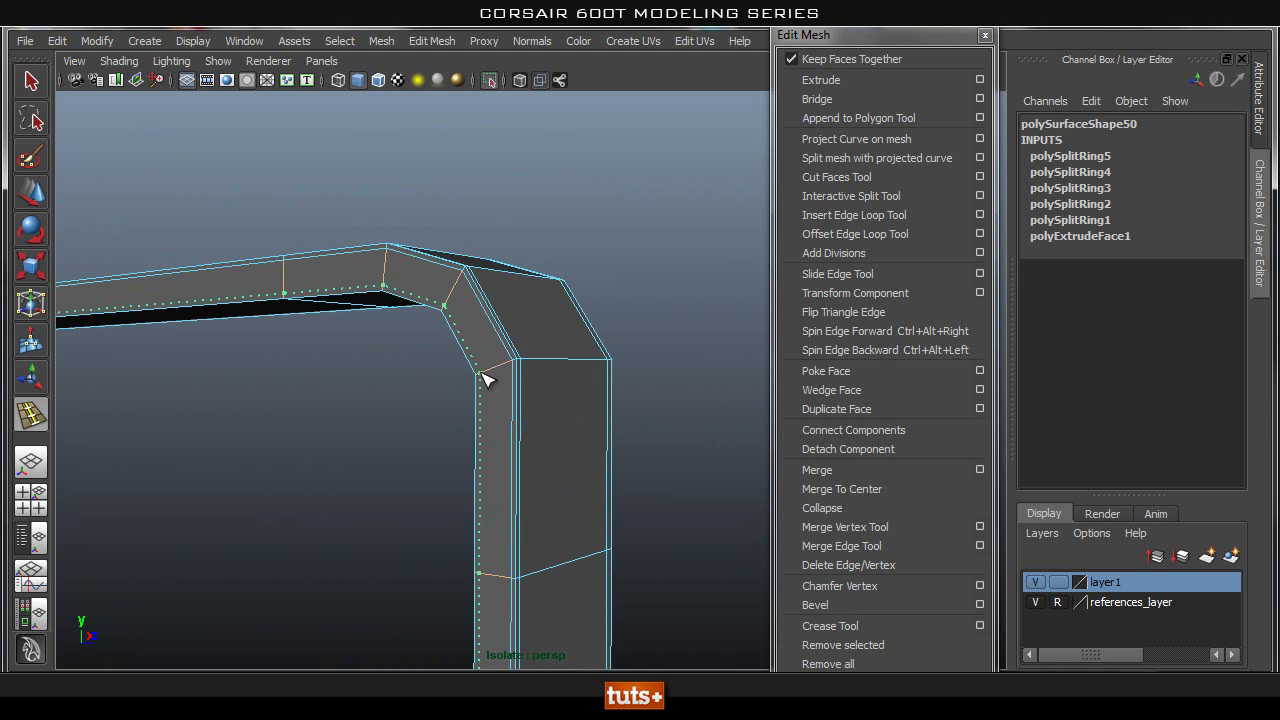
pyautogui.click(482, 373)
# Step: Insert an edge loop on the rim's inner band close to its back border
pyautogui.keyDown('alt'); pyautogui.moveTo(346, 442); pyautogui.dragTo(583, 431); pyautogui.keyUp('alt')
pyautogui.keyDown('alt'); pyautogui.moveTo(590, 430); pyautogui.dragTo(480, 423, button='middle'); pyautogui.keyUp('alt')
pyautogui.keyDown('alt'); pyautogui.moveTo(480, 423); pyautogui.dragTo(500, 420); pyautogui.keyUp('alt')
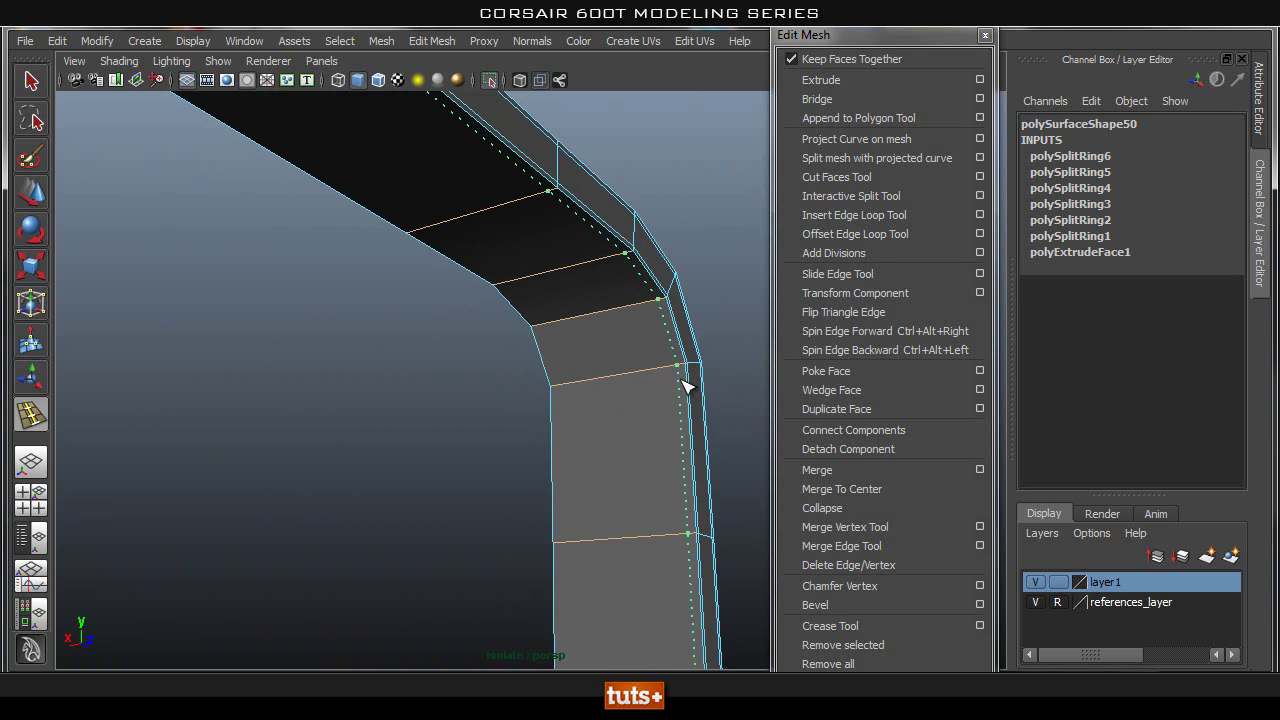
pyautogui.click(682, 380)
pyautogui.click(609, 378)
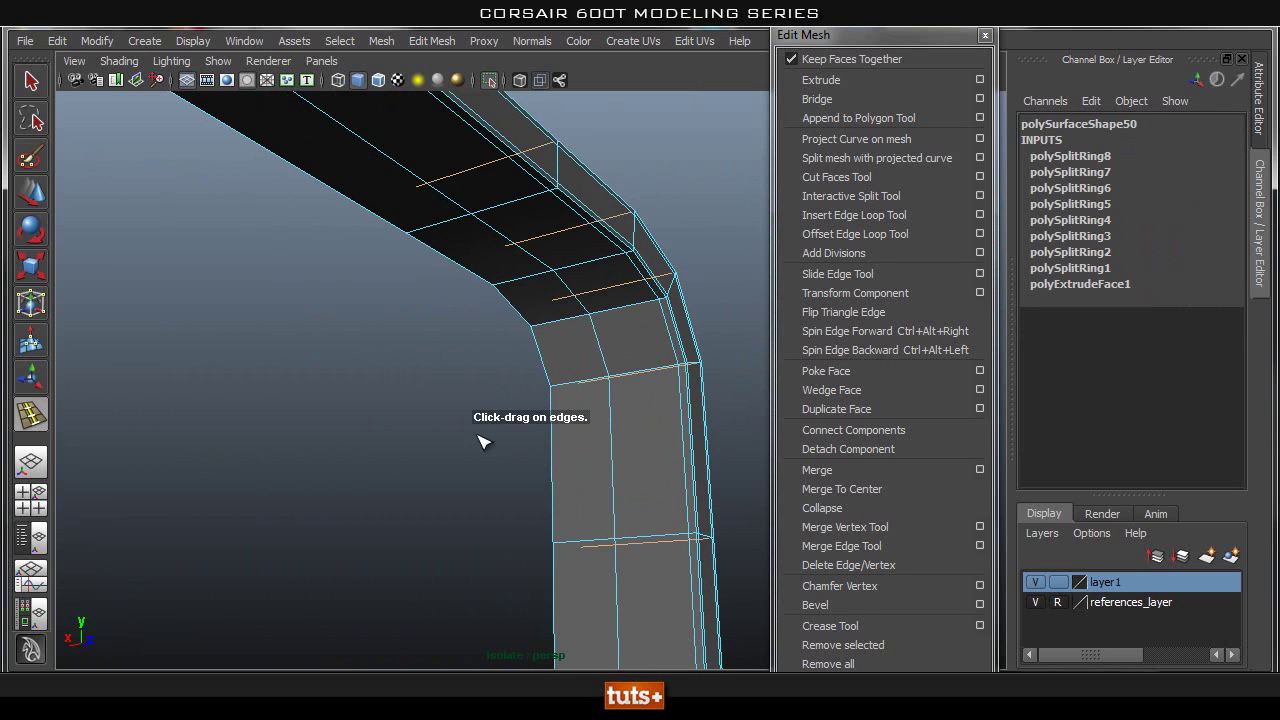
pyautogui.keyDown('alt'); pyautogui.moveTo(477, 434); pyautogui.dragTo(560, 433); pyautogui.keyUp('alt')
pyautogui.hotkey('ctrl', 'z')
pyautogui.hotkey('ctrl', 'z')
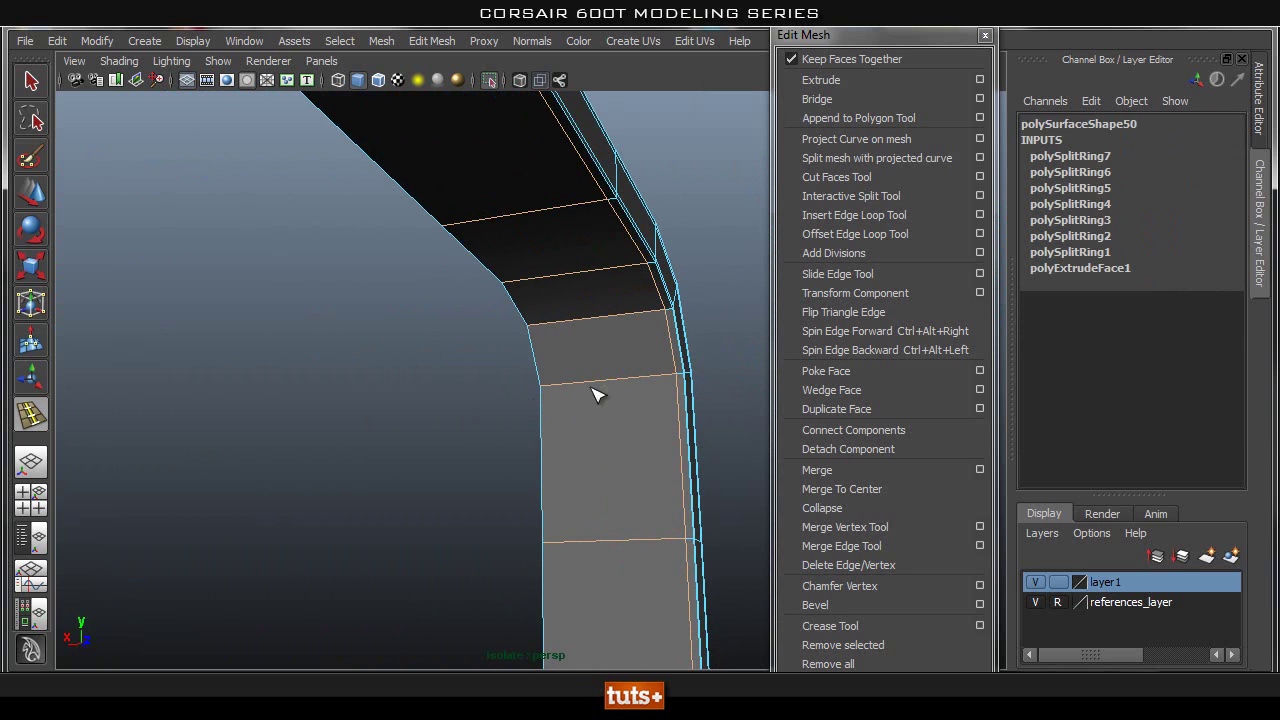
pyautogui.hotkey('ctrl', 'z')
pyautogui.moveTo(598, 379); pyautogui.dragTo(597, 377)
pyautogui.press('q')
pyautogui.moveTo(608, 348); pyautogui.dragTo(606, 325, button='right')
pyautogui.doubleClick(497, 262)
pyautogui.click(677, 133)
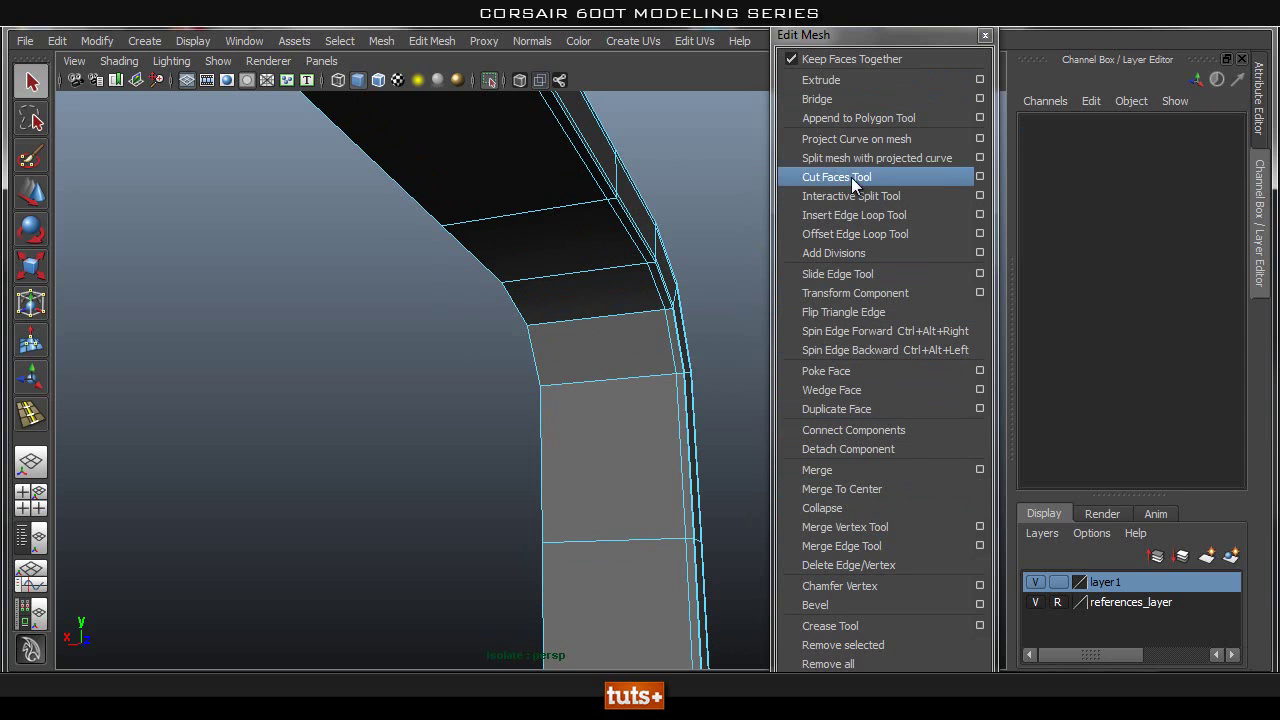
# Step: Insert edge loops through the middle and beside the front border of the inner band, plus one along the outer band's middle
pyautogui.click(862, 214)
pyautogui.moveTo(529, 214); pyautogui.dragTo(536, 298)
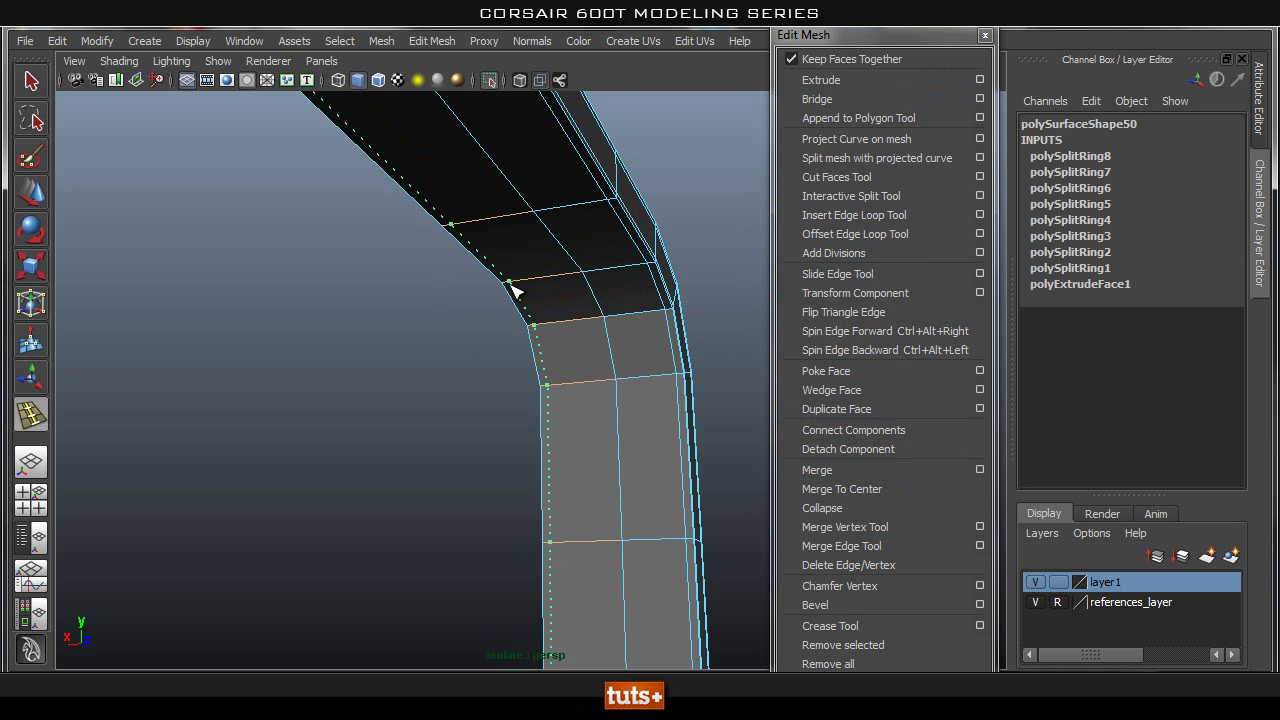
pyautogui.moveTo(508, 284); pyautogui.dragTo(508, 287)
pyautogui.keyDown('alt'); pyautogui.moveTo(394, 392); pyautogui.dragTo(840, 485); pyautogui.keyUp('alt')
pyautogui.moveTo(455, 340); pyautogui.dragTo(456, 338)
# Step: Return the rim to object mode, turn on its smooth mesh preview and check the rounded corners
pyautogui.press('q')
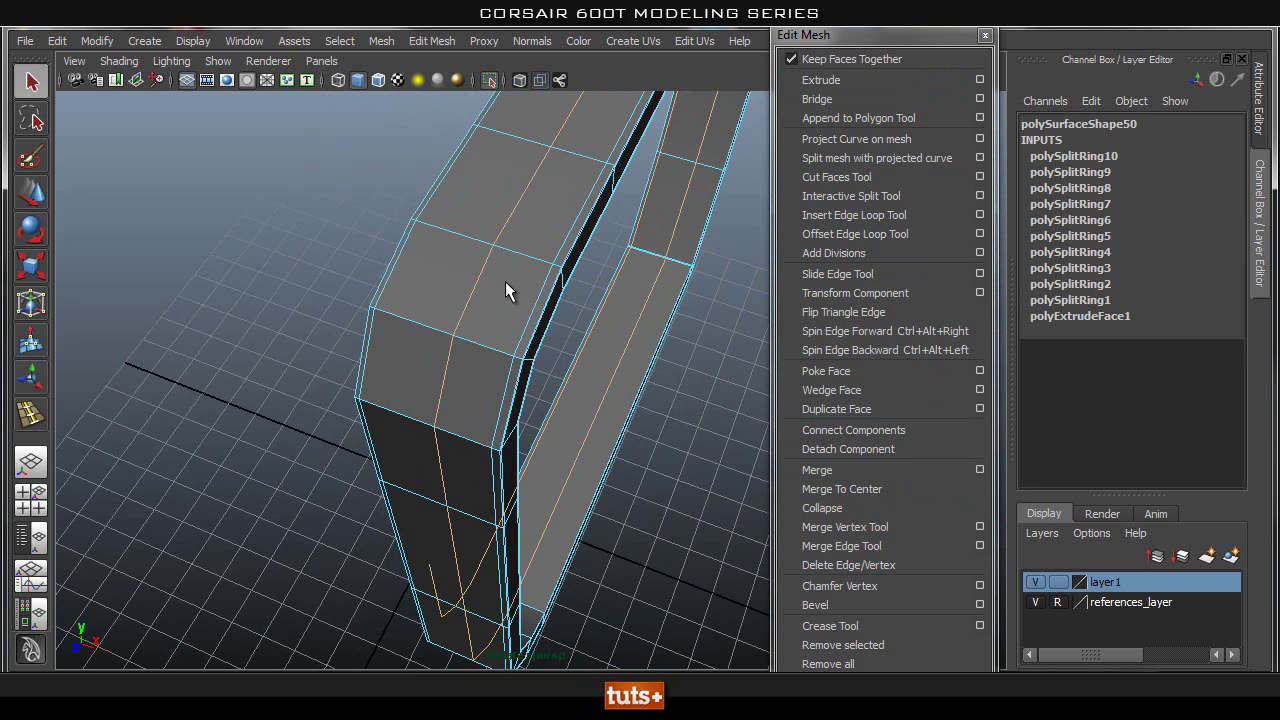
pyautogui.moveTo(505, 281); pyautogui.dragTo(569, 223, button='right')
pyautogui.press('3')
pyautogui.click(675, 446)
pyautogui.keyDown('alt'); pyautogui.moveTo(678, 458); pyautogui.dragTo(582, 417); pyautogui.keyUp('alt')
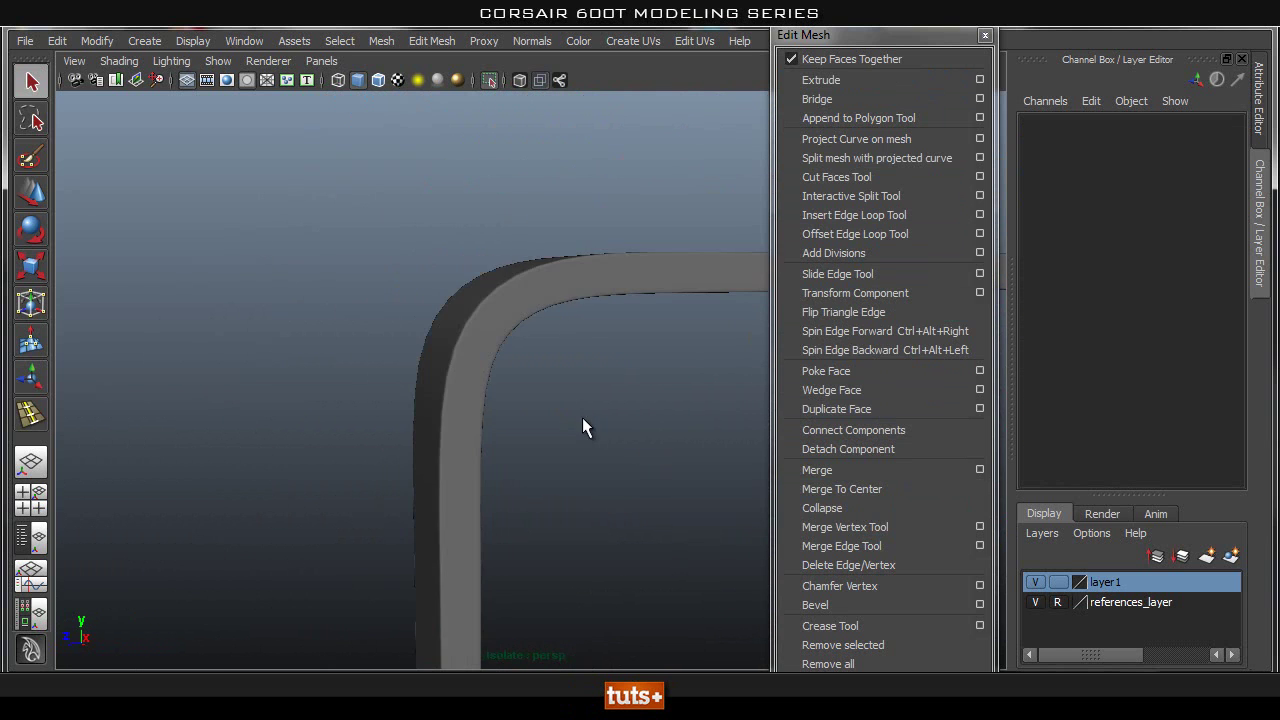
# Step: Look over the smoothed rim, show the rest of the case around it again and deselect everything
pyautogui.keyDown('alt'); pyautogui.moveTo(582, 417); pyautogui.dragTo(514, 477, button='right'); pyautogui.keyUp('alt')
pyautogui.keyDown('alt'); pyautogui.moveTo(514, 477); pyautogui.dragTo(200, 342, button='middle'); pyautogui.keyUp('alt')
pyautogui.keyDown('alt'); pyautogui.moveTo(487, 393); pyautogui.dragTo(557, 378); pyautogui.keyUp('alt')
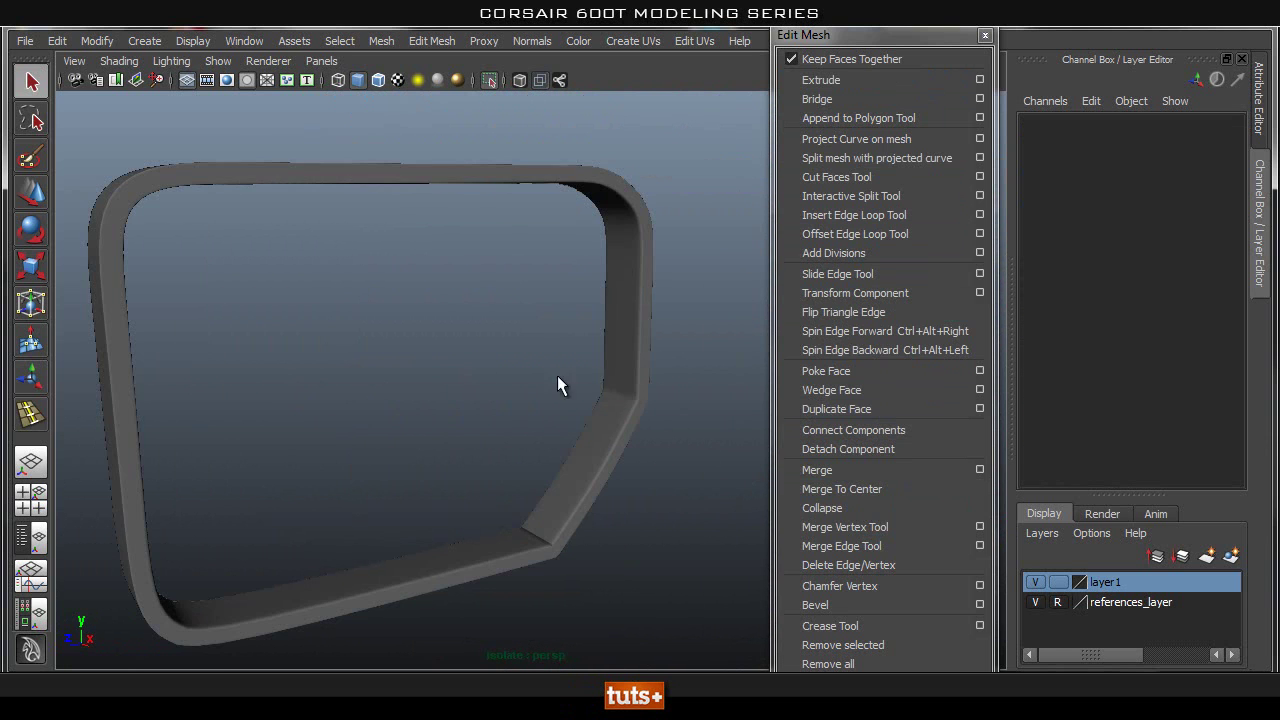
pyautogui.click(632, 340)
pyautogui.keyDown('alt'); pyautogui.moveTo(630, 335); pyautogui.dragTo(488, 303, button='right'); pyautogui.keyUp('alt')
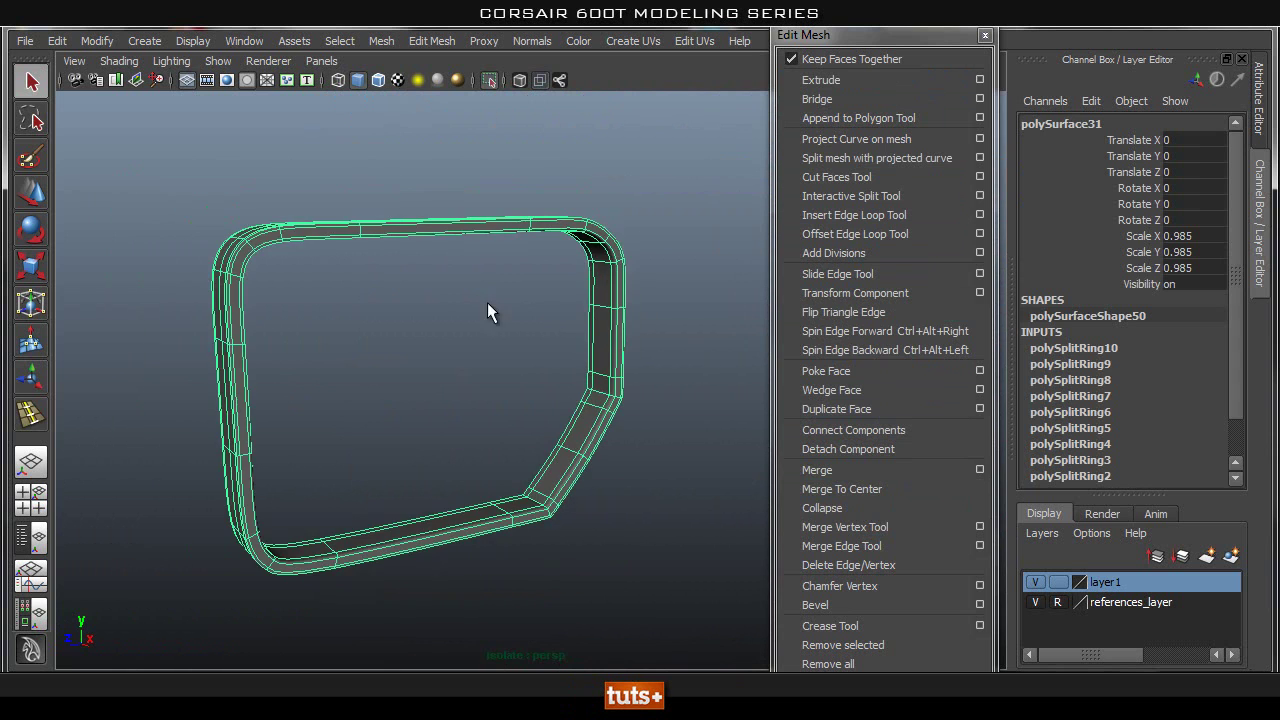
pyautogui.click(487, 83)
pyautogui.keyDown('alt'); pyautogui.moveTo(626, 279); pyautogui.dragTo(548, 123, button='right'); pyautogui.keyUp('alt')
pyautogui.click(590, 112)
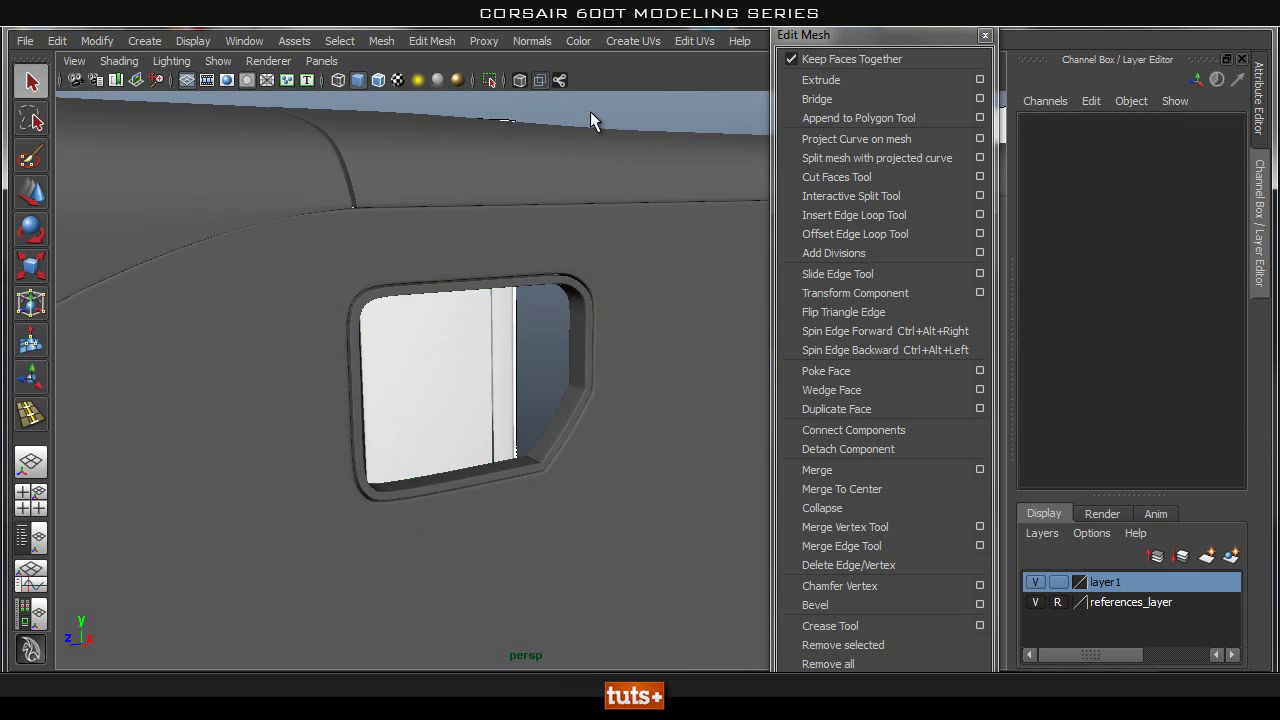
# Step: Set the rim's X, Y and Z scale to 1 so that it fills the side panel's cutout
pyautogui.keyDown('alt'); pyautogui.moveTo(606, 185); pyautogui.dragTo(615, 219); pyautogui.keyUp('alt')
pyautogui.click(557, 287)
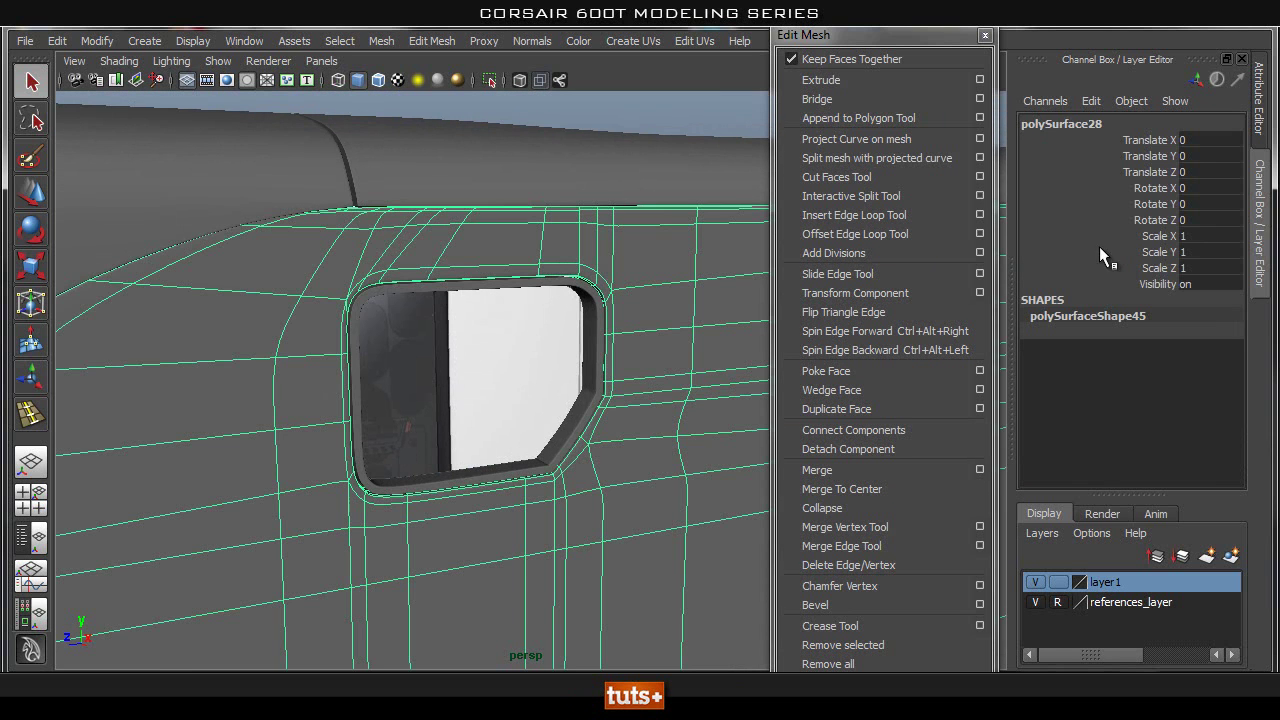
pyautogui.click(583, 296)
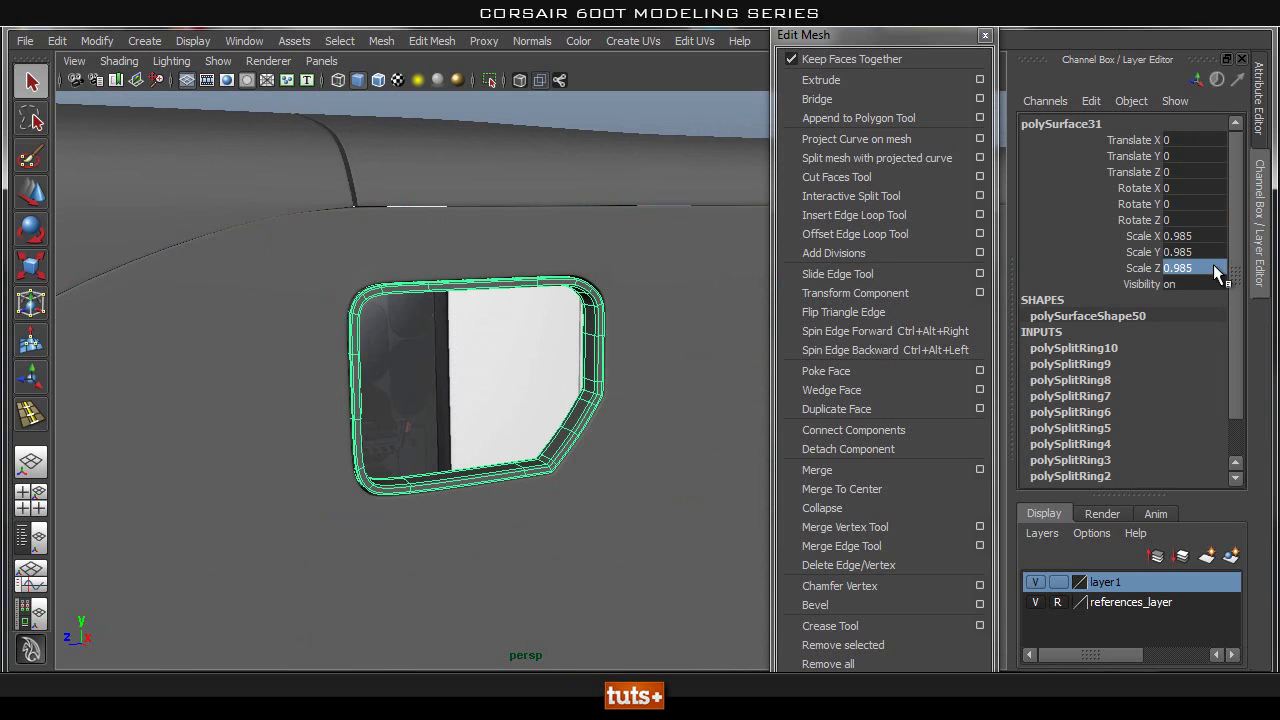
pyautogui.moveTo(1217, 272); pyautogui.dragTo(1204, 226)
pyautogui.write('4')
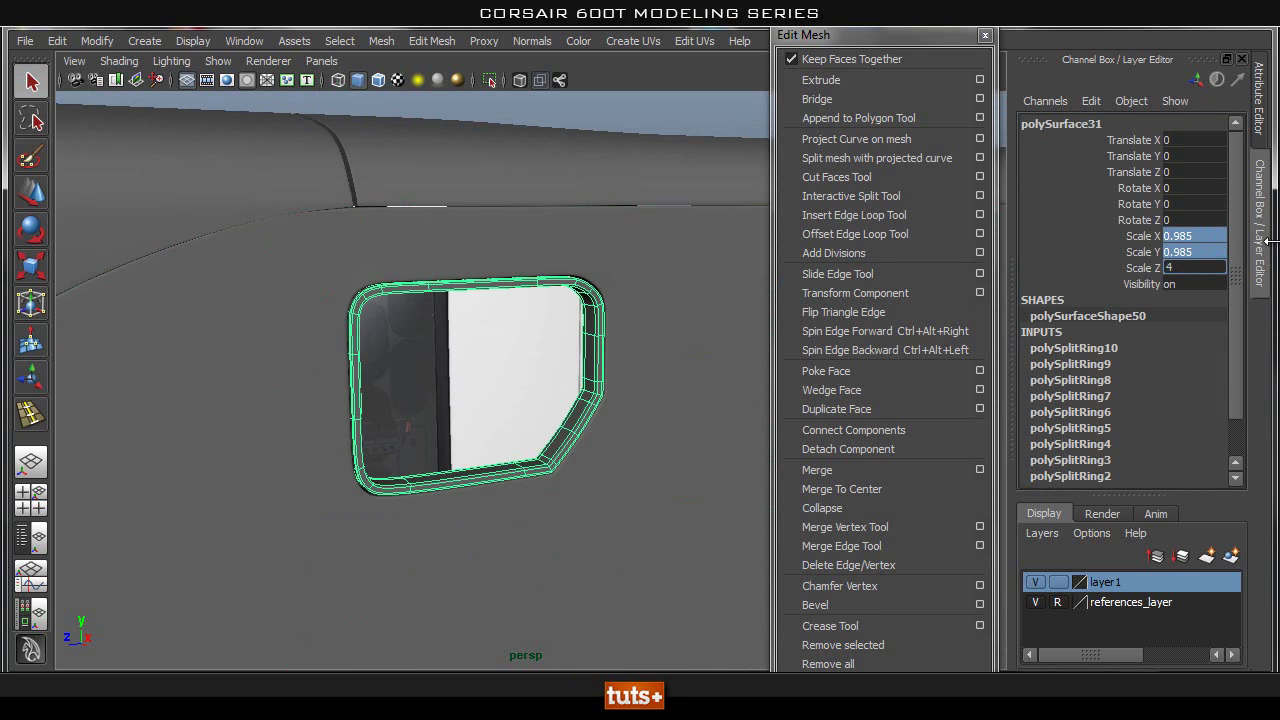
pyautogui.press('Return')
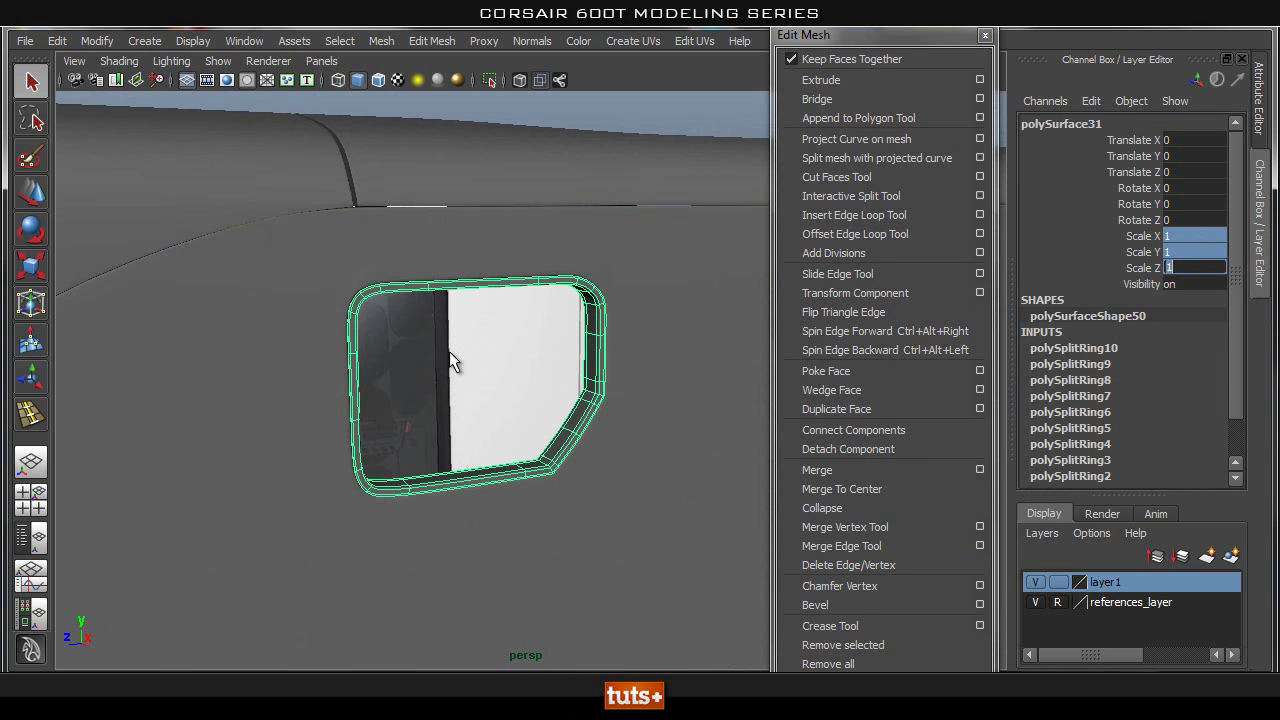
pyautogui.click(451, 356)
# Step: Examine the rim in its cutout, compare it with the latch reference in side view and look at it from inside the case
pyautogui.keyDown('alt'); pyautogui.moveTo(580, 414); pyautogui.dragTo(514, 412); pyautogui.keyUp('alt')
pyautogui.keyDown('alt'); pyautogui.moveTo(514, 412); pyautogui.dragTo(758, 460, button='right'); pyautogui.keyUp('alt')
pyautogui.keyDown('alt'); pyautogui.moveTo(758, 460); pyautogui.dragTo(596, 450); pyautogui.keyUp('alt')
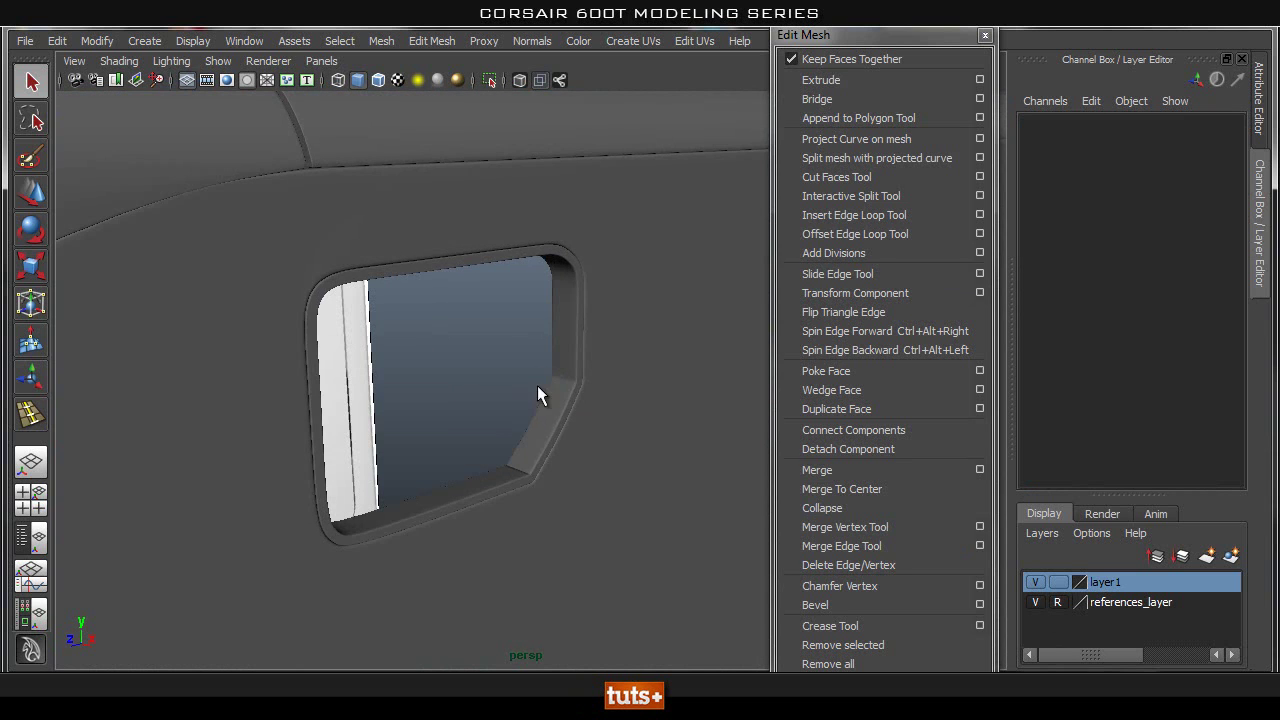
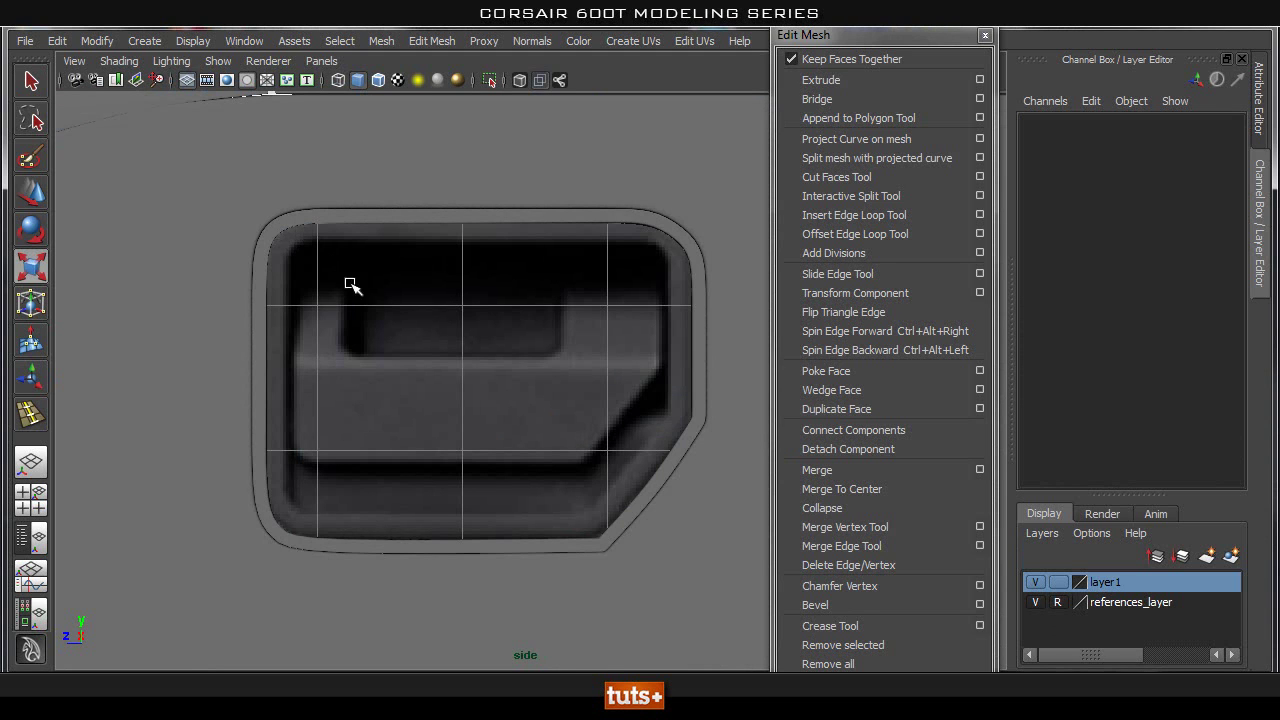
pyautogui.moveTo(437, 387)
pyautogui.keyDown('alt'); pyautogui.mouseDown(button='middle')
pyautogui.moveTo(451, 411)
pyautogui.moveTo(447, 382)
pyautogui.mouseUp(button='middle'); pyautogui.keyUp('alt')
pyautogui.keyDown('alt'); pyautogui.moveTo(505, 414); pyautogui.dragTo(525, 407, button='right'); pyautogui.keyUp('alt')
pyautogui.press('space')
pyautogui.moveTo(517, 408); pyautogui.dragTo(517, 363)
pyautogui.keyDown('alt'); pyautogui.moveTo(451, 429); pyautogui.dragTo(745, 440); pyautogui.keyUp('alt')
pyautogui.keyDown('alt'); pyautogui.moveTo(297, 411); pyautogui.dragTo(497, 354); pyautogui.keyUp('alt')
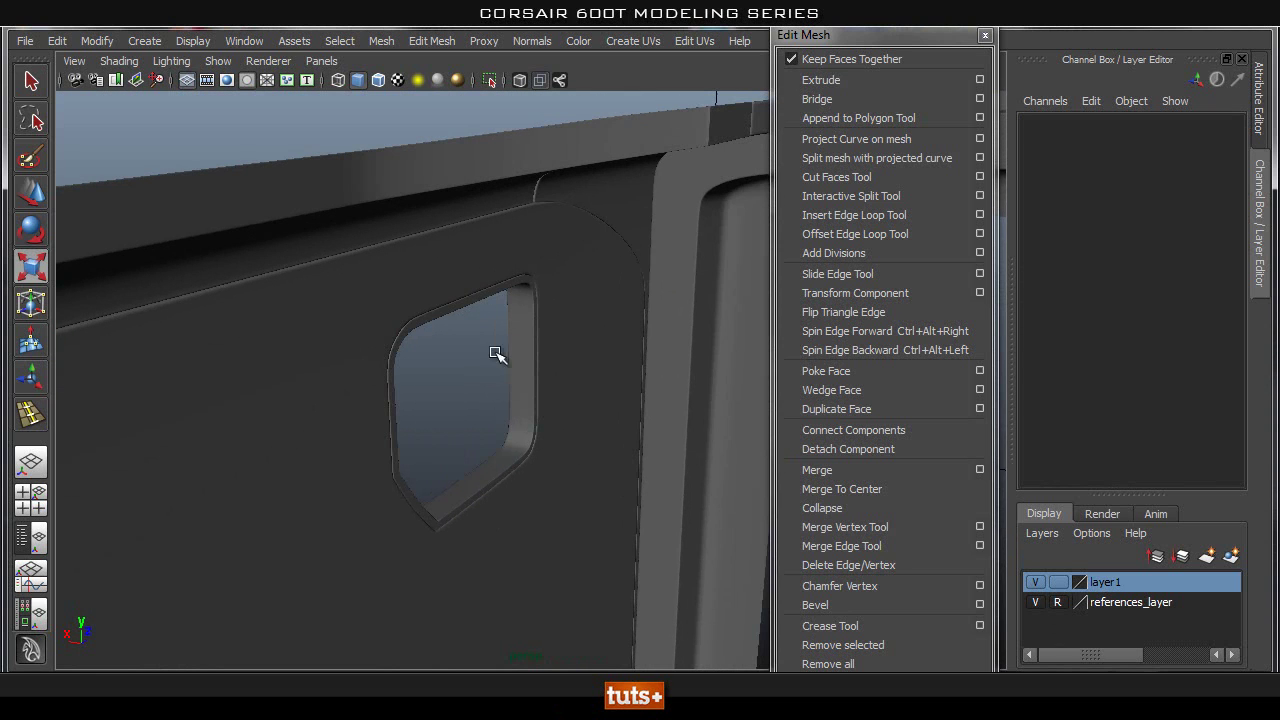
# Step: Isolate the latch rim and display its vertices for editing
pyautogui.click(455, 307)
pyautogui.click(487, 77)
pyautogui.keyDown('alt'); pyautogui.moveTo(502, 308); pyautogui.dragTo(529, 338); pyautogui.keyUp('alt')
pyautogui.moveTo(463, 336); pyautogui.dragTo(373, 330, button='right')
pyautogui.press('space')
pyautogui.keyDown('alt'); pyautogui.moveTo(690, 328); pyautogui.dragTo(681, 377); pyautogui.keyUp('alt')
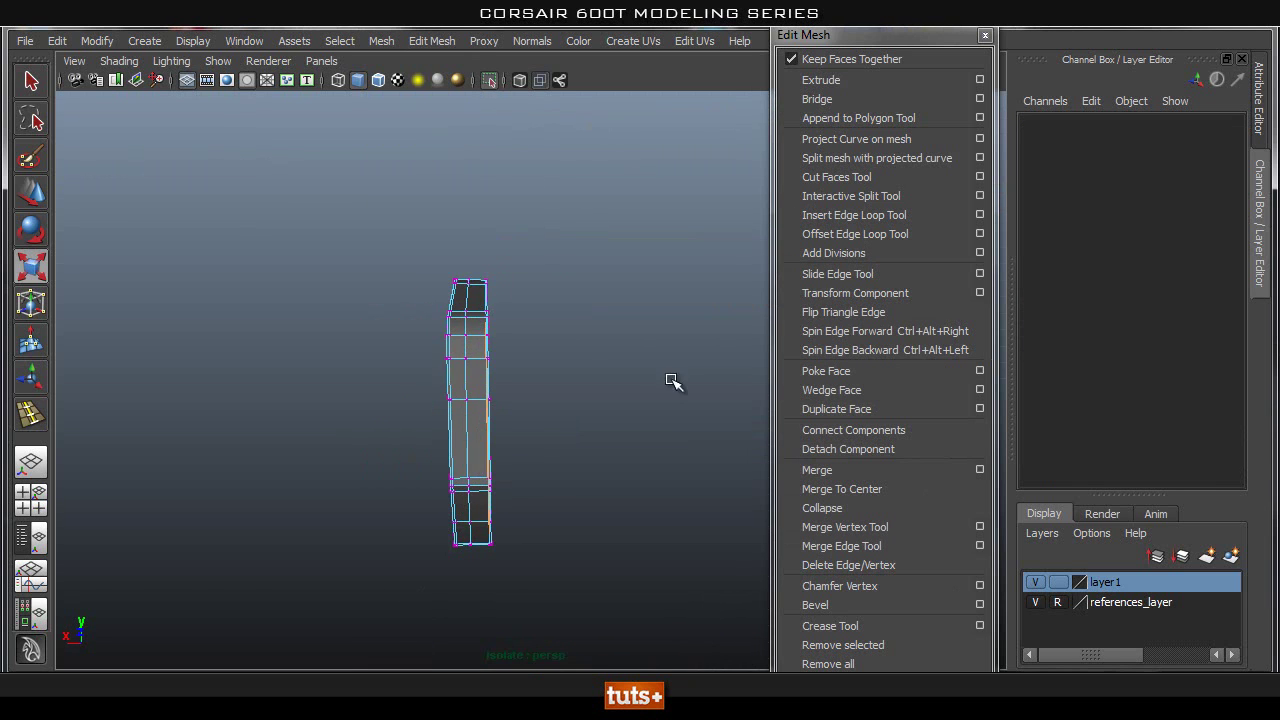
# Step: Try deepening the rim in front view by moving its middle and back vertices inward along X
pyautogui.keyDown('alt'); pyautogui.moveTo(597, 344); pyautogui.dragTo(546, 620, button='middle'); pyautogui.keyUp('alt')
pyautogui.keyDown('alt'); pyautogui.moveTo(280, 443); pyautogui.dragTo(464, 367, button='right'); pyautogui.keyUp('alt')
pyautogui.keyDown('alt'); pyautogui.moveTo(464, 367); pyautogui.dragTo(468, 98, button='middle'); pyautogui.keyUp('alt')
pyautogui.moveTo(497, 620)
pyautogui.keyDown('alt'); pyautogui.mouseDown(button='middle')
pyautogui.moveTo(477, 431)
pyautogui.moveTo(455, 423)
pyautogui.mouseUp(button='middle'); pyautogui.keyUp('alt')
pyautogui.keyDown('alt'); pyautogui.moveTo(425, 382); pyautogui.dragTo(452, 370, button='right'); pyautogui.keyUp('alt')
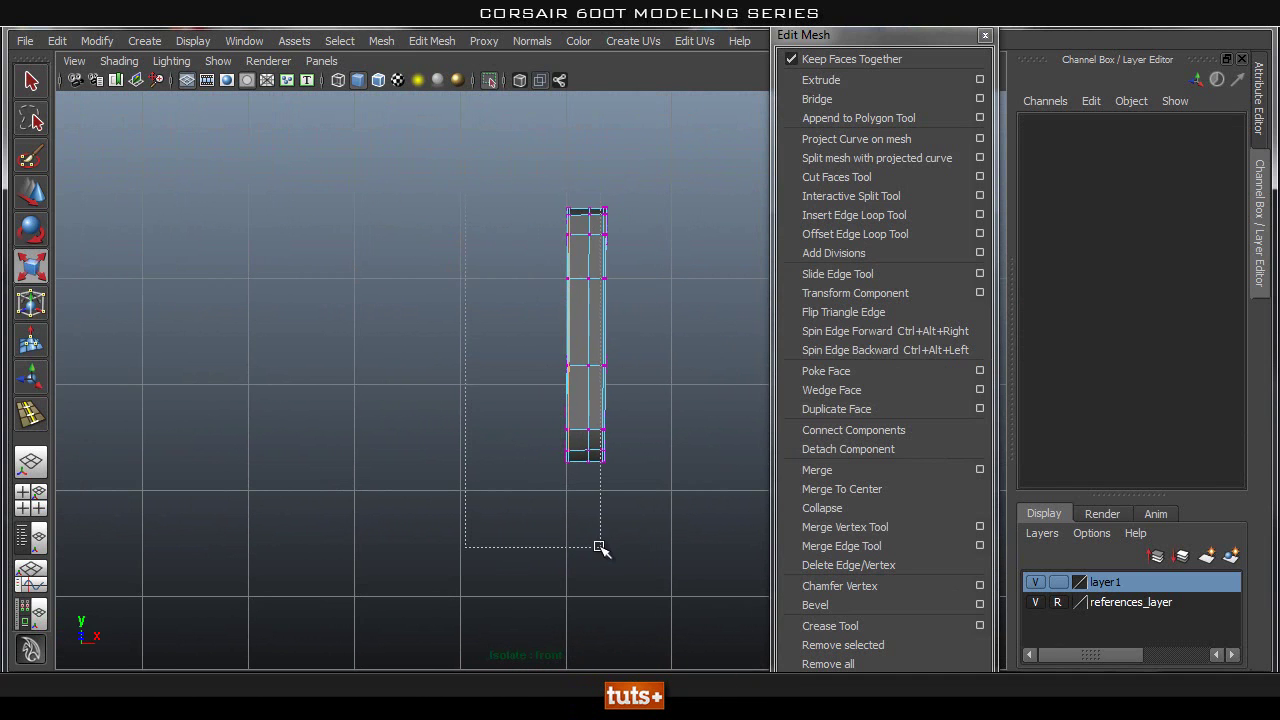
pyautogui.moveTo(588, 549); pyautogui.dragTo(591, 547)
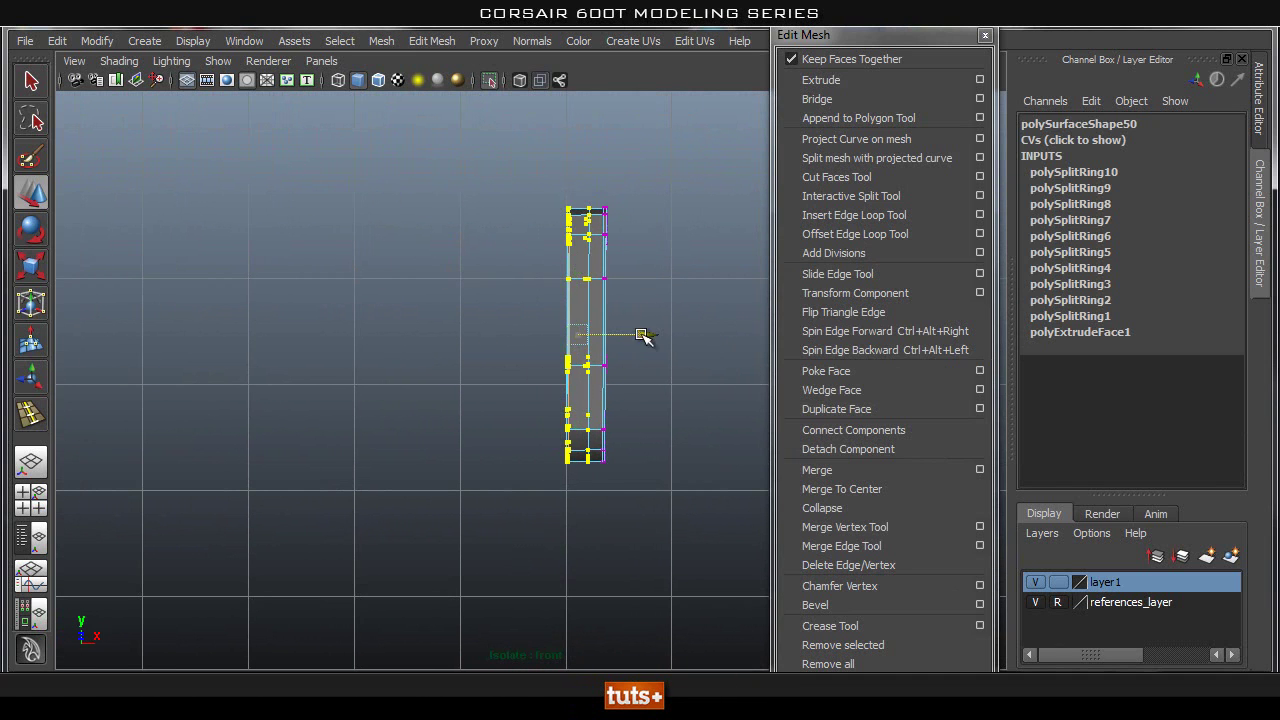
pyautogui.moveTo(651, 334); pyautogui.dragTo(620, 339)
# Step: Try centring the rim's middle edge loop between its front and back borders
pyautogui.moveTo(571, 300); pyautogui.dragTo(576, 248, button='right')
pyautogui.doubleClick(563, 312)
pyautogui.press('w')
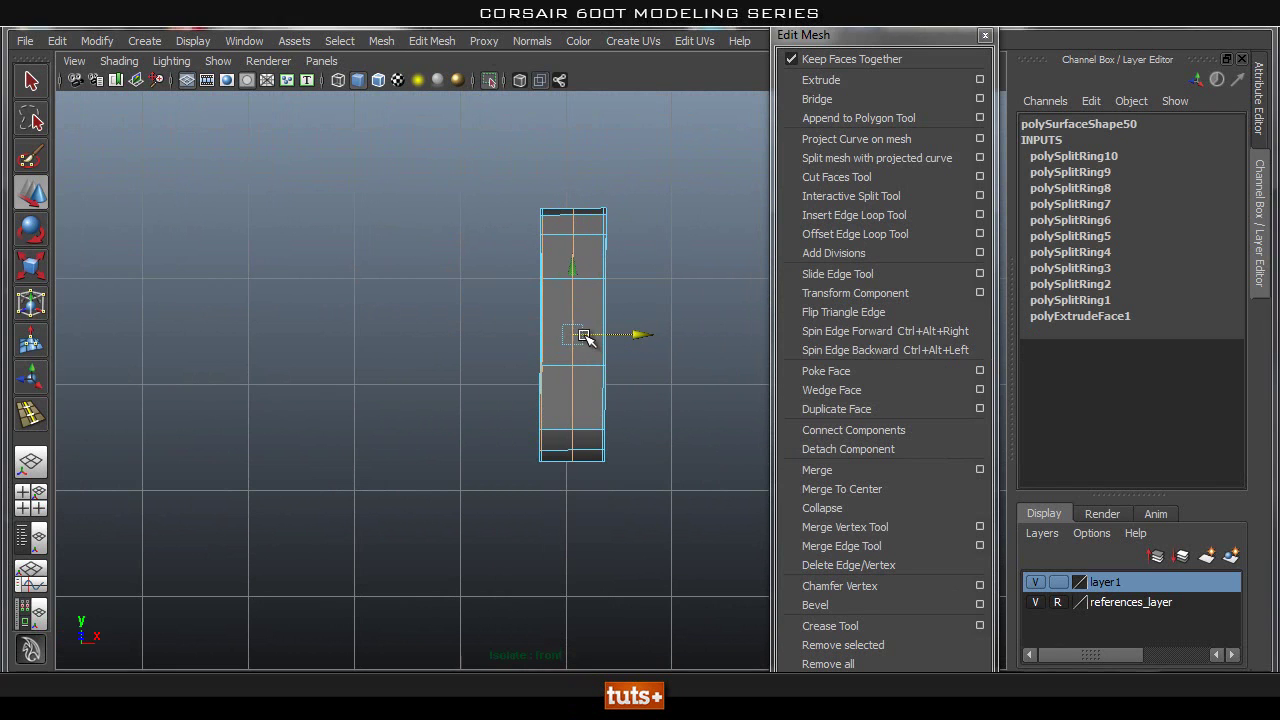
# Step: Return the rim to object mode and show it together with the rest of the case
pyautogui.keyDown('alt'); pyautogui.moveTo(491, 346); pyautogui.dragTo(778, 385); pyautogui.keyUp('alt')
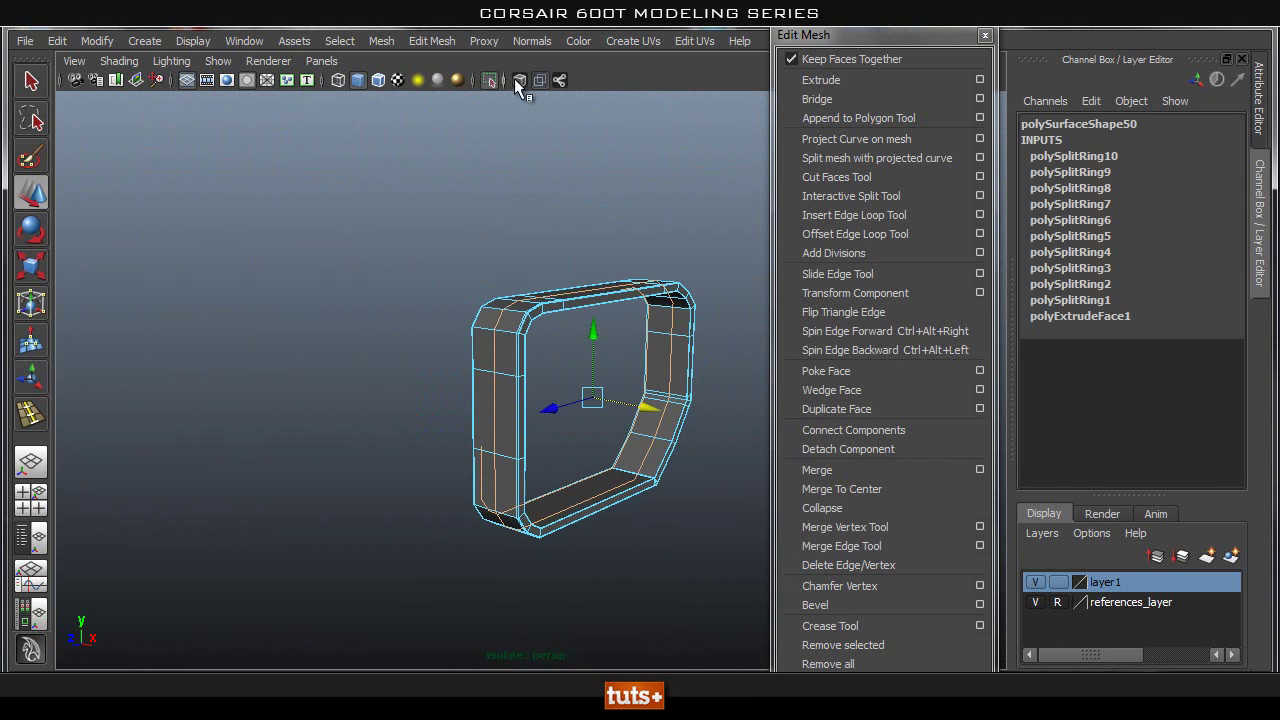
pyautogui.click(521, 82)
pyautogui.scroll(-3, 511, 366)
pyautogui.keyDown('alt'); pyautogui.moveTo(511, 366); pyautogui.dragTo(503, 360); pyautogui.keyUp('alt')
pyautogui.press('q')
pyautogui.moveTo(572, 333); pyautogui.dragTo(638, 300, button='right')
pyautogui.keyDown('alt'); pyautogui.moveTo(359, 285); pyautogui.dragTo(815, 305); pyautogui.keyUp('alt')
pyautogui.click(315, 165)
pyautogui.keyDown('alt'); pyautogui.moveTo(378, 398); pyautogui.dragTo(680, 338); pyautogui.keyUp('alt')
pyautogui.click(453, 357)
pyautogui.click(476, 345)
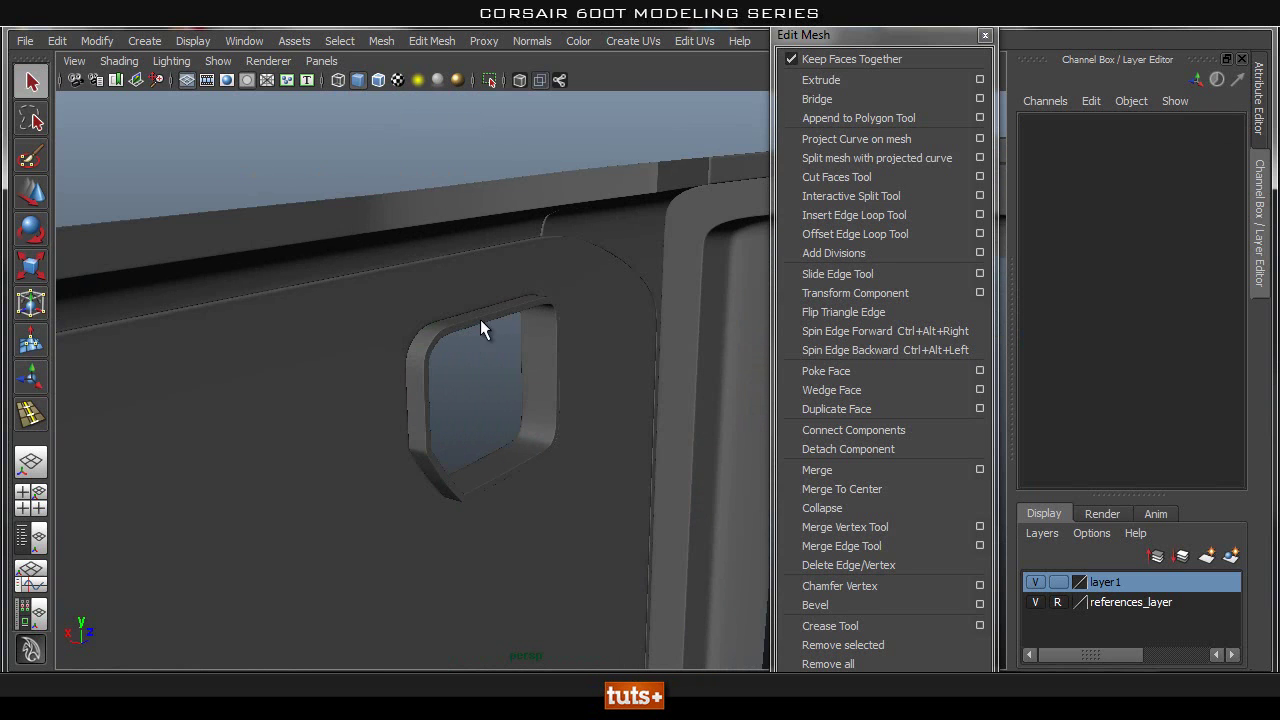
# Step: Check the deepened rim from inside the case with the smooth mesh preview, then turn the preview off
pyautogui.keyDown('alt'); pyautogui.moveTo(520, 379); pyautogui.dragTo(471, 402, button='right'); pyautogui.keyUp('alt')
pyautogui.keyDown('alt'); pyautogui.moveTo(471, 402); pyautogui.dragTo(449, 384); pyautogui.keyUp('alt')
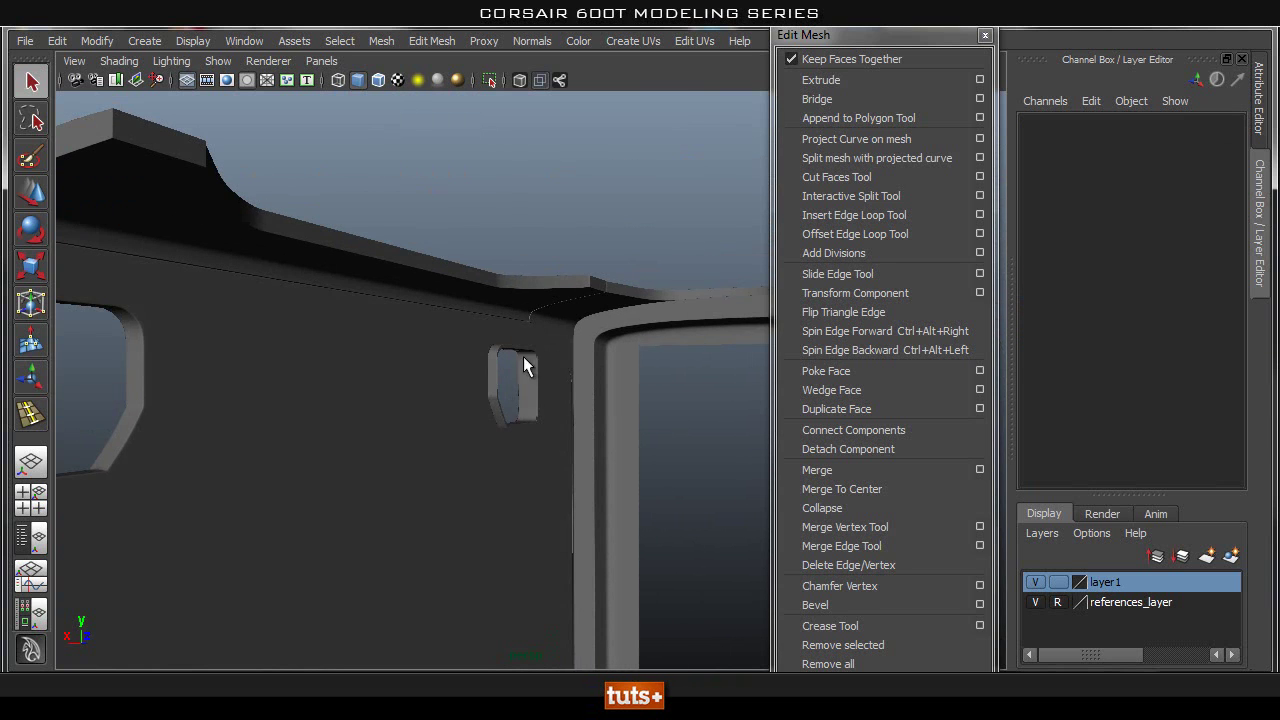
pyautogui.keyDown('alt'); pyautogui.moveTo(525, 360); pyautogui.dragTo(463, 403); pyautogui.keyUp('alt')
pyautogui.keyDown('alt'); pyautogui.moveTo(409, 411); pyautogui.dragTo(551, 399, button='right'); pyautogui.keyUp('alt')
pyautogui.keyDown('alt'); pyautogui.moveTo(620, 355); pyautogui.dragTo(529, 382); pyautogui.keyUp('alt')
pyautogui.click(527, 381)
pyautogui.press('3')
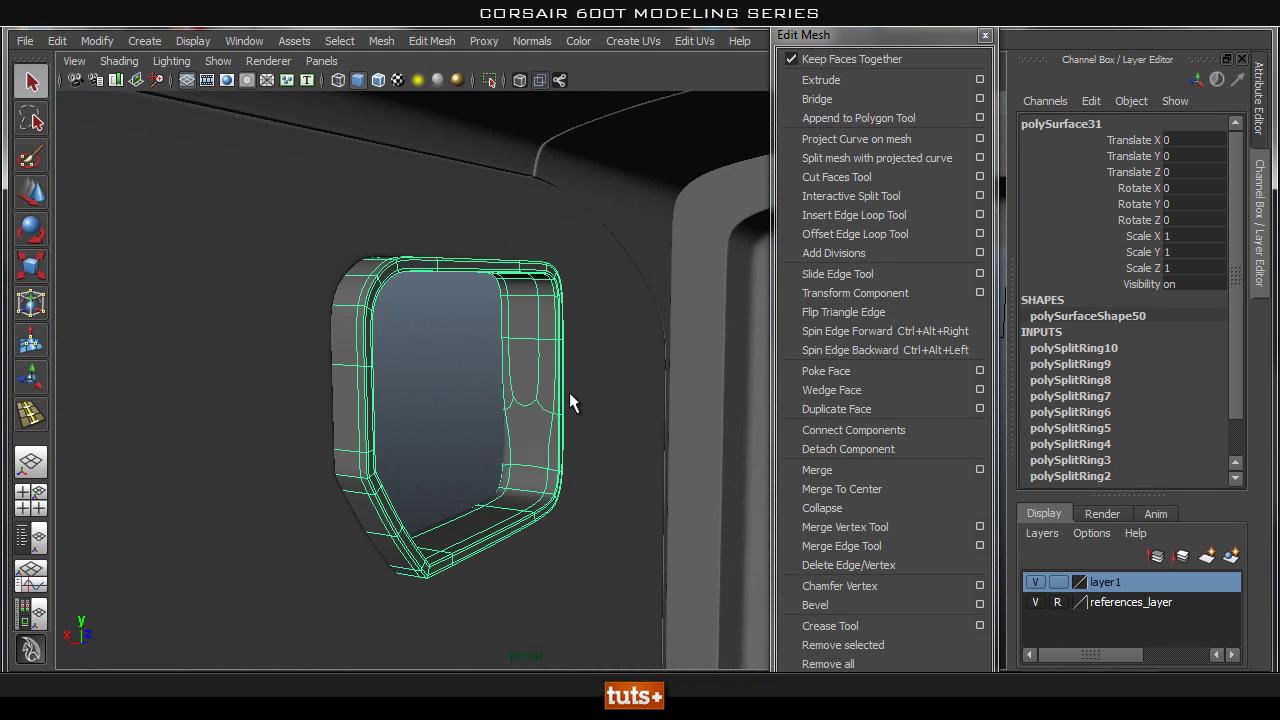
pyautogui.press('1')
# Step: Isolate the rim briefly and examine the edge loops on its inner band from behind
pyautogui.keyDown('alt'); pyautogui.moveTo(507, 434); pyautogui.dragTo(605, 433, button='right'); pyautogui.keyUp('alt')
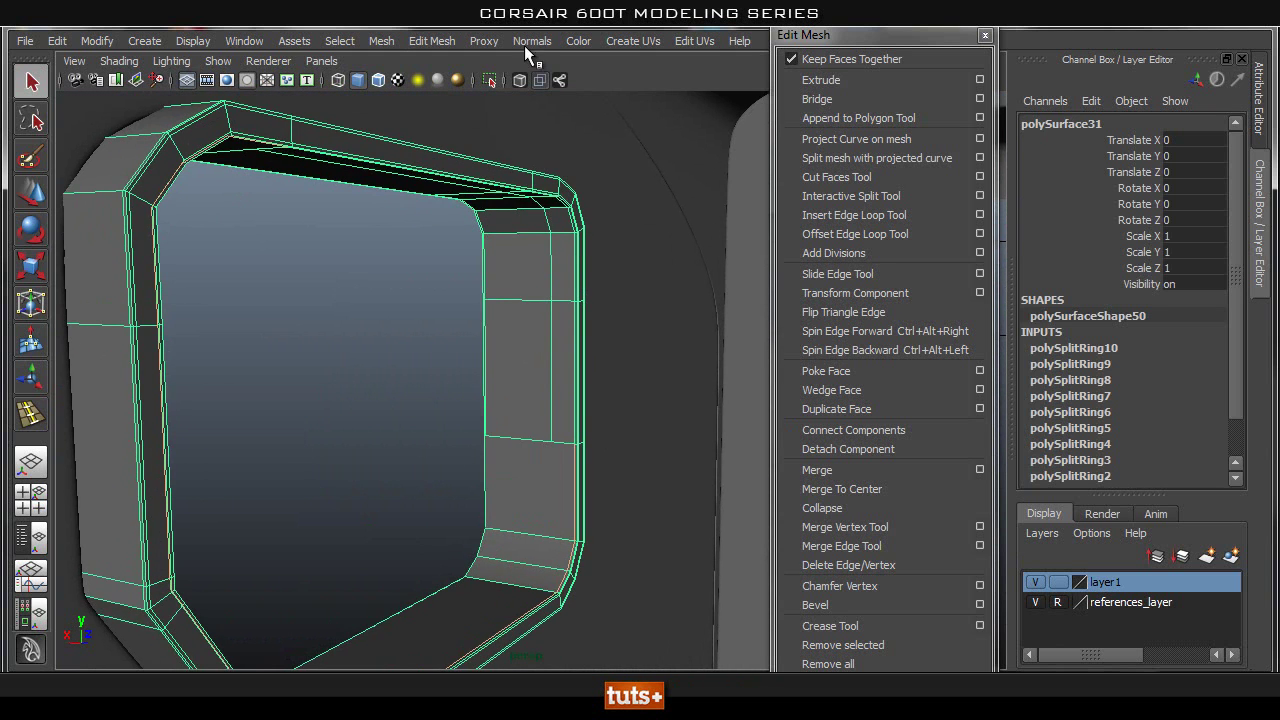
pyautogui.click(489, 81)
pyautogui.keyDown('alt'); pyautogui.moveTo(562, 389); pyautogui.dragTo(593, 306, button='middle'); pyautogui.keyUp('alt')
pyautogui.keyDown('alt'); pyautogui.moveTo(590, 322); pyautogui.dragTo(497, 333); pyautogui.keyUp('alt')
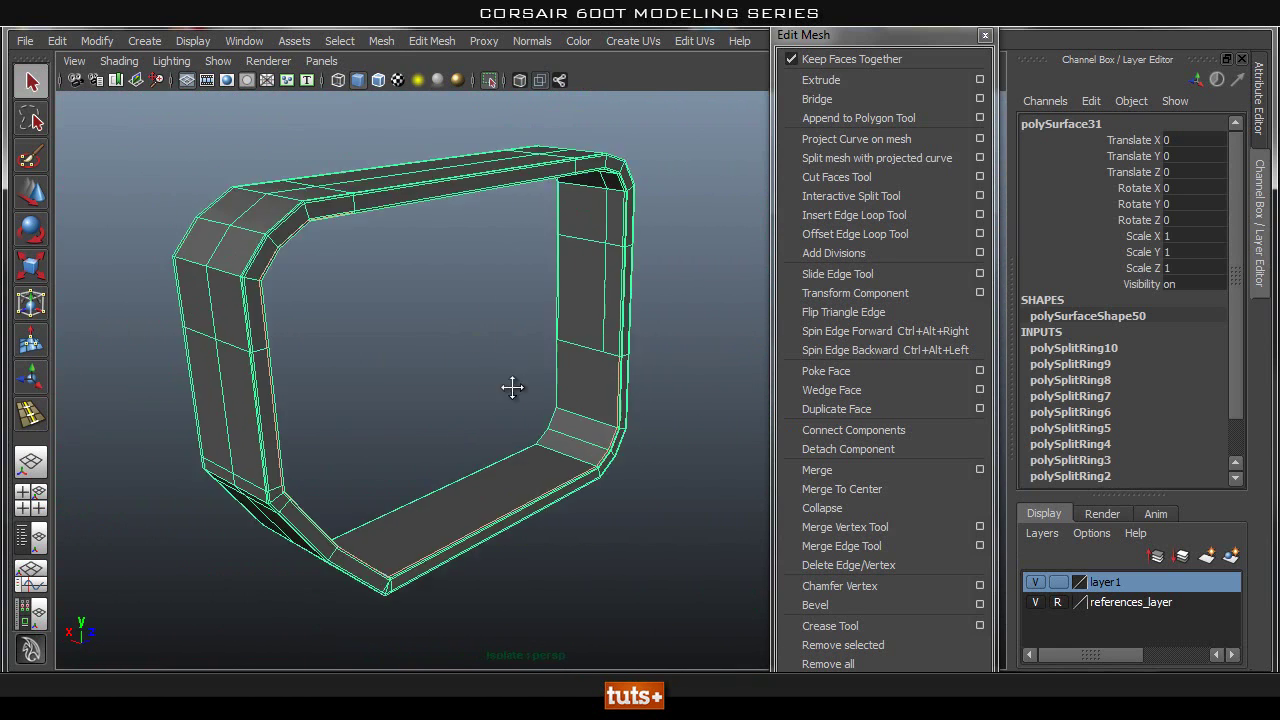
pyautogui.keyDown('alt'); pyautogui.moveTo(497, 323); pyautogui.dragTo(532, 380, button='middle'); pyautogui.keyUp('alt')
pyautogui.hotkey('ctrl', '1')
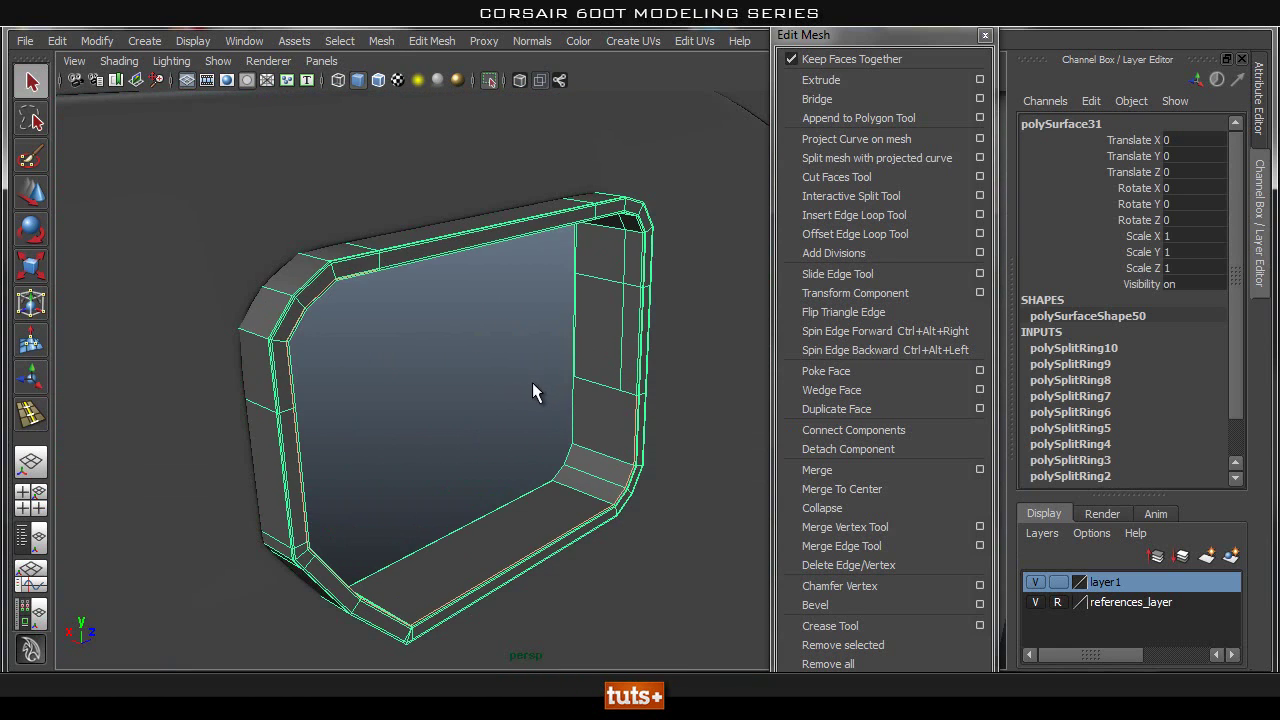
# Step: Undo the rim's deepening and edge loop changes, back to the isolated rim with its vertices shown
pyautogui.hotkey('ctrl', 'z')
pyautogui.hotkey('ctrl', 'z')
pyautogui.hotkey('ctrl', 'z')
pyautogui.hotkey('ctrl', 'z')
pyautogui.hotkey('ctrl', 'z')
pyautogui.hotkey('ctrl', 'z')
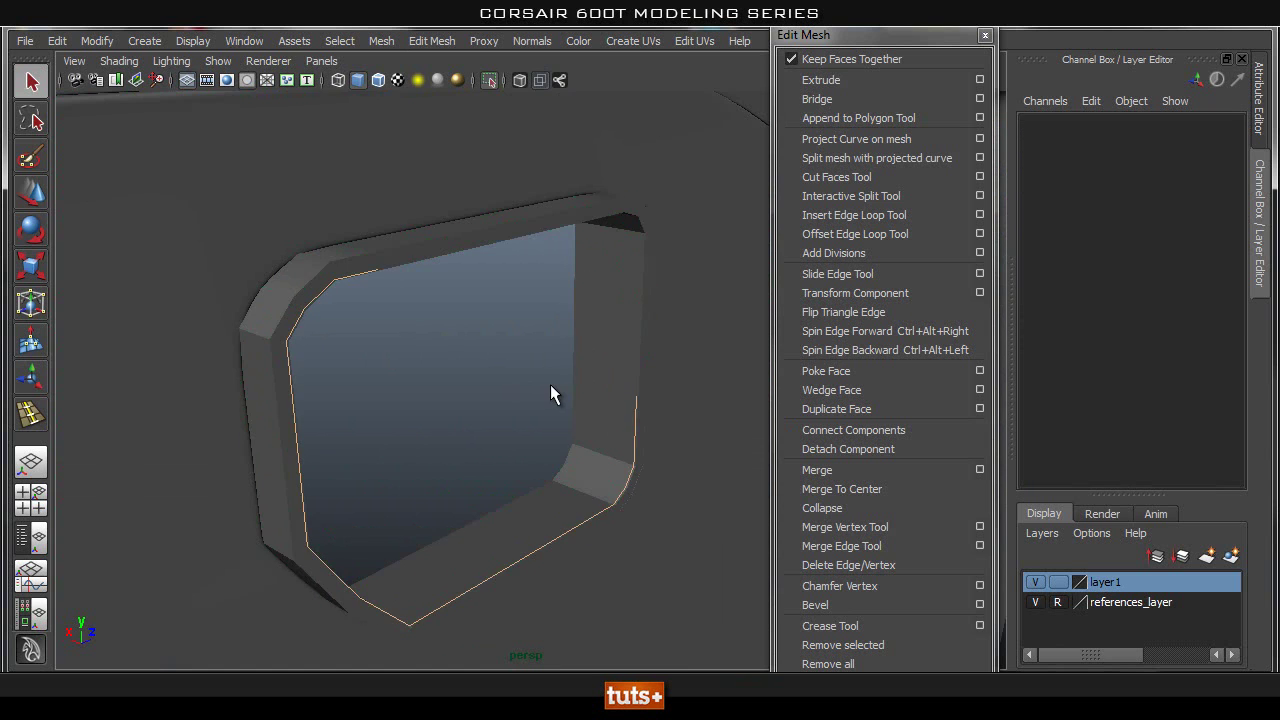
pyautogui.hotkey('ctrl', 'z')
pyautogui.hotkey('ctrl', 'z')
pyautogui.hotkey('ctrl', 'z')
pyautogui.hotkey('ctrl', 'z')
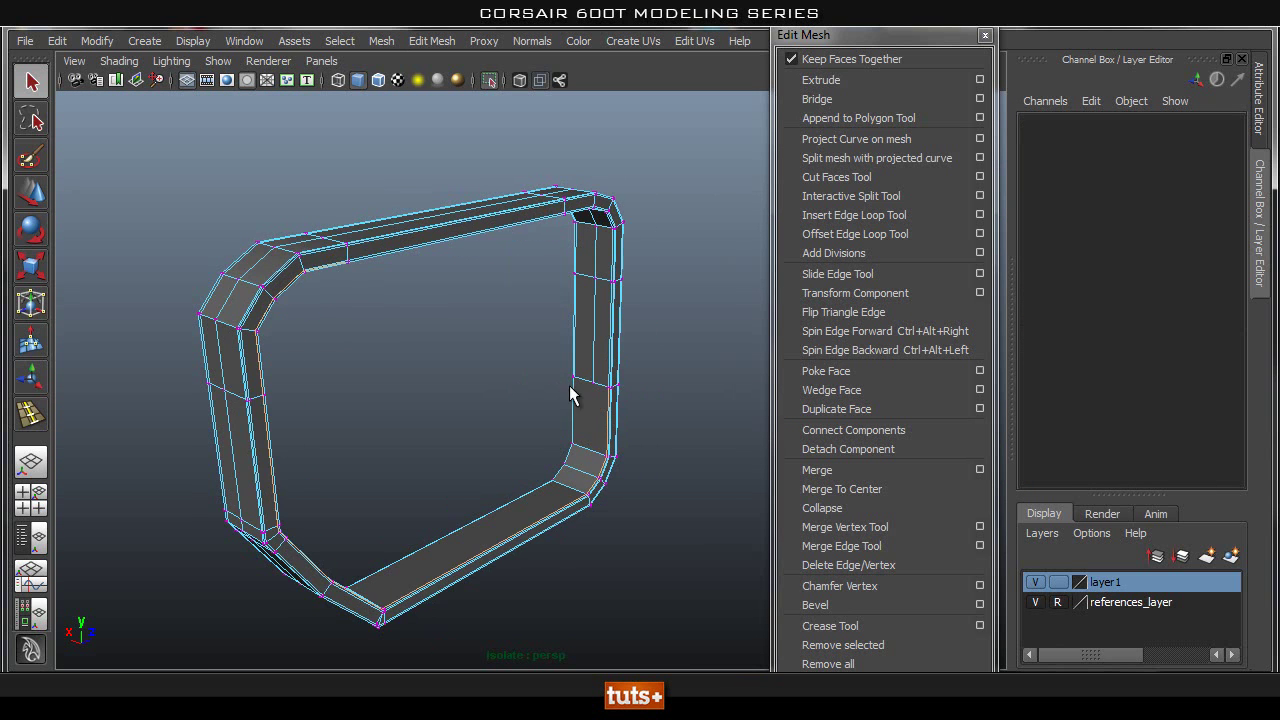
# Step: Delete the incomplete edge loop running through the middle of the rim's inner band
pyautogui.keyDown('alt'); pyautogui.moveTo(669, 320); pyautogui.dragTo(664, 354); pyautogui.keyUp('alt')
pyautogui.keyDown('alt'); pyautogui.moveTo(664, 354); pyautogui.dragTo(560, 315, button='right'); pyautogui.keyUp('alt')
pyautogui.click(639, 339)
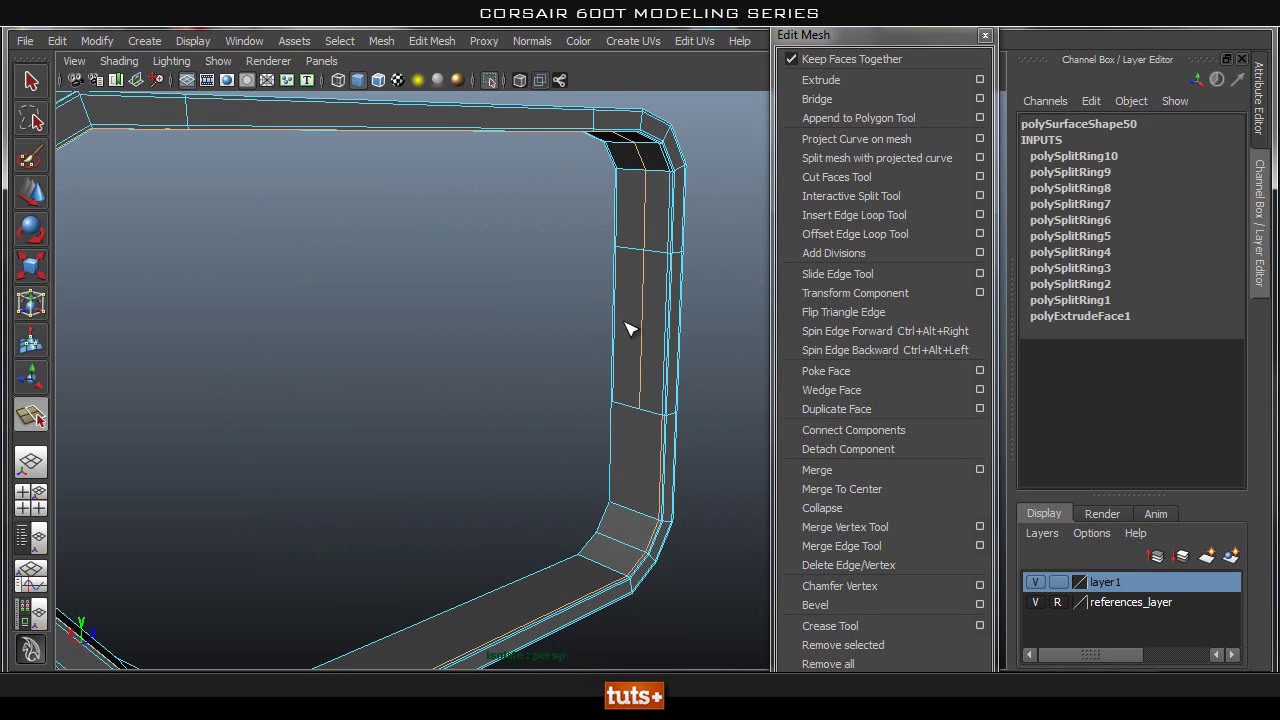
pyautogui.keyDown('shift'); pyautogui.moveTo(645, 322); pyautogui.dragTo(562, 328, button='right'); pyautogui.keyUp('shift')
pyautogui.press('q')
# Step: Compare the rim with and without smooth mesh preview, checking the inner band from several angles
pyautogui.click(611, 300)
pyautogui.press('3')
pyautogui.click(509, 319)
pyautogui.click(654, 321)
pyautogui.press('1')
pyautogui.press('3')
pyautogui.press('1')
pyautogui.press('3')
pyautogui.keyDown('alt'); pyautogui.moveTo(530, 383); pyautogui.dragTo(351, 389); pyautogui.keyUp('alt')
pyautogui.keyDown('alt'); pyautogui.moveTo(351, 389); pyautogui.dragTo(415, 391, button='right'); pyautogui.keyUp('alt')
pyautogui.keyDown('alt'); pyautogui.moveTo(415, 391); pyautogui.dragTo(652, 393, button='middle'); pyautogui.keyUp('alt')
pyautogui.keyDown('alt'); pyautogui.moveTo(652, 393); pyautogui.dragTo(686, 410, button='right'); pyautogui.keyUp('alt')
pyautogui.keyDown('alt'); pyautogui.moveTo(686, 410); pyautogui.dragTo(598, 399, button='middle'); pyautogui.keyUp('alt')
pyautogui.keyDown('alt'); pyautogui.moveTo(620, 388); pyautogui.dragTo(646, 380, button='right'); pyautogui.keyUp('alt')
pyautogui.press('1')
pyautogui.press('3')
pyautogui.press('1')
pyautogui.press('3')
pyautogui.press('1')
# Step: Delete the remaining partial edge loop beside the inner band's back border and return the rim to object mode
pyautogui.keyDown('alt'); pyautogui.moveTo(605, 403); pyautogui.dragTo(563, 369, button='middle'); pyautogui.keyUp('alt')
pyautogui.keyDown('alt'); pyautogui.moveTo(563, 369); pyautogui.dragTo(476, 370); pyautogui.keyUp('alt')
pyautogui.keyDown('alt'); pyautogui.moveTo(476, 370); pyautogui.dragTo(602, 351, button='right'); pyautogui.keyUp('alt')
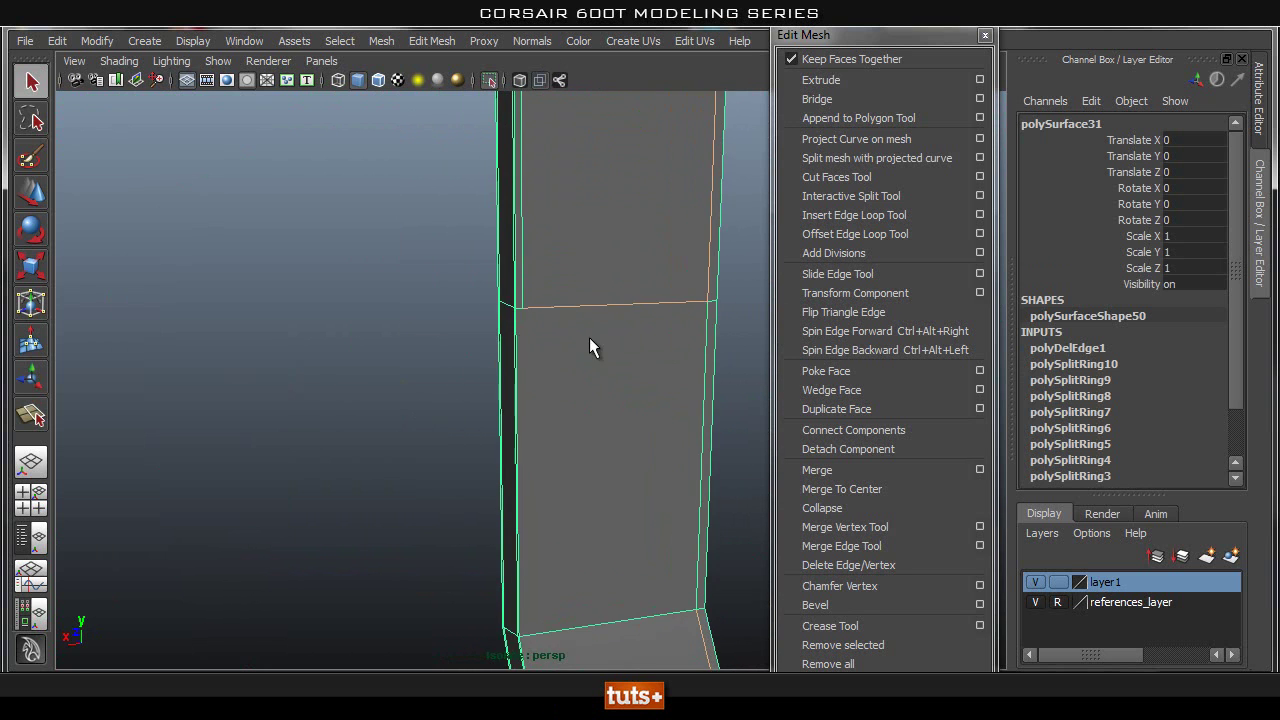
pyautogui.keyDown('alt'); pyautogui.moveTo(540, 210); pyautogui.dragTo(545, 305, button='middle'); pyautogui.keyUp('alt')
pyautogui.moveTo(554, 293); pyautogui.dragTo(547, 265, button='right')
pyautogui.click(549, 264)
pyautogui.keyDown('alt'); pyautogui.moveTo(643, 275); pyautogui.dragTo(429, 298, button='right'); pyautogui.keyUp('alt')
pyautogui.keyDown('alt'); pyautogui.moveTo(429, 298); pyautogui.dragTo(576, 315); pyautogui.keyUp('alt')
pyautogui.moveTo(296, 278); pyautogui.dragTo(345, 215, button='right')
pyautogui.keyDown('alt'); pyautogui.moveTo(320, 240); pyautogui.dragTo(30, 252, button='right'); pyautogui.keyUp('alt')
pyautogui.moveTo(346, 195); pyautogui.dragTo(995, 592)
pyautogui.click(567, 375)
pyautogui.keyDown('alt'); pyautogui.moveTo(276, 307); pyautogui.dragTo(413, 233, button='right'); pyautogui.keyUp('alt')
pyautogui.moveTo(805, 596); pyautogui.dragTo(805, 596)
pyautogui.click(494, 276)
pyautogui.moveTo(391, 291); pyautogui.dragTo(499, 222, button='right')
# Step: Insert a complete edge loop around the rim's inner band close to its back border
pyautogui.keyDown('alt'); pyautogui.moveTo(456, 222); pyautogui.dragTo(512, 328); pyautogui.keyUp('alt')
pyautogui.scroll(5, 441, 386)
pyautogui.keyDown('alt'); pyautogui.moveTo(441, 386); pyautogui.dragTo(548, 300); pyautogui.keyUp('alt')
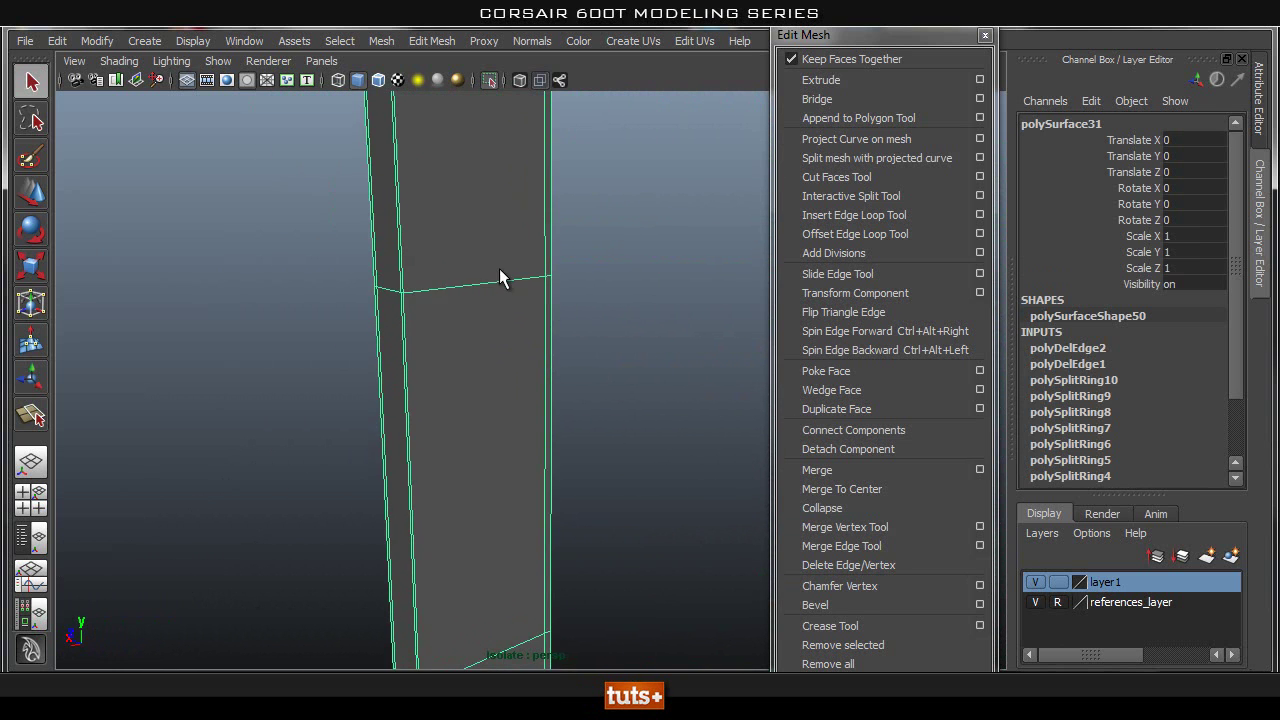
pyautogui.keyDown('alt'); pyautogui.moveTo(548, 297); pyautogui.dragTo(599, 357, button='middle'); pyautogui.keyUp('alt')
pyautogui.click(895, 216)
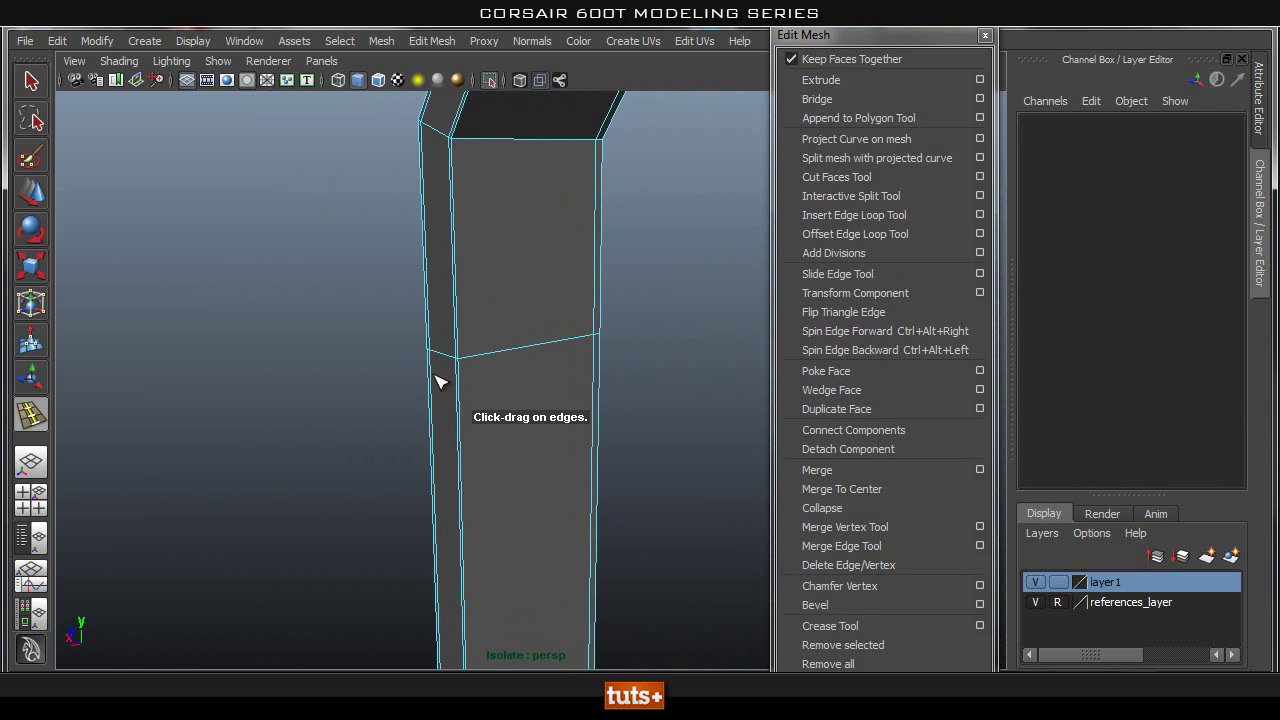
pyautogui.moveTo(483, 358); pyautogui.dragTo(468, 364)
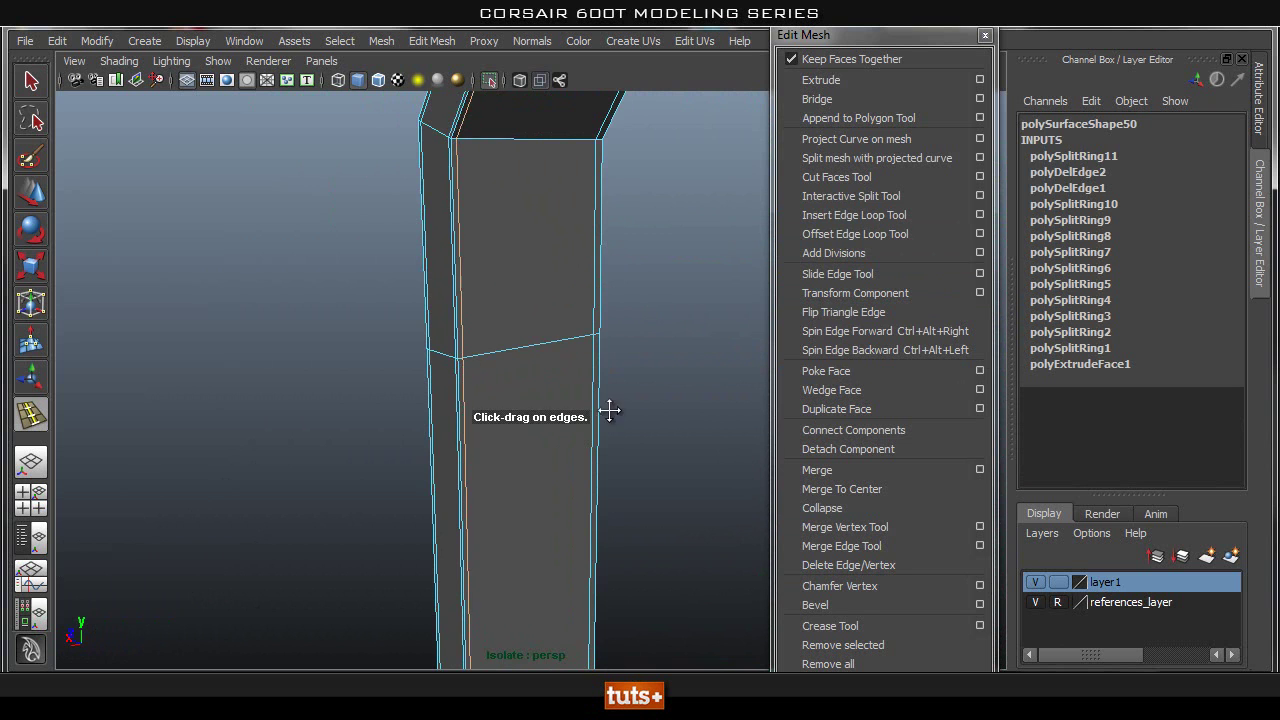
# Step: Insert a second edge loop around the rim's inner band and leave the edge loop tool
pyautogui.keyDown('alt'); pyautogui.moveTo(614, 400); pyautogui.dragTo(617, 66, button='middle'); pyautogui.keyUp('alt')
pyautogui.keyDown('alt'); pyautogui.moveTo(345, 452); pyautogui.dragTo(70, 385, button='right'); pyautogui.keyUp('alt')
pyautogui.keyDown('alt'); pyautogui.moveTo(596, 305); pyautogui.dragTo(590, 358, button='middle'); pyautogui.keyUp('alt')
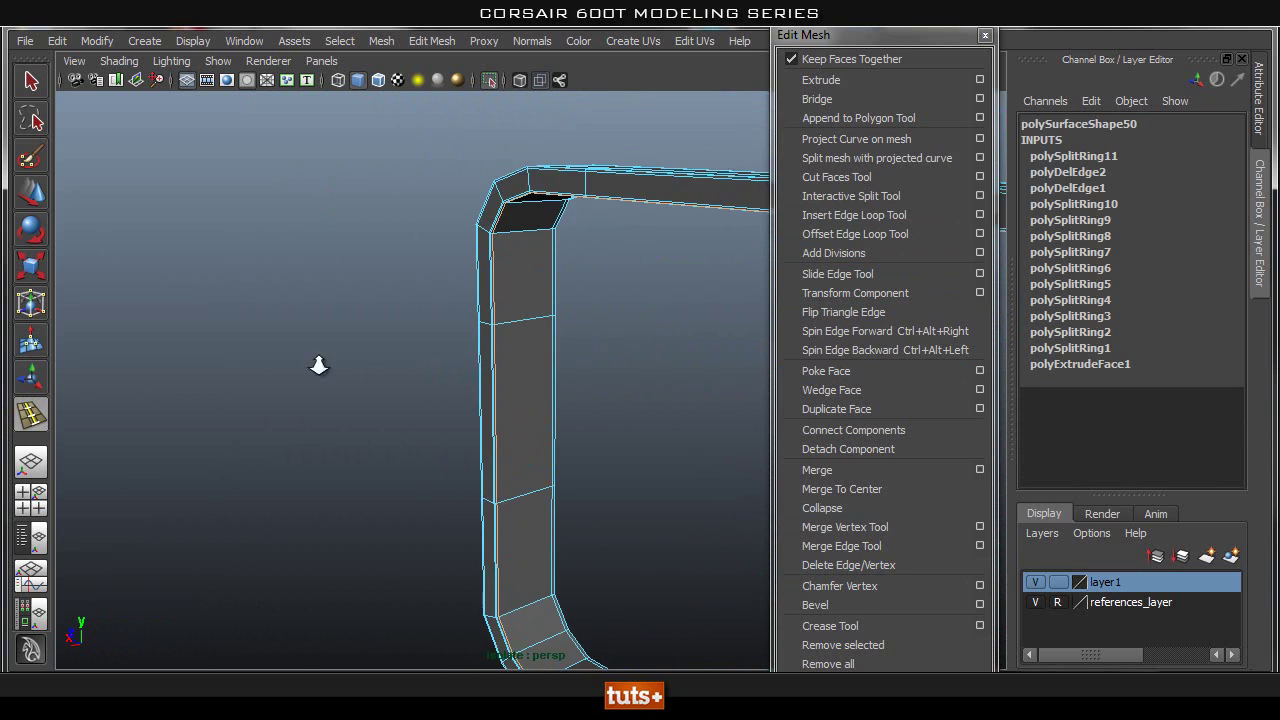
pyautogui.keyDown('alt'); pyautogui.moveTo(377, 380); pyautogui.dragTo(527, 313, button='right'); pyautogui.keyUp('alt')
pyautogui.moveTo(519, 287); pyautogui.dragTo(518, 287)
pyautogui.keyDown('alt'); pyautogui.moveTo(340, 312); pyautogui.dragTo(143, 322, button='right'); pyautogui.keyUp('alt')
pyautogui.keyDown('alt'); pyautogui.moveTo(320, 330); pyautogui.dragTo(664, 330); pyautogui.keyUp('alt')
pyautogui.press('q')
pyautogui.moveTo(414, 353); pyautogui.dragTo(442, 294, button='right')
# Step: Inspect the edited rim, then show the whole case and view the cutout from inside
pyautogui.click(710, 287)
pyautogui.keyDown('alt'); pyautogui.moveTo(640, 300); pyautogui.dragTo(260, 333); pyautogui.keyUp('alt')
pyautogui.click(413, 350)
pyautogui.keyDown('alt'); pyautogui.moveTo(529, 334); pyautogui.dragTo(636, 318); pyautogui.keyUp('alt')
pyautogui.click(488, 79)
pyautogui.keyDown('alt'); pyautogui.moveTo(520, 240); pyautogui.dragTo(430, 256, button='right'); pyautogui.keyUp('alt')
pyautogui.keyDown('alt'); pyautogui.moveTo(430, 256); pyautogui.dragTo(585, 254); pyautogui.keyUp('alt')
pyautogui.click(393, 252)
pyautogui.click(530, 312)
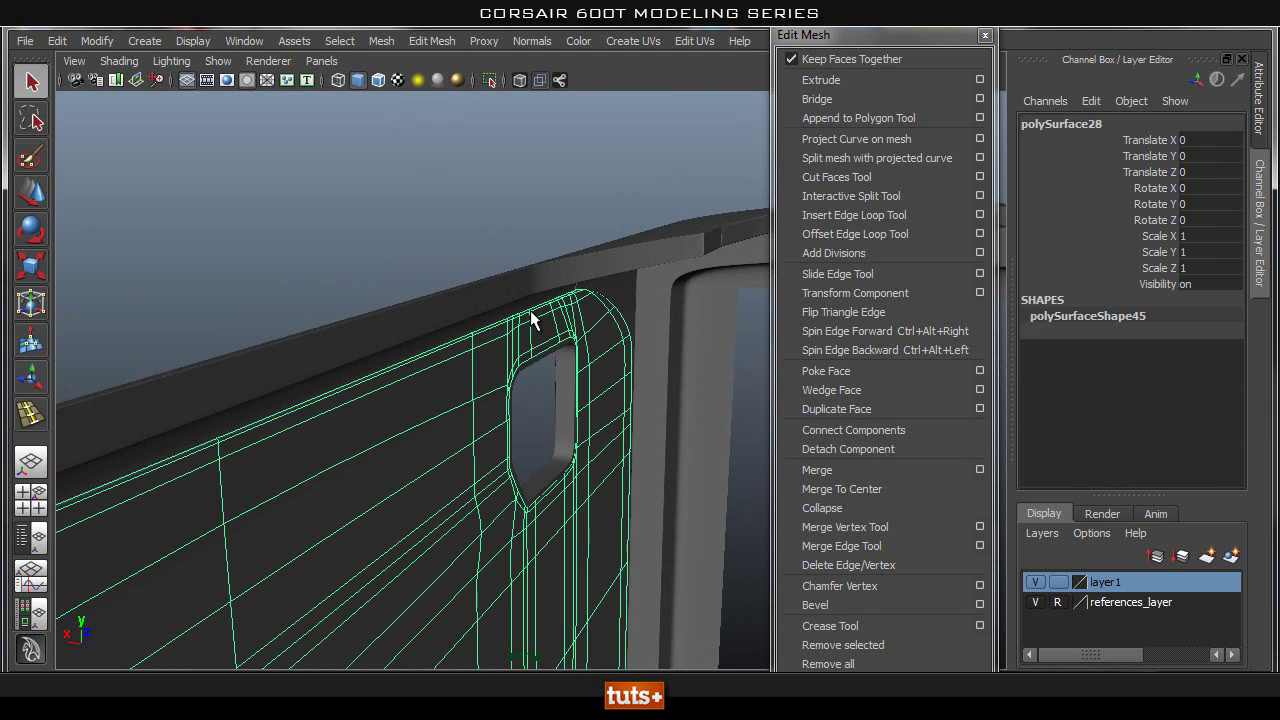
# Step: Isolate the rim and move its back vertices deeper into the case along X in front view
pyautogui.click(546, 361)
pyautogui.click(488, 79)
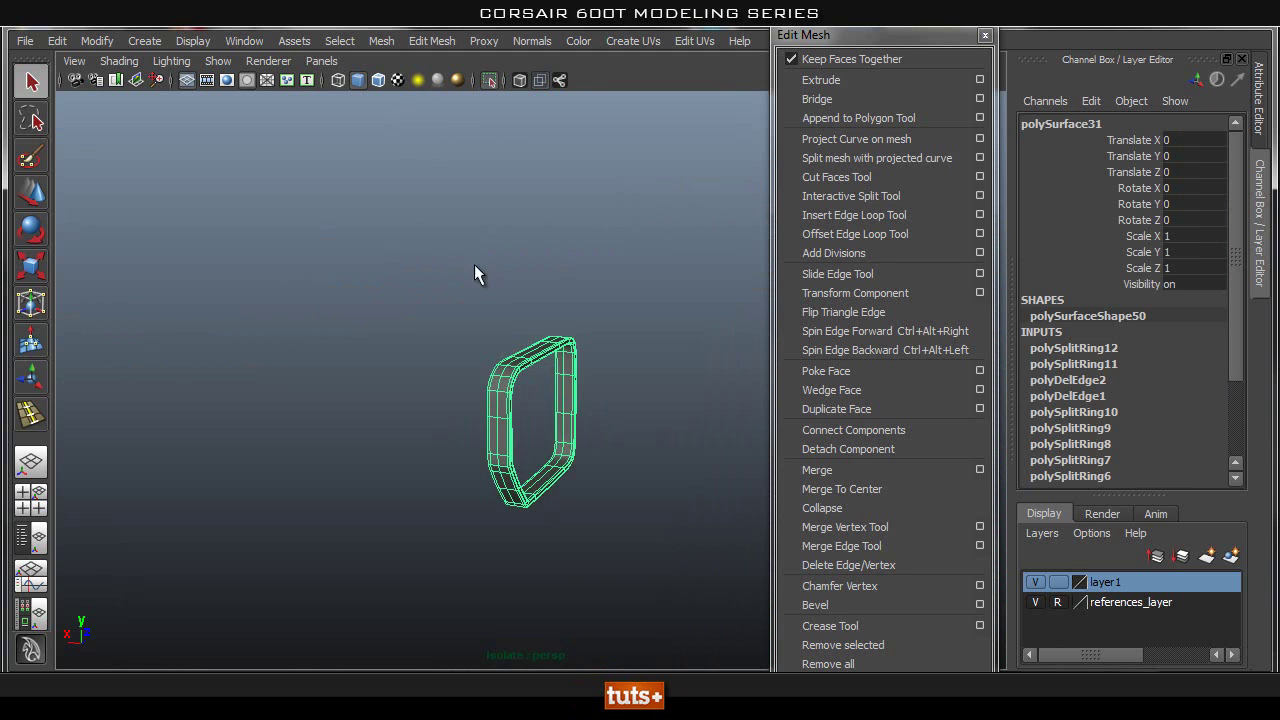
pyautogui.keyDown('alt'); pyautogui.moveTo(482, 191); pyautogui.dragTo(556, 352); pyautogui.keyUp('alt')
pyautogui.moveTo(558, 371); pyautogui.dragTo(514, 350, button='right')
pyautogui.press('space')
pyautogui.moveTo(518, 349); pyautogui.dragTo(525, 383)
pyautogui.keyDown('alt'); pyautogui.moveTo(530, 296); pyautogui.dragTo(541, 313, button='middle'); pyautogui.keyUp('alt')
pyautogui.moveTo(588, 569); pyautogui.dragTo(599, 610)
pyautogui.press('w')
pyautogui.moveTo(650, 403); pyautogui.dragTo(610, 395)
pyautogui.press('space')
# Step: Move the outer band's middle edge loop forward along X to the centre of the deepened band
pyautogui.keyDown('alt'); pyautogui.moveTo(466, 337); pyautogui.dragTo(812, 338); pyautogui.keyUp('alt')
pyautogui.scroll(5, 460, 397)
pyautogui.keyDown('alt'); pyautogui.moveTo(460, 397); pyautogui.dragTo(467, 364); pyautogui.keyUp('alt')
pyautogui.press('q')
pyautogui.moveTo(446, 335); pyautogui.dragTo(468, 286, button='right')
pyautogui.doubleClick(393, 298)
pyautogui.press('w')
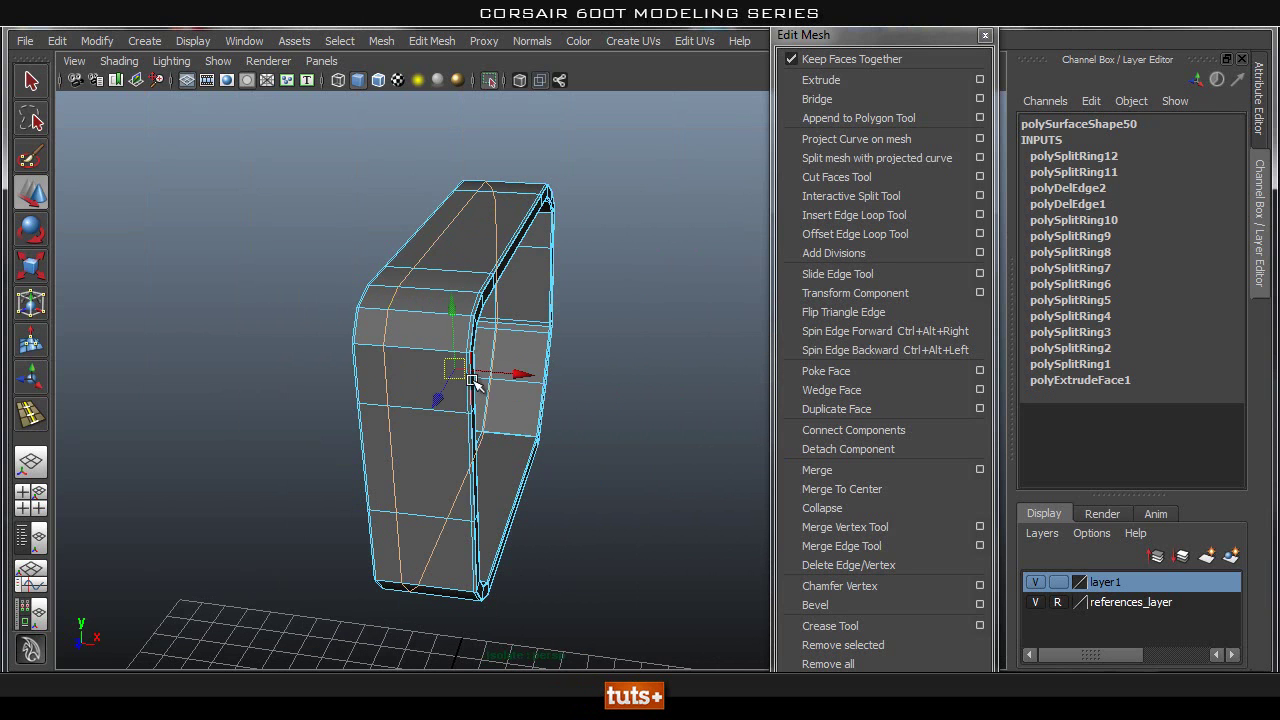
pyautogui.moveTo(530, 384); pyautogui.dragTo(543, 386)
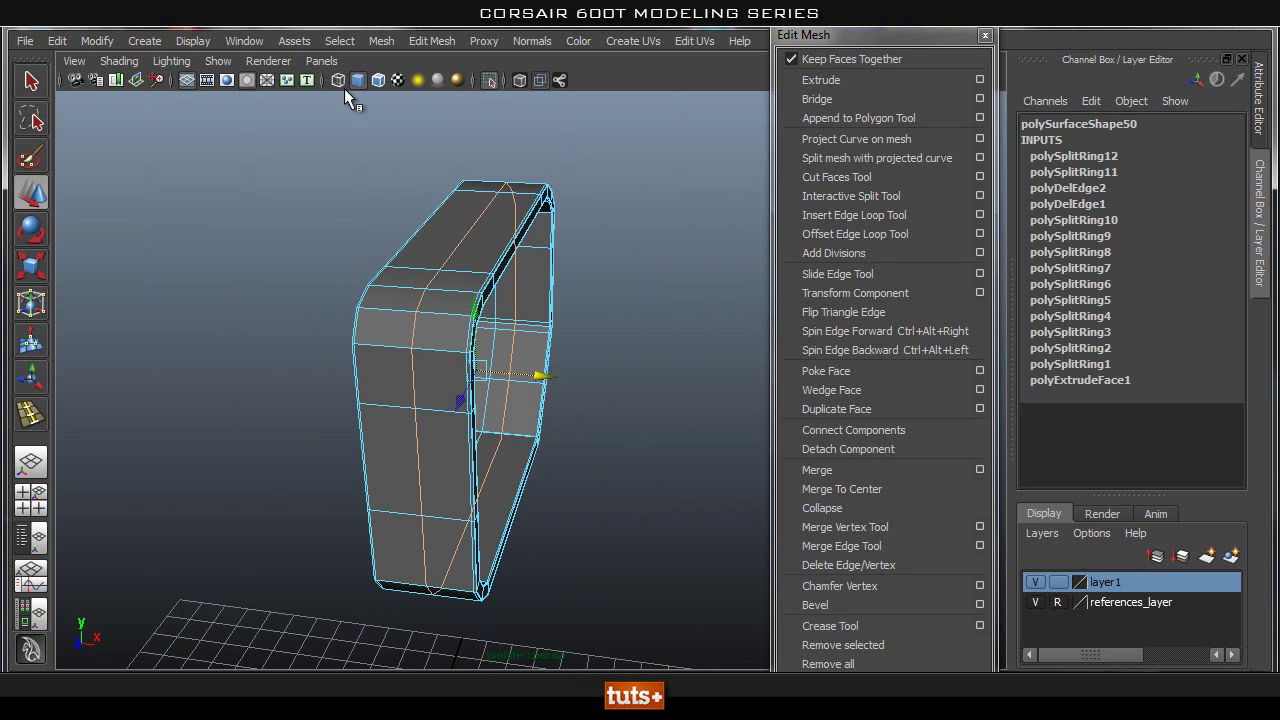
# Step: Show the whole case again, preview the latch rim smoothed from several angles and return it to unsmoothed display
pyautogui.click(485, 77)
pyautogui.keyDown('alt'); pyautogui.moveTo(702, 218); pyautogui.dragTo(557, 263, button='right'); pyautogui.keyUp('alt')
pyautogui.keyDown('alt'); pyautogui.moveTo(557, 263); pyautogui.dragTo(1000, 262); pyautogui.keyUp('alt')
pyautogui.moveTo(495, 378); pyautogui.dragTo(530, 363, button='right')
pyautogui.click(523, 367)
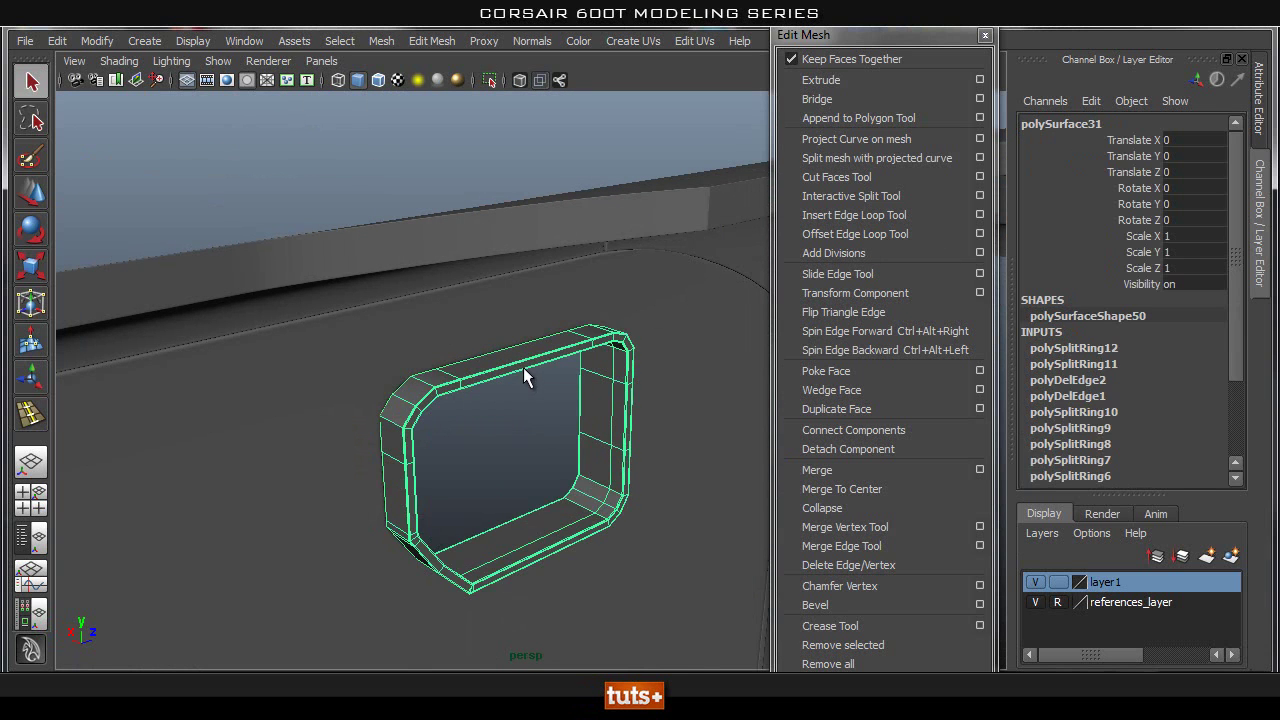
pyautogui.press('3')
pyautogui.click(446, 261)
pyautogui.keyDown('alt'); pyautogui.moveTo(595, 508); pyautogui.dragTo(523, 446); pyautogui.keyUp('alt')
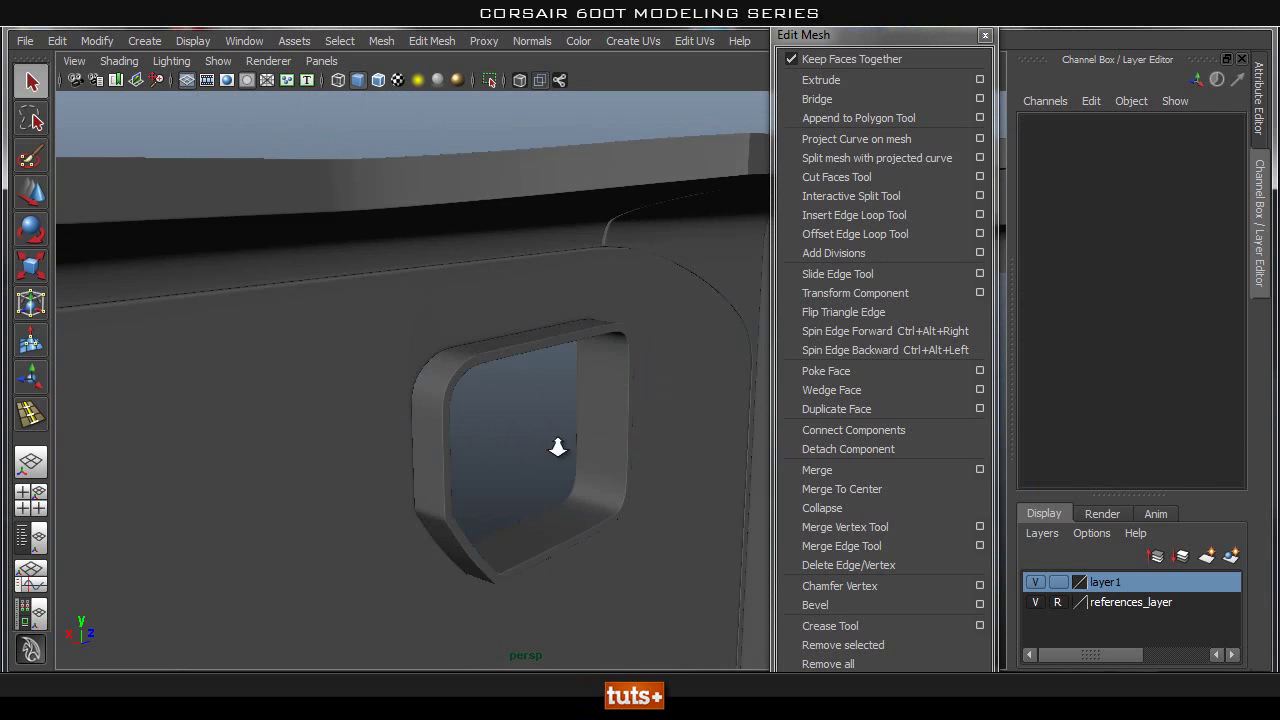
pyautogui.keyDown('alt'); pyautogui.moveTo(523, 446); pyautogui.dragTo(570, 440, button='right'); pyautogui.keyUp('alt')
pyautogui.click(436, 347)
pyautogui.press('1')
# Step: Create a polygon plane over the latch recess of the reference image in side view
pyautogui.keyDown('alt'); pyautogui.moveTo(566, 397); pyautogui.dragTo(882, 374); pyautogui.keyUp('alt')
pyautogui.press('space')
pyautogui.moveTo(657, 343); pyautogui.dragTo(662, 398)
pyautogui.keyDown('alt'); pyautogui.moveTo(400, 330); pyautogui.dragTo(200, 335, button='right'); pyautogui.keyUp('alt')
pyautogui.keyDown('alt'); pyautogui.moveTo(446, 340); pyautogui.dragTo(541, 261, button='middle'); pyautogui.keyUp('alt')
pyautogui.press('space')
pyautogui.moveTo(499, 299); pyautogui.dragTo(541, 298)
pyautogui.keyDown('alt'); pyautogui.moveTo(540, 335); pyautogui.dragTo(212, 62, button='right'); pyautogui.keyUp('alt')
pyautogui.click(156, 45)
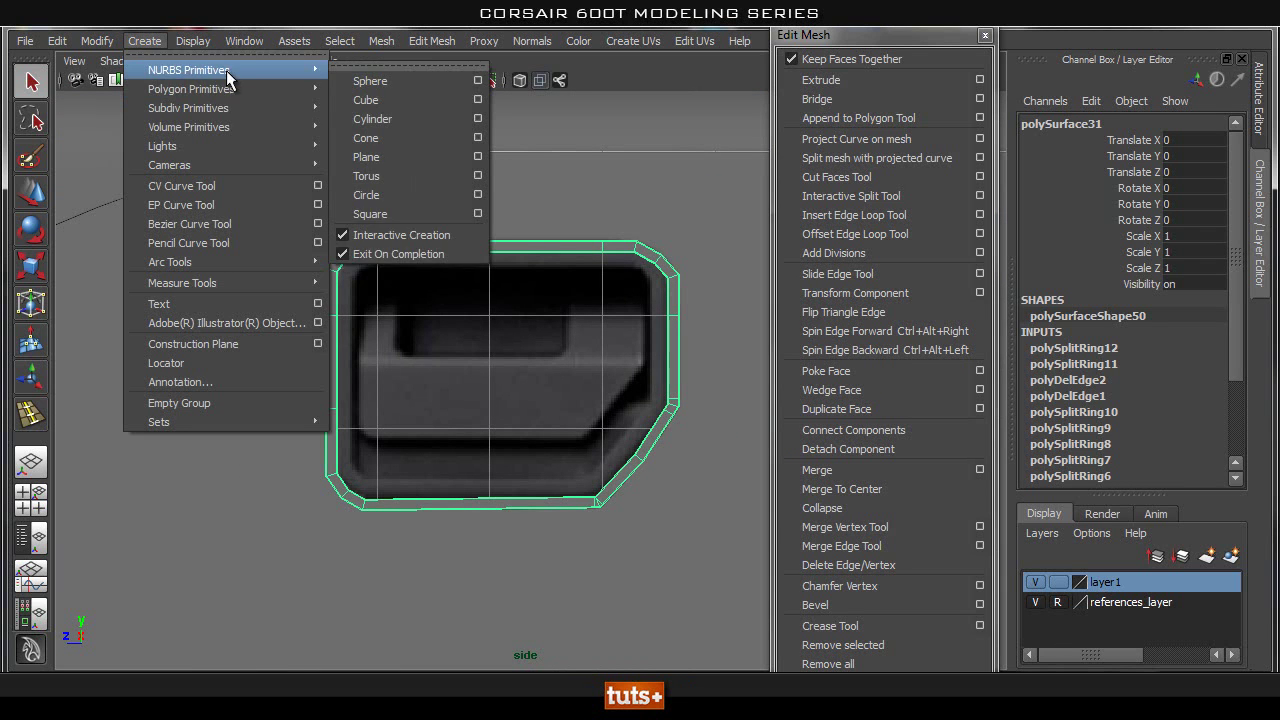
pyautogui.moveTo(232, 88)
pyautogui.moveTo(283, 88)
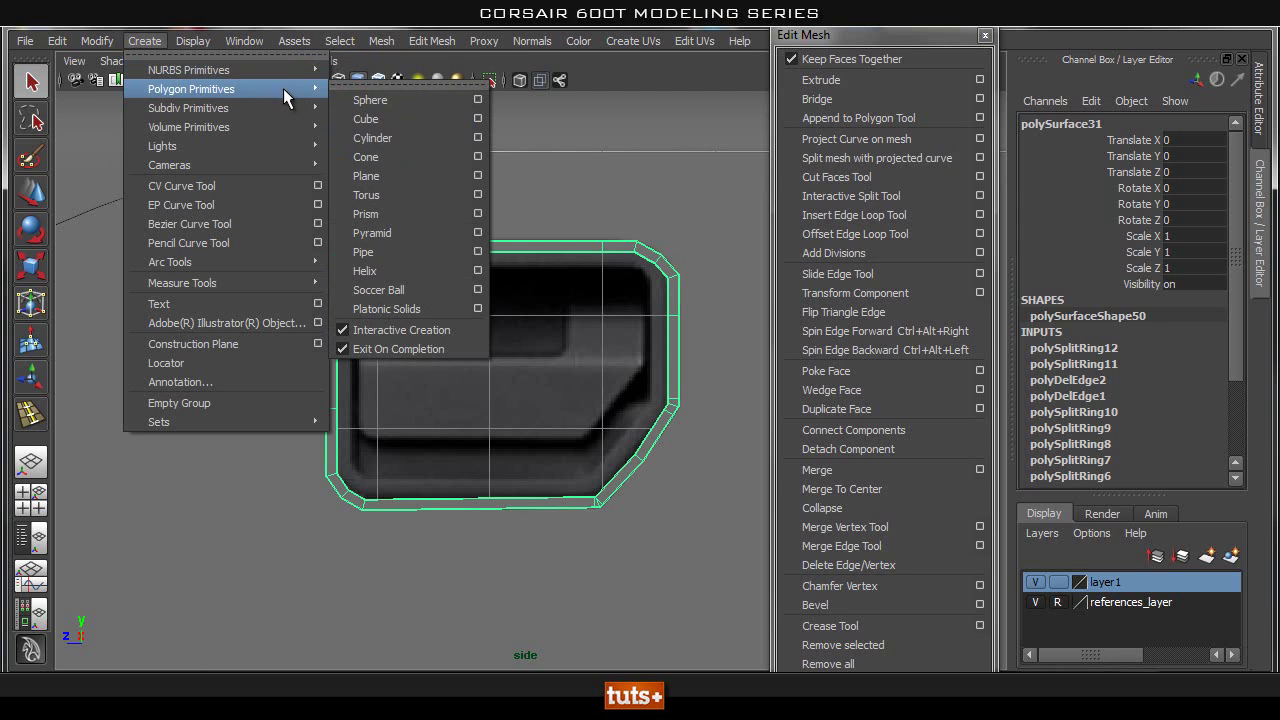
pyautogui.click(407, 176)
pyautogui.click(477, 394)
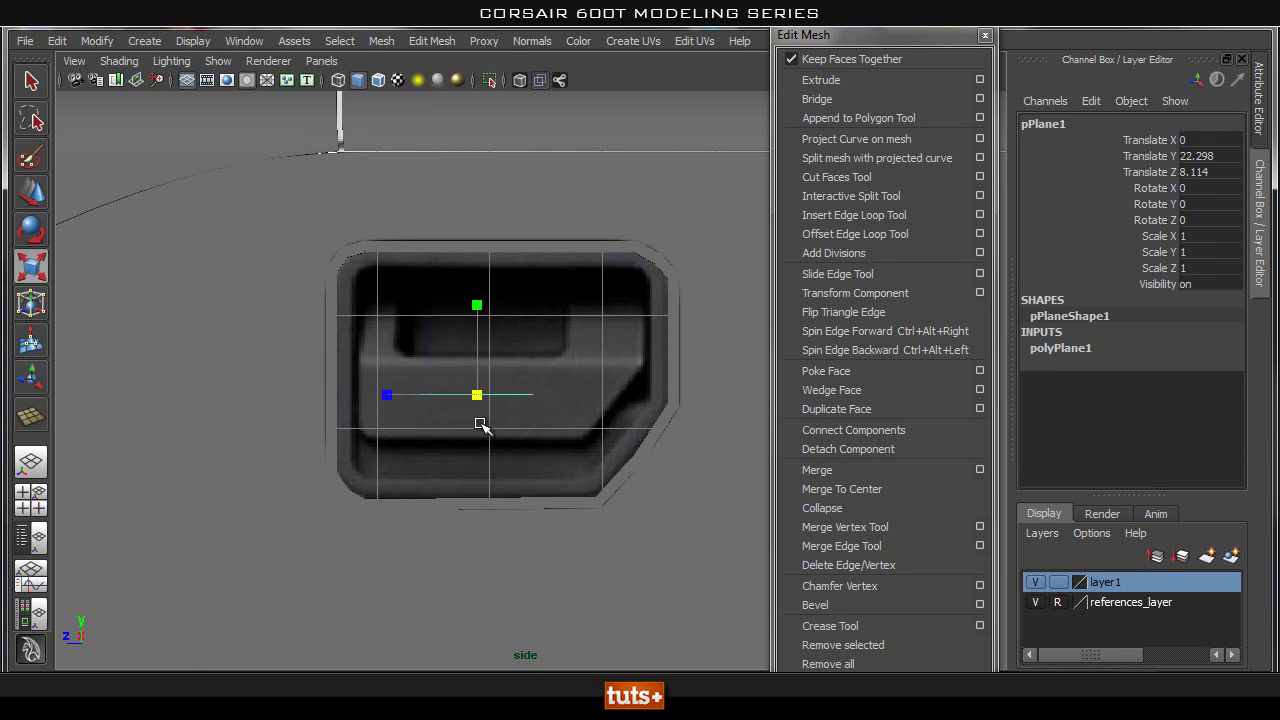
# Step: Rotate the new plane to 90 degrees around Z so that it faces the side view
pyautogui.press('space')
pyautogui.moveTo(490, 400)
pyautogui.mouseDown()
pyautogui.moveTo(495, 375)
pyautogui.moveTo(531, 457)
pyautogui.moveTo(502, 388)
pyautogui.mouseUp()
pyautogui.press('e')
pyautogui.moveTo(497, 236); pyautogui.dragTo(503, 331)
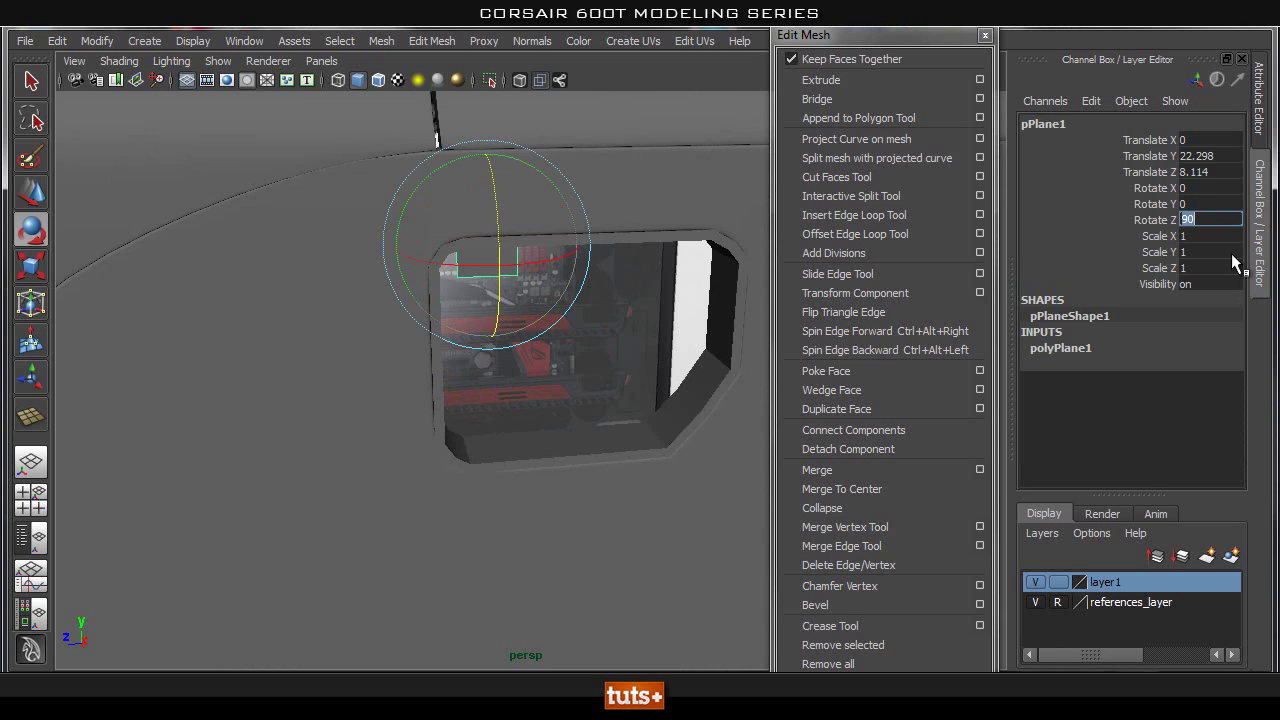
pyautogui.click(645, 371)
# Step: Scale the plane uniformly to 2.04 and align it with the left side of the latch recess, using X-ray shading
pyautogui.press('space')
pyautogui.moveTo(645, 371); pyautogui.dragTo(703, 371)
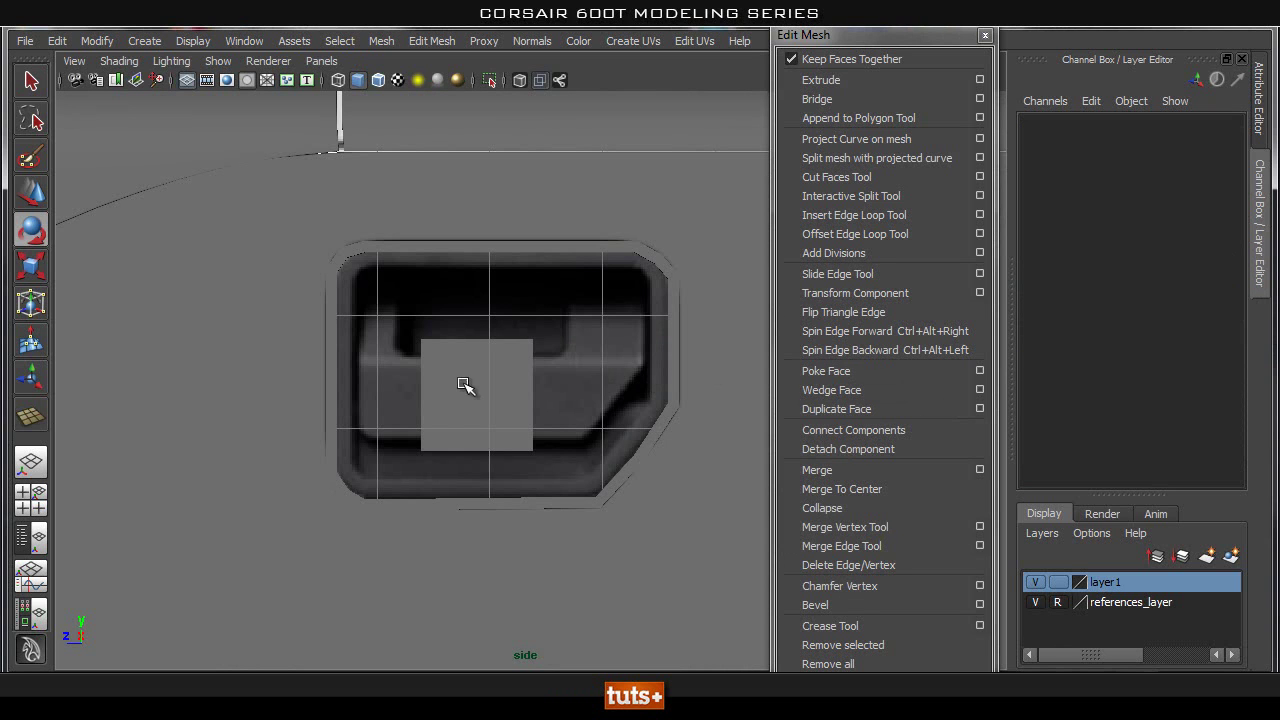
pyautogui.click(461, 383)
pyautogui.press('w')
pyautogui.press('r')
pyautogui.moveTo(471, 404); pyautogui.dragTo(578, 390)
pyautogui.press('w')
pyautogui.moveTo(500, 379); pyautogui.dragTo(446, 371)
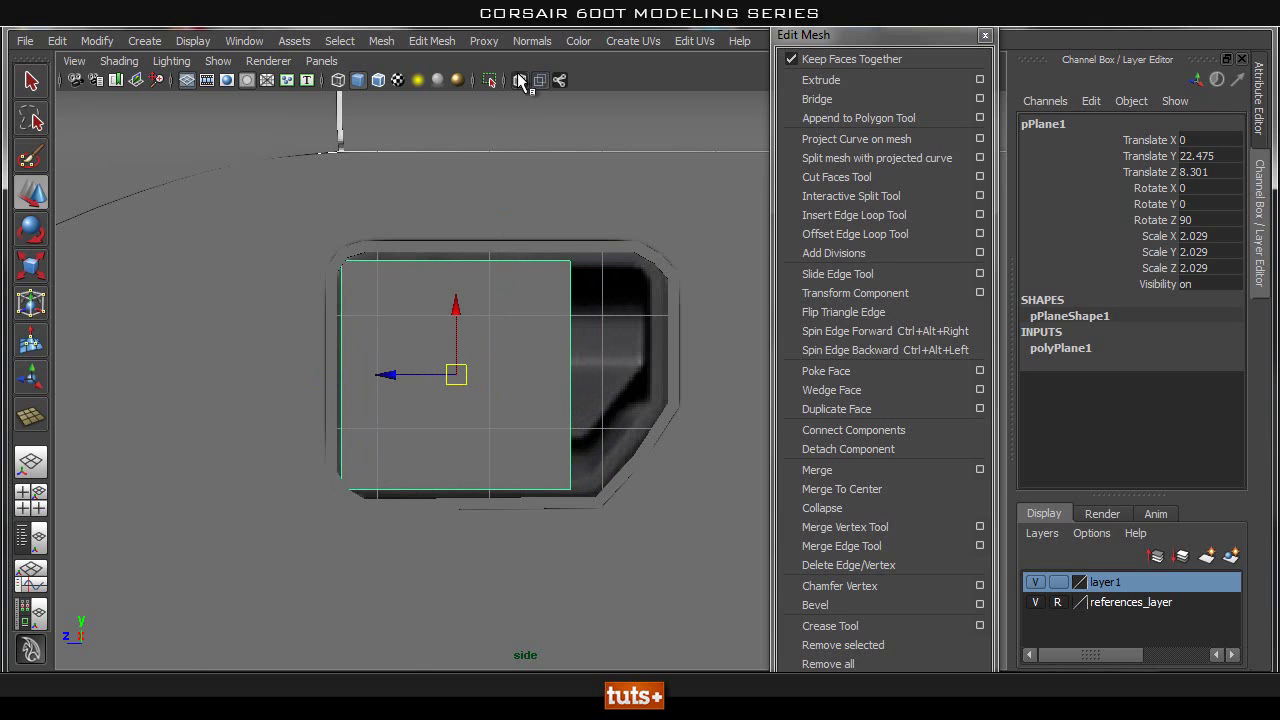
pyautogui.click(519, 80)
pyautogui.scroll(2, 400, 371)
pyautogui.press('r')
pyautogui.moveTo(446, 375); pyautogui.dragTo(450, 375)
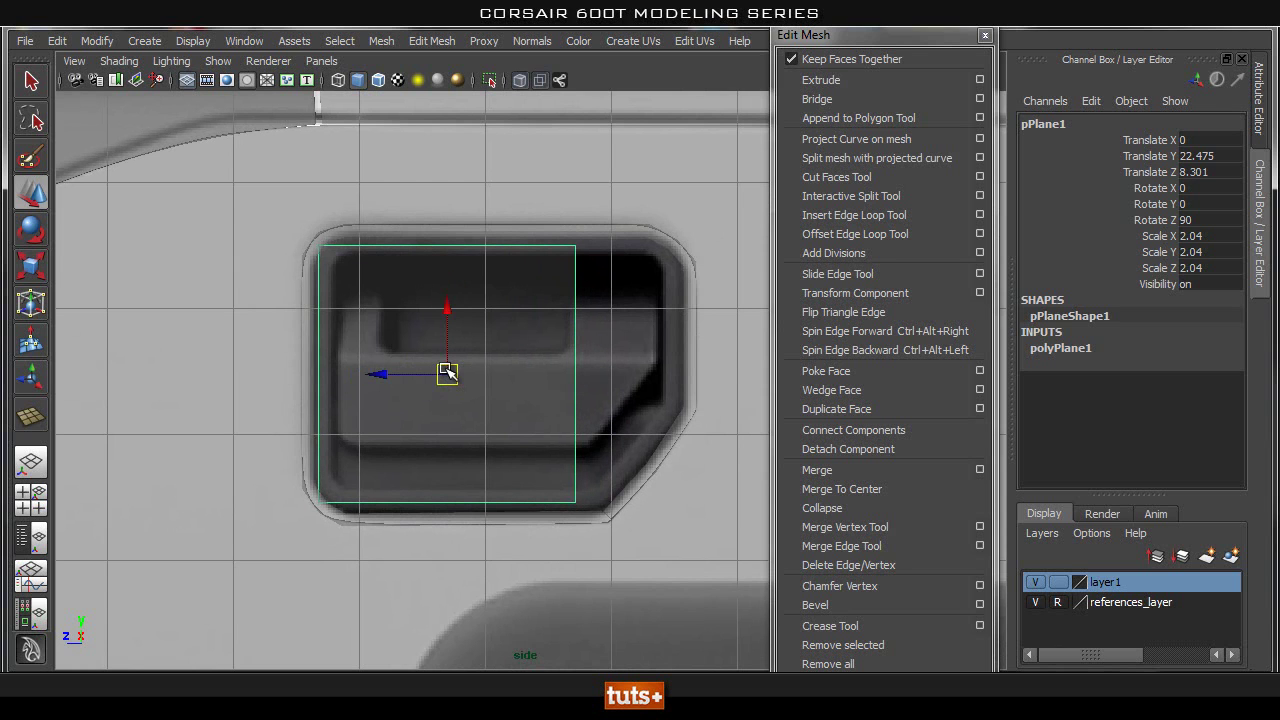
pyautogui.scroll(1, 275, 306)
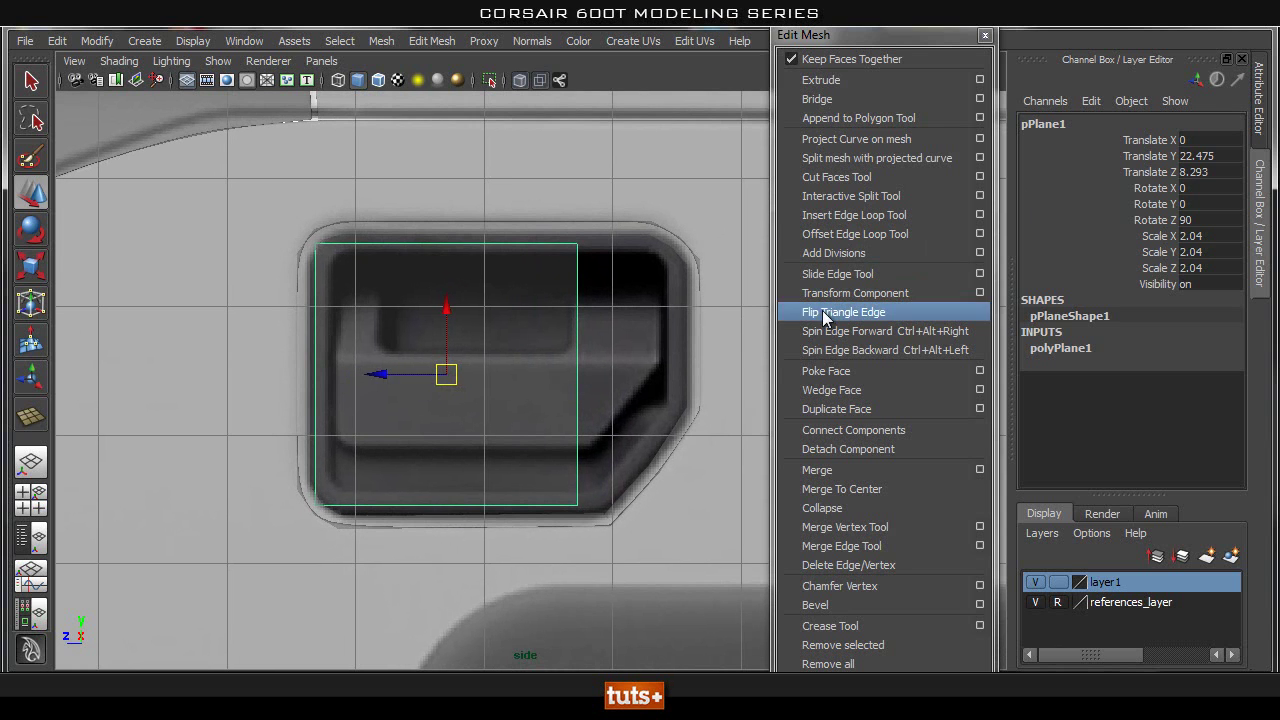
# Step: Try to insert a horizontal edge loop across the upper part of the plane
pyautogui.click(854, 214)
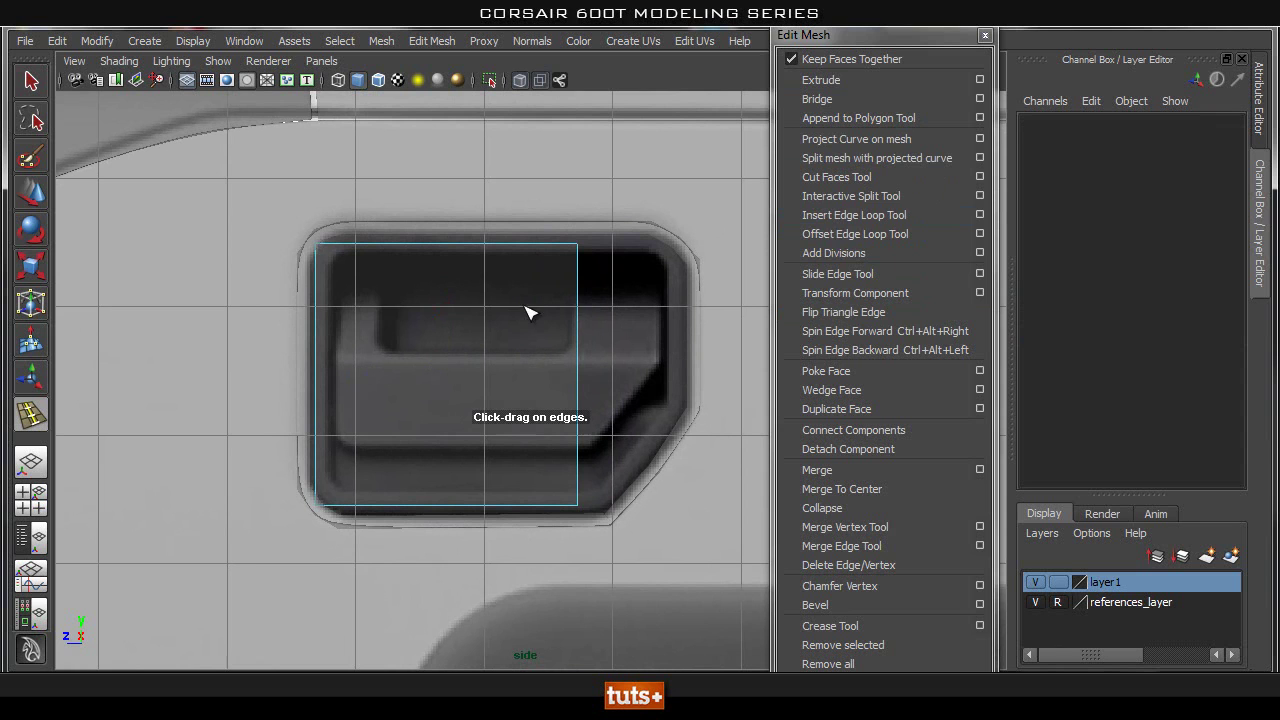
pyautogui.click(578, 305)
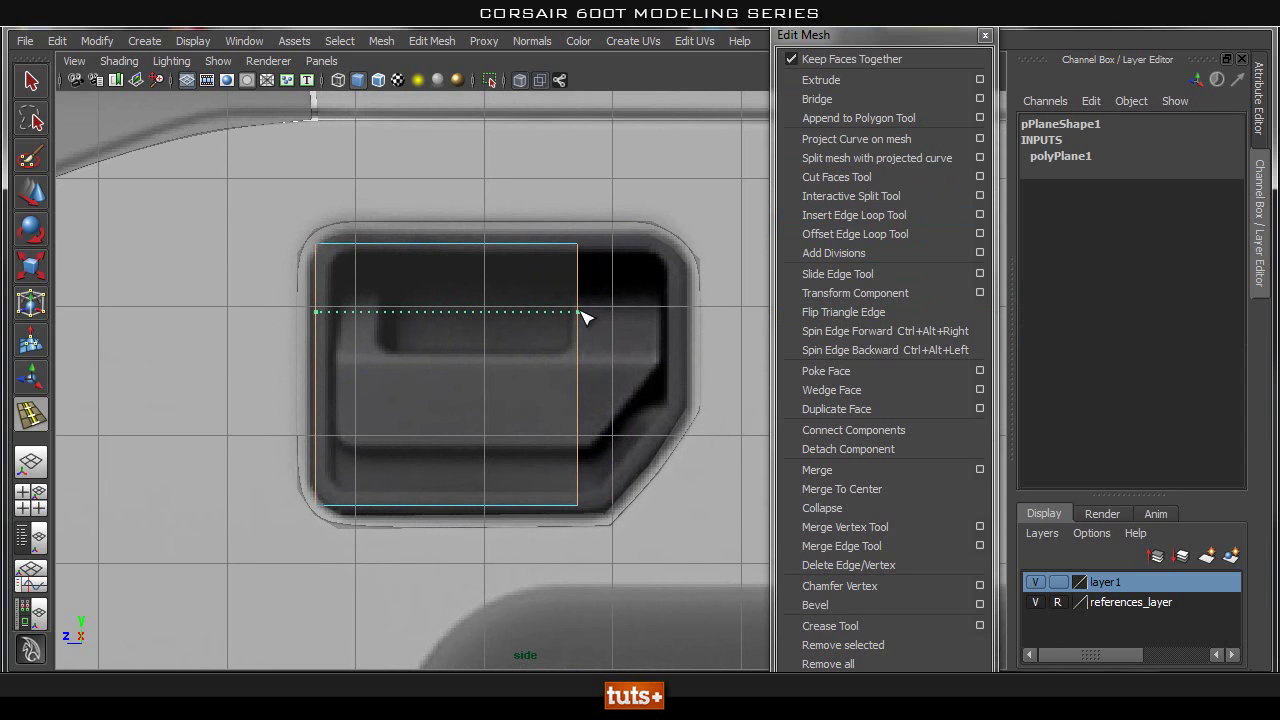
pyautogui.moveTo(580, 311); pyautogui.dragTo(582, 311)
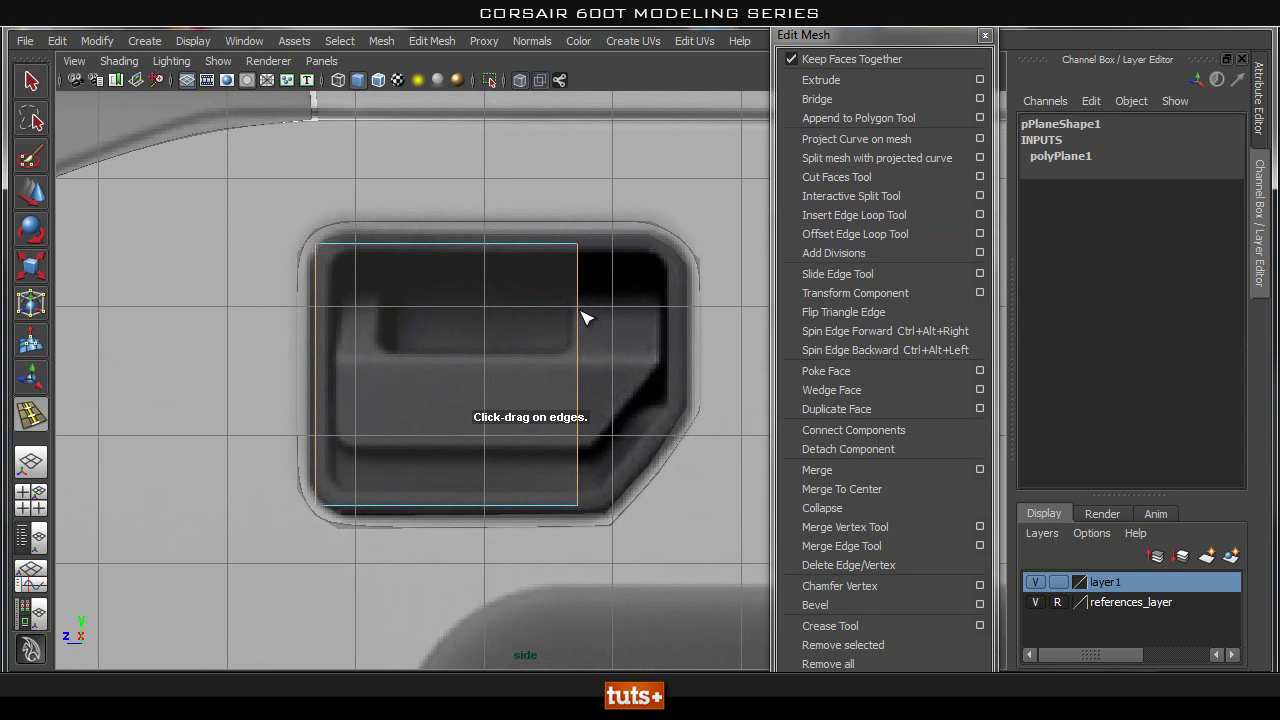
pyautogui.hotkey('ctrl', 'z')
pyautogui.press('q')
# Step: Extrude the plane's right edge outward along Z to the right side of the latch recess
pyautogui.moveTo(548, 328); pyautogui.dragTo(584, 317, button='right')
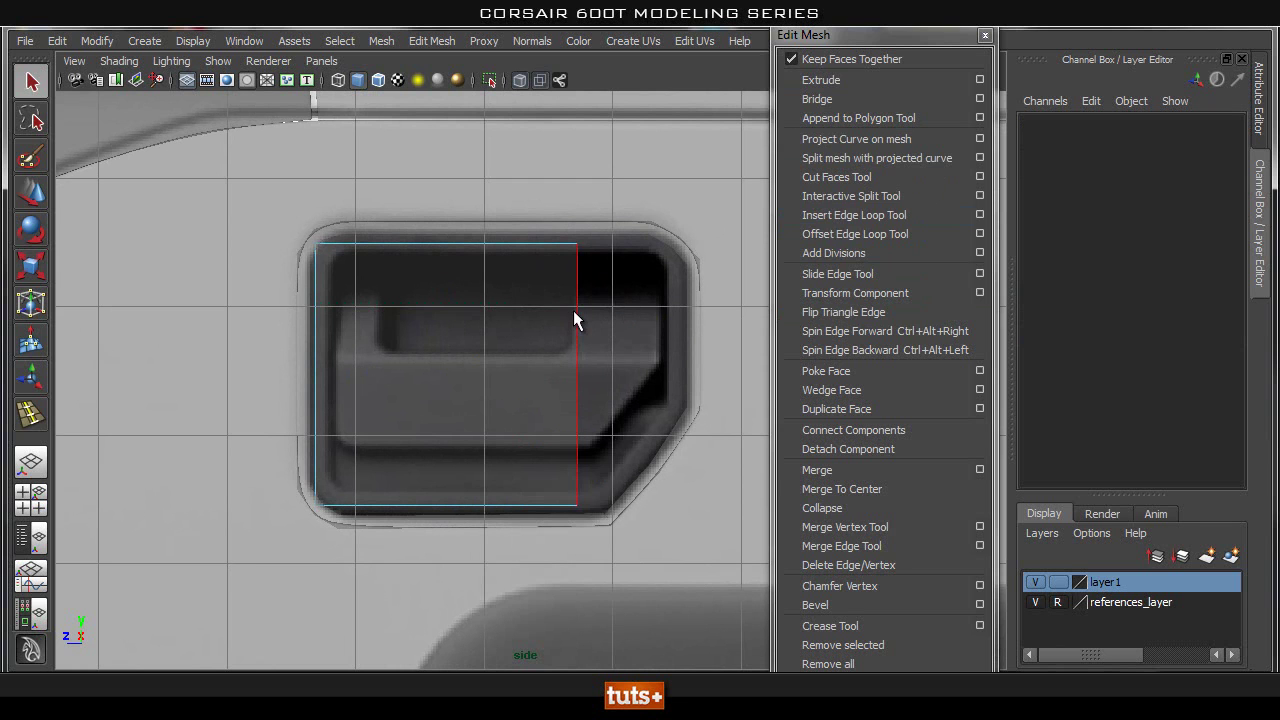
pyautogui.click(821, 79)
pyautogui.moveTo(509, 374); pyautogui.dragTo(600, 383)
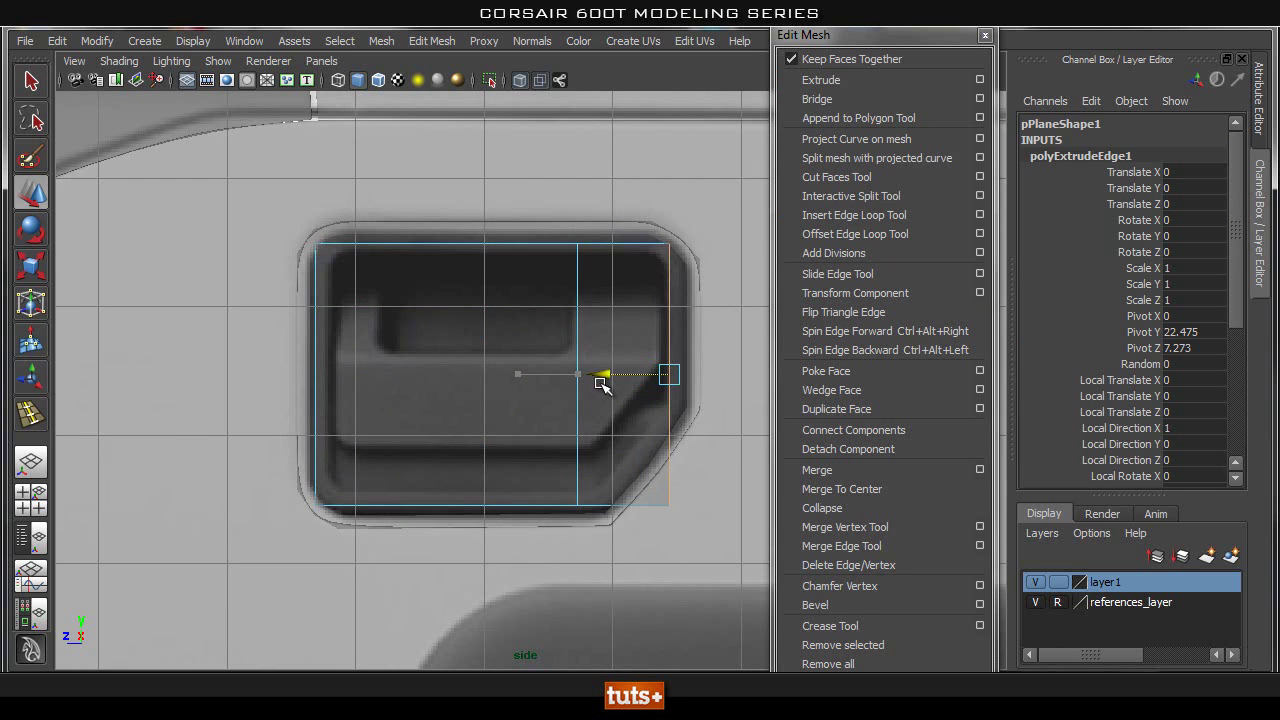
# Step: Raise the lower corner vertex of the extruded section to the upper end of the recess's slanted corner
pyautogui.moveTo(623, 354); pyautogui.dragTo(538, 356, button='right')
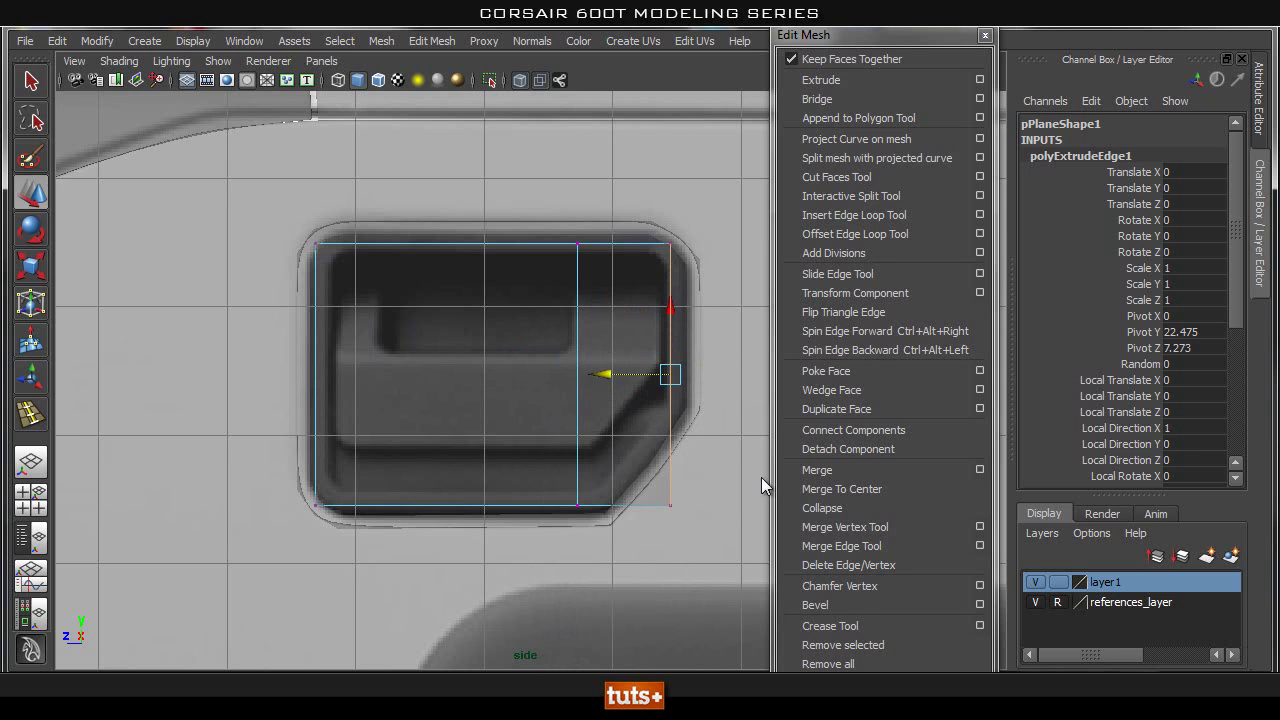
pyautogui.moveTo(641, 560); pyautogui.dragTo(640, 562)
pyautogui.moveTo(671, 506); pyautogui.dragTo(646, 486)
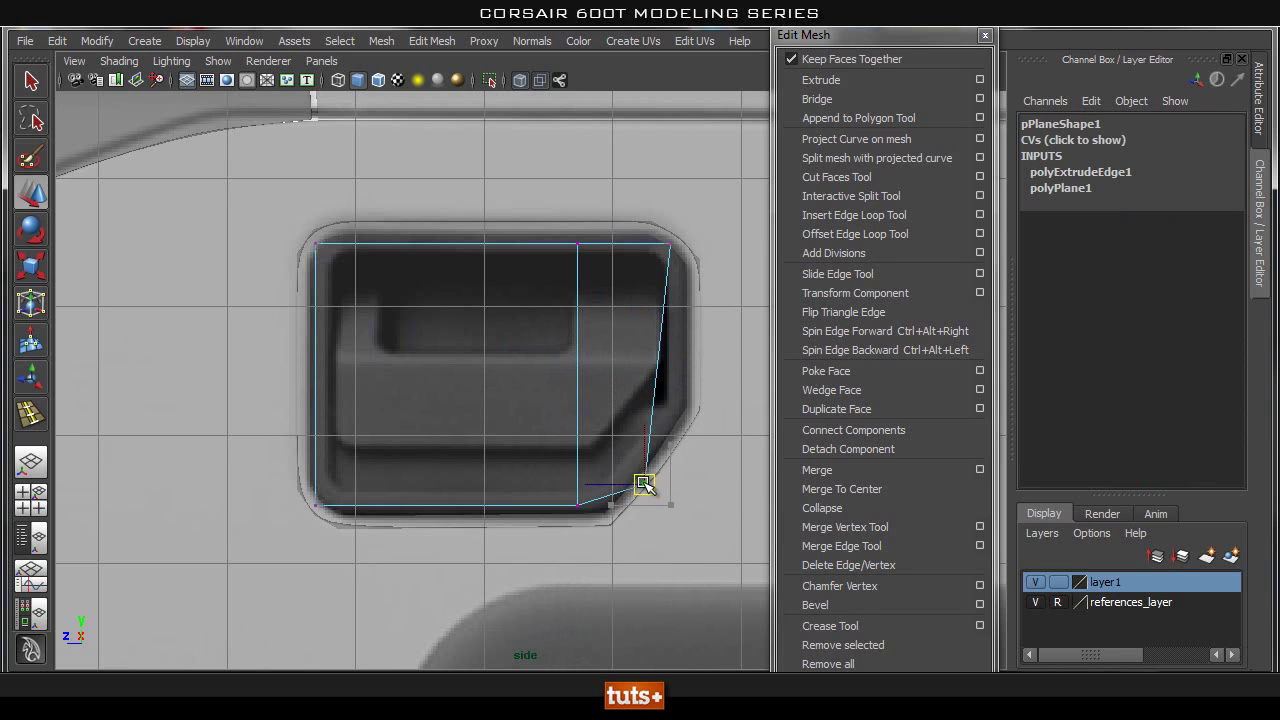
pyautogui.hotkey('ctrl', 'z')
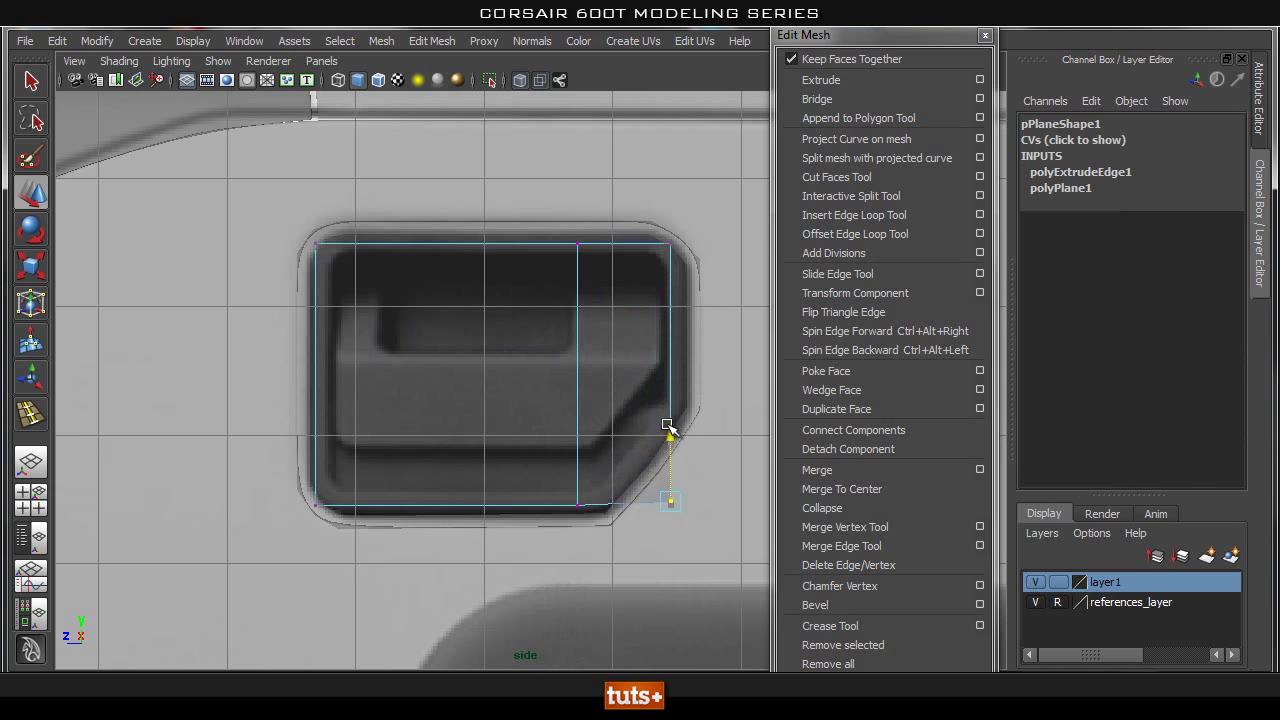
pyautogui.moveTo(679, 346); pyautogui.dragTo(679, 347)
# Step: Insert a vertical edge loop through the extruded section and raise its lower vertex toward the slanted corner
pyautogui.click(893, 213)
pyautogui.moveTo(609, 243); pyautogui.dragTo(623, 245)
pyautogui.press('q')
pyautogui.moveTo(635, 355); pyautogui.dragTo(553, 346, button='right')
pyautogui.moveTo(648, 428); pyautogui.dragTo(588, 492)
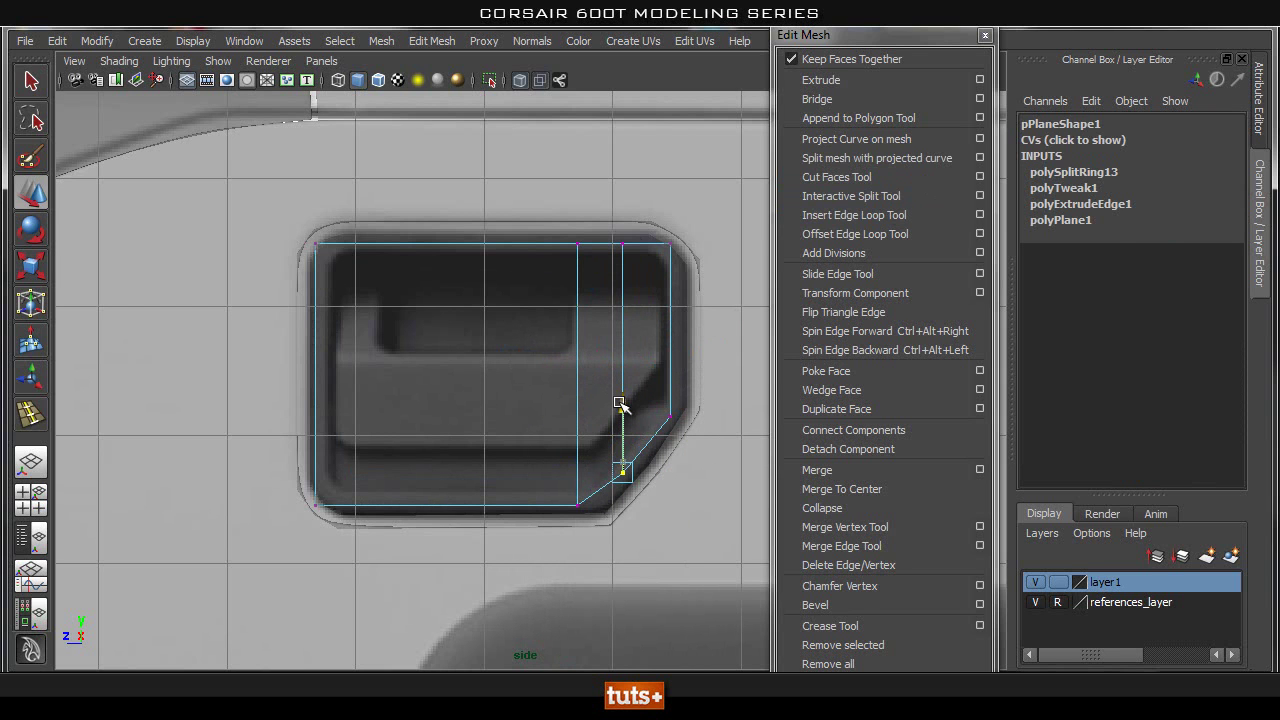
# Step: Move the plane's inner vertical edge to the lower end of the slanted corner and delete the extra edge loop
pyautogui.keyDown('alt'); pyautogui.moveTo(413, 452); pyautogui.dragTo(520, 430, button='right'); pyautogui.keyUp('alt')
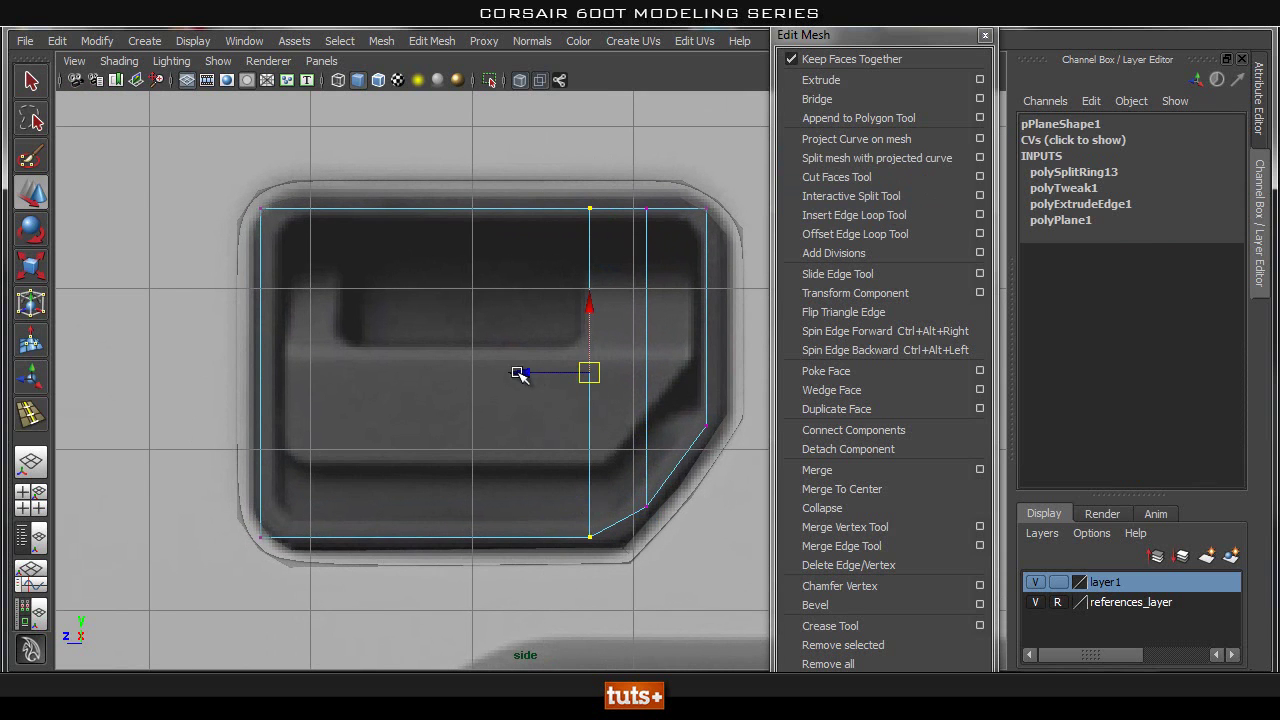
pyautogui.moveTo(646, 302); pyautogui.dragTo(642, 238, button='right')
pyautogui.click(645, 286)
pyautogui.keyDown('shift'); pyautogui.moveTo(661, 283); pyautogui.dragTo(575, 305, button='right'); pyautogui.keyUp('shift')
# Step: Show the plane and the case in perspective view with X-ray shading turned off
pyautogui.press('space')
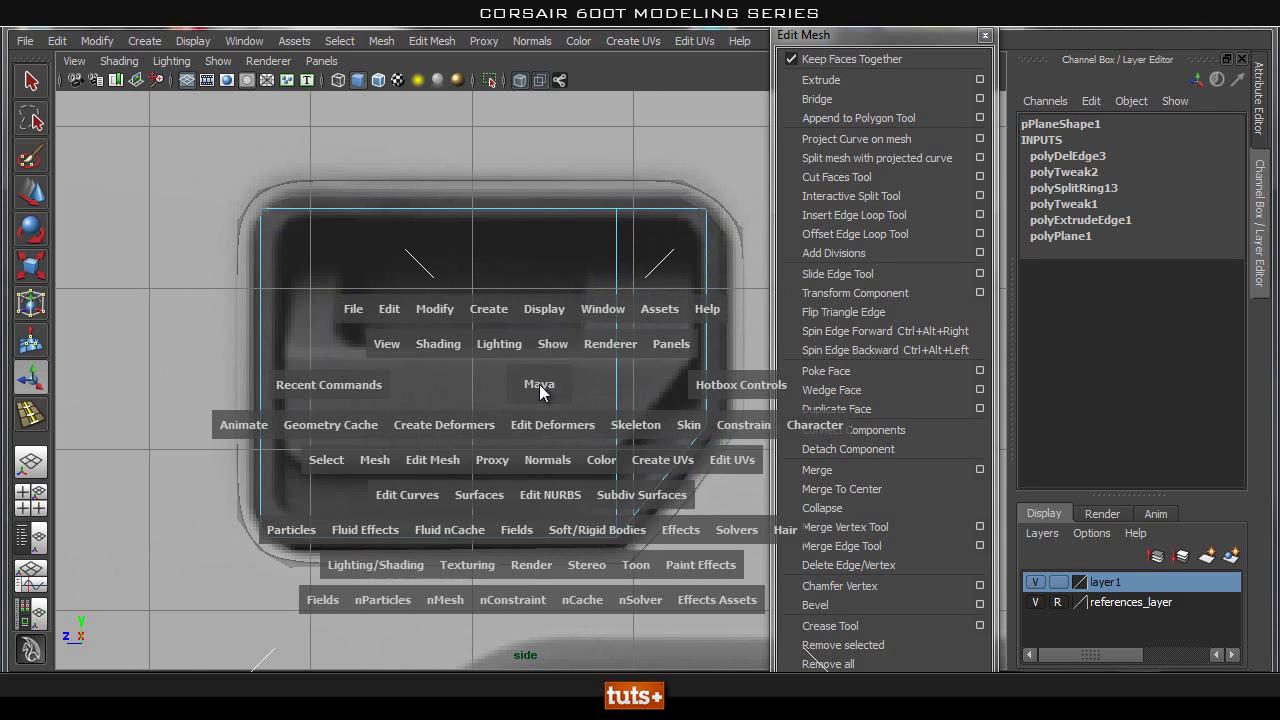
pyautogui.moveTo(540, 391); pyautogui.dragTo(542, 338)
pyautogui.keyDown('alt'); pyautogui.moveTo(690, 381); pyautogui.dragTo(480, 376); pyautogui.keyUp('alt')
pyautogui.keyDown('alt'); pyautogui.moveTo(275, 364); pyautogui.dragTo(146, 358, button='right'); pyautogui.keyUp('alt')
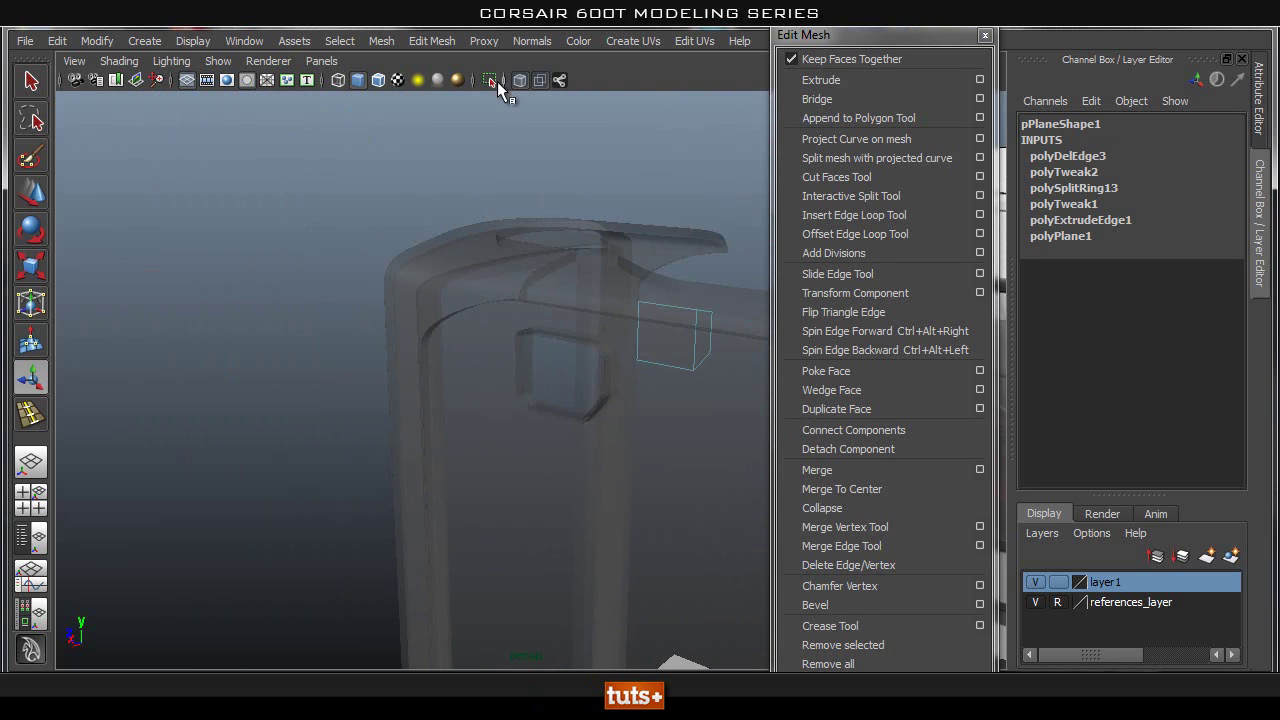
pyautogui.click(488, 79)
pyautogui.click(490, 80)
pyautogui.click(519, 80)
# Step: Move the plane along X into the latch cutout, to Translate X 5.697
pyautogui.moveTo(482, 190)
pyautogui.keyDown('alt'); pyautogui.mouseDown()
pyautogui.moveTo(681, 308)
pyautogui.moveTo(300, 296)
pyautogui.mouseUp(); pyautogui.keyUp('alt')
pyautogui.moveTo(327, 308); pyautogui.dragTo(443, 285, button='right')
pyautogui.click(355, 348)
pyautogui.click(332, 303)
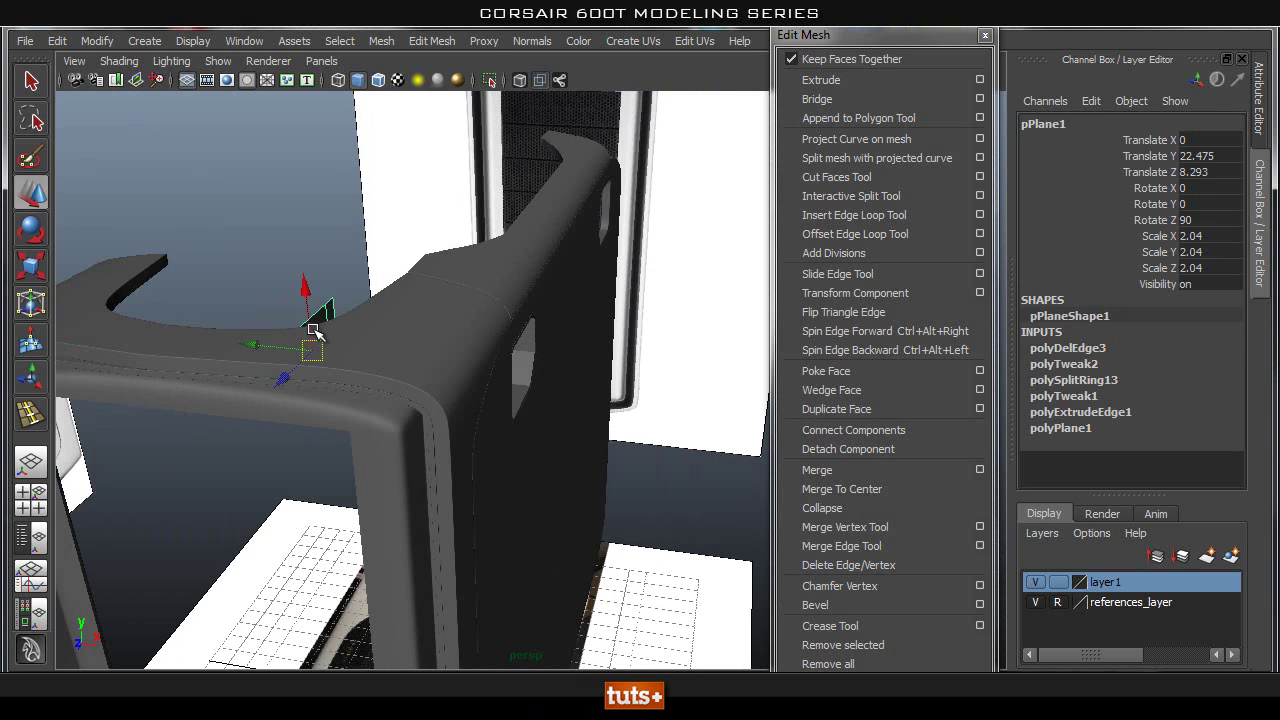
pyautogui.moveTo(446, 386); pyautogui.dragTo(447, 387)
pyautogui.keyDown('alt'); pyautogui.moveTo(400, 380); pyautogui.dragTo(574, 369); pyautogui.keyUp('alt')
pyautogui.keyDown('alt'); pyautogui.moveTo(574, 369); pyautogui.dragTo(640, 475, button='right'); pyautogui.keyUp('alt')
pyautogui.keyDown('alt'); pyautogui.moveTo(640, 475); pyautogui.dragTo(537, 395, button='middle'); pyautogui.keyUp('alt')
pyautogui.keyDown('alt'); pyautogui.moveTo(537, 395); pyautogui.dragTo(494, 306); pyautogui.keyUp('alt')
pyautogui.keyDown('alt'); pyautogui.moveTo(494, 306); pyautogui.dragTo(497, 374, button='middle'); pyautogui.keyUp('alt')
pyautogui.moveTo(509, 305); pyautogui.dragTo(754, 346)
# Step: Centre the plane in the cutout in side view at Translate Z 8.259 and turn X-ray shading on
pyautogui.press('space')
pyautogui.moveTo(599, 340); pyautogui.dragTo(695, 341)
pyautogui.keyDown('alt'); pyautogui.moveTo(382, 422); pyautogui.dragTo(351, 351, button='middle'); pyautogui.keyUp('alt')
pyautogui.keyDown('alt'); pyautogui.moveTo(351, 351); pyautogui.dragTo(498, 317, button='right'); pyautogui.keyUp('alt')
pyautogui.keyDown('alt'); pyautogui.moveTo(498, 317); pyautogui.dragTo(554, 358, button='middle'); pyautogui.keyUp('alt')
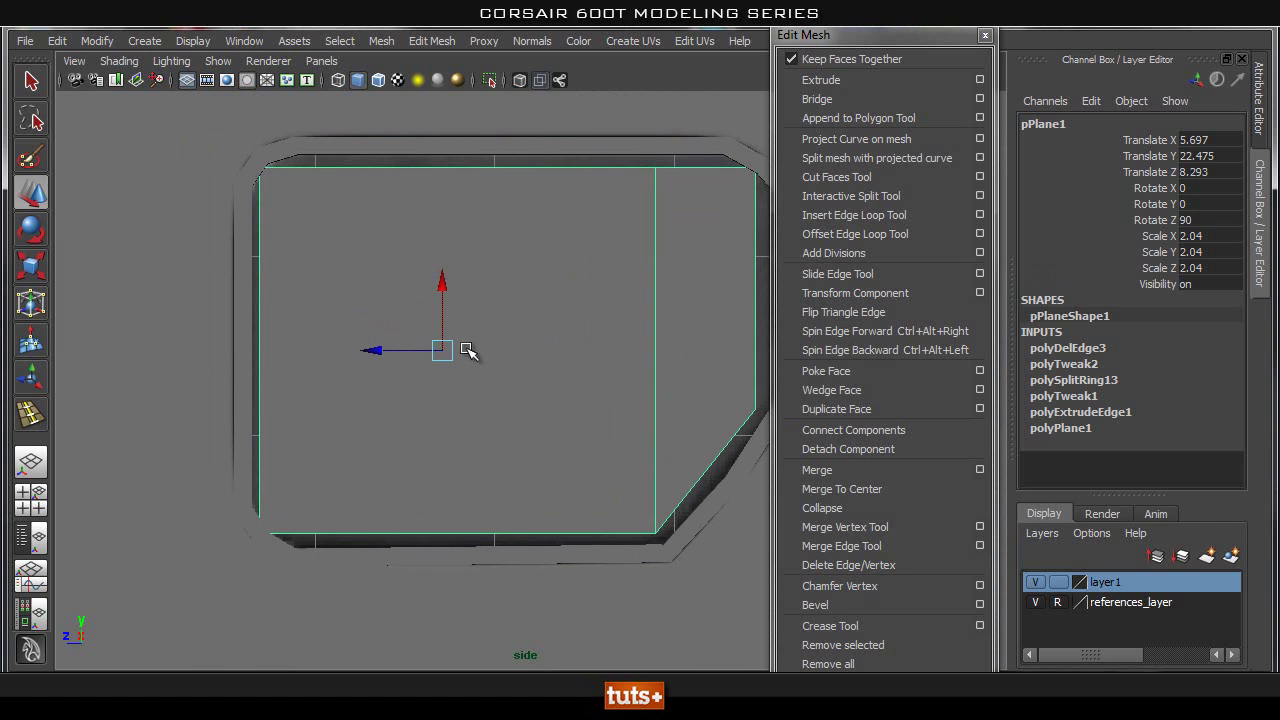
pyautogui.moveTo(378, 349); pyautogui.dragTo(385, 351)
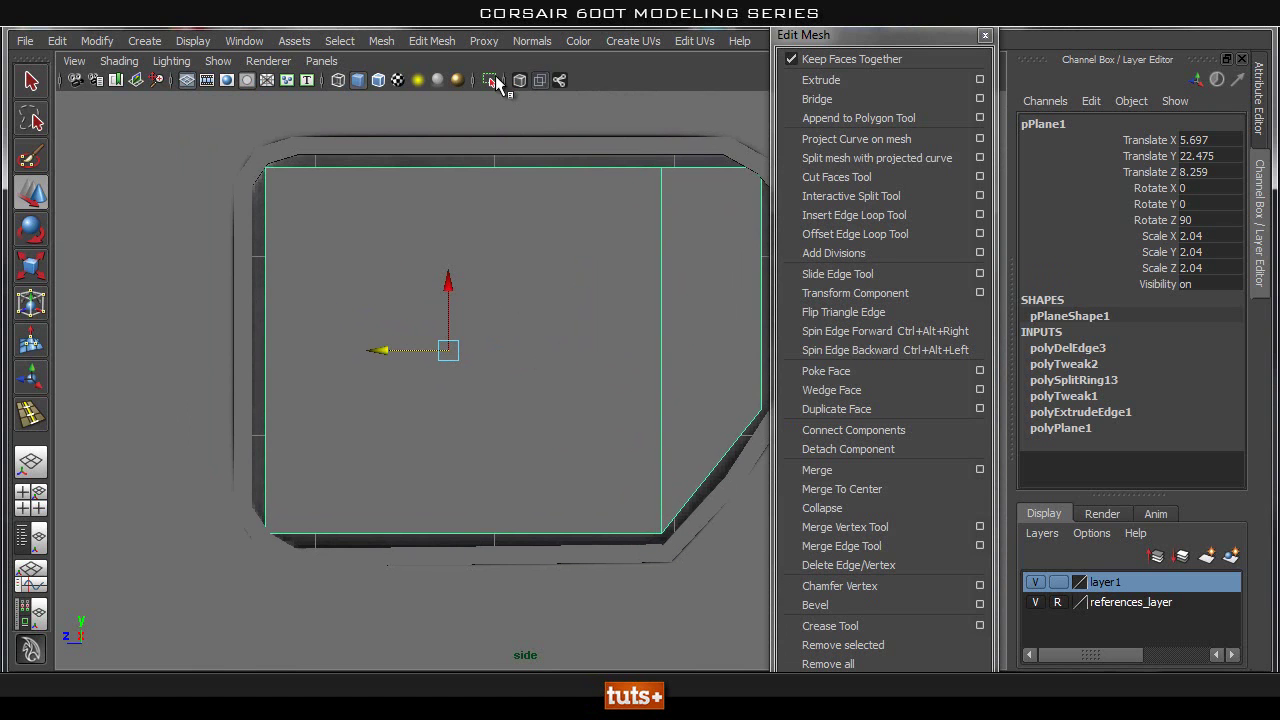
pyautogui.click(492, 80)
pyautogui.click(489, 80)
pyautogui.click(519, 81)
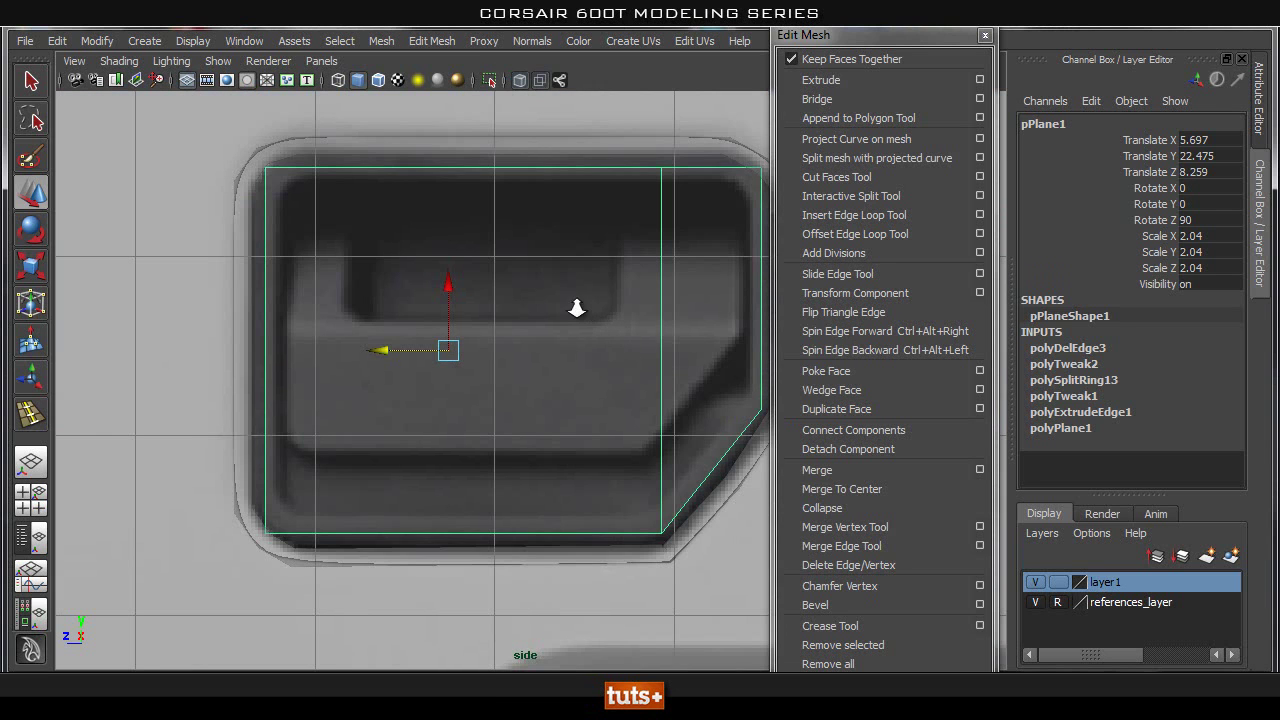
# Step: Configure the Insert Edge Loop Tool for multiple edge loops with 4 loops
pyautogui.keyDown('alt'); pyautogui.moveTo(575, 304); pyautogui.dragTo(541, 300, button='right'); pyautogui.keyUp('alt')
pyautogui.click(886, 214)
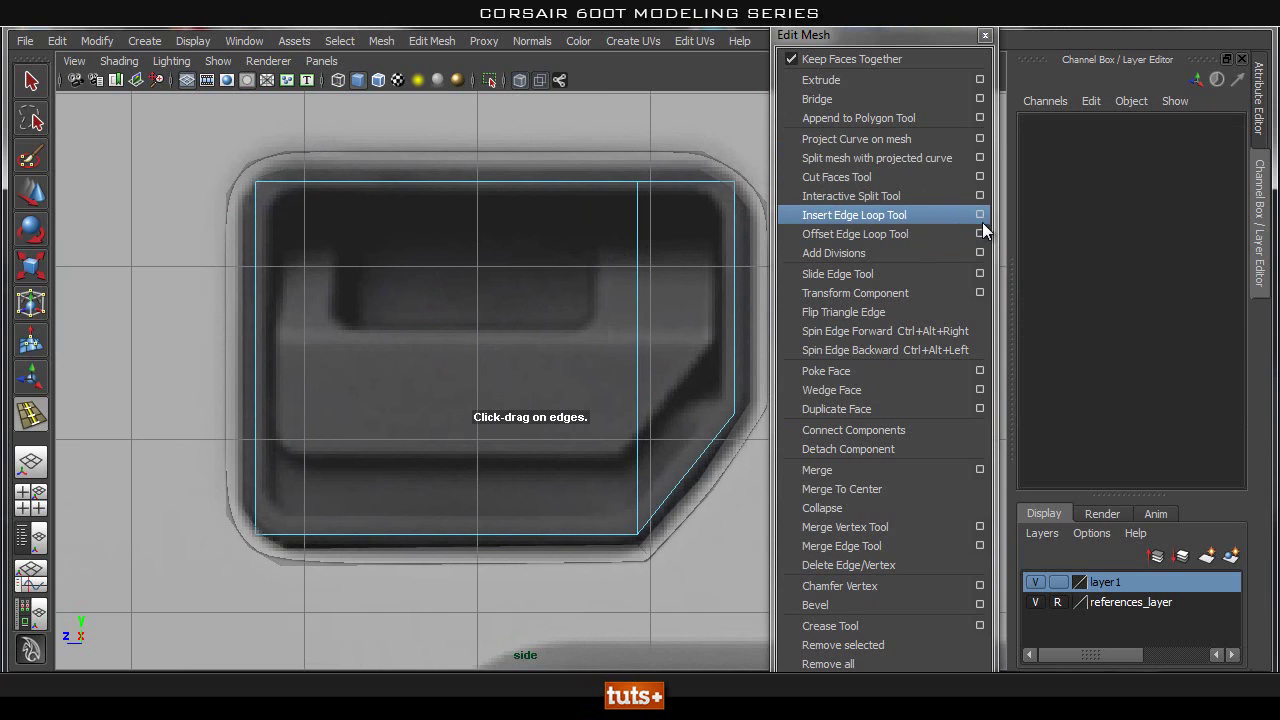
pyautogui.click(980, 215)
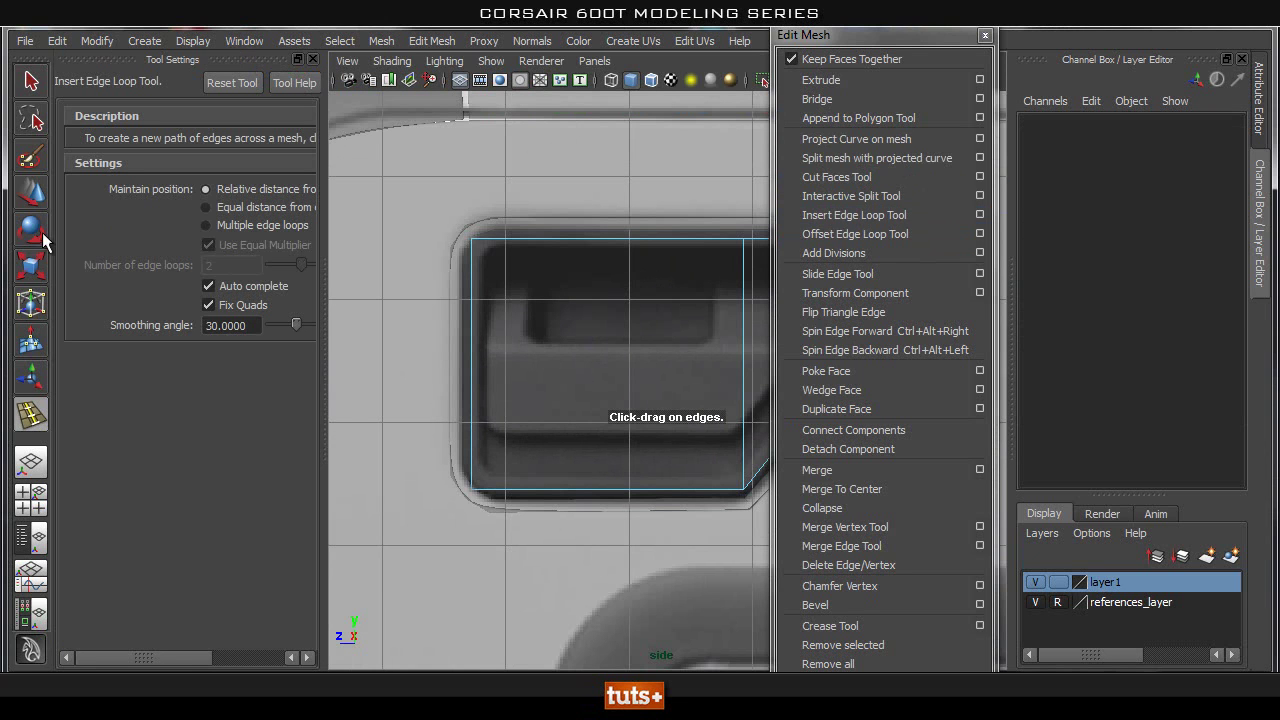
pyautogui.click(253, 222)
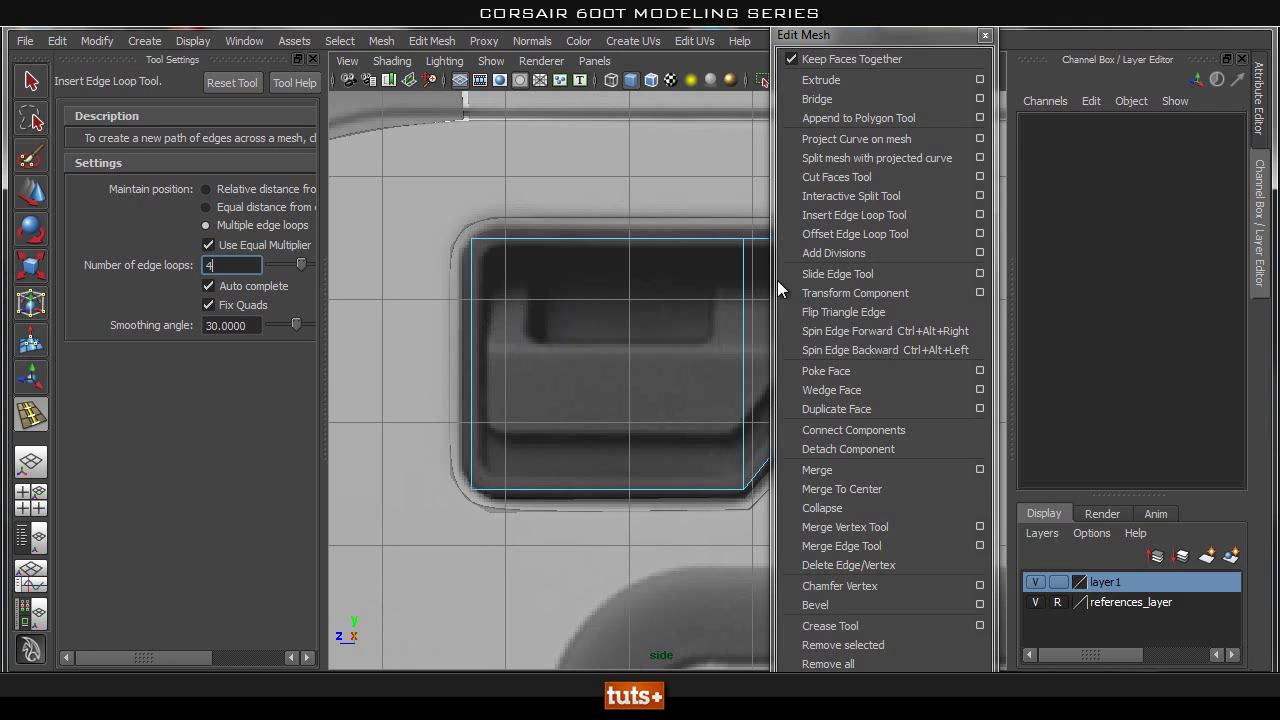
# Step: Insert four vertical and four horizontal edge loops across the latch plane and close the tool settings
pyautogui.click(621, 238)
pyautogui.keyDown('alt'); pyautogui.moveTo(594, 354); pyautogui.dragTo(562, 346, button='middle'); pyautogui.keyUp('alt')
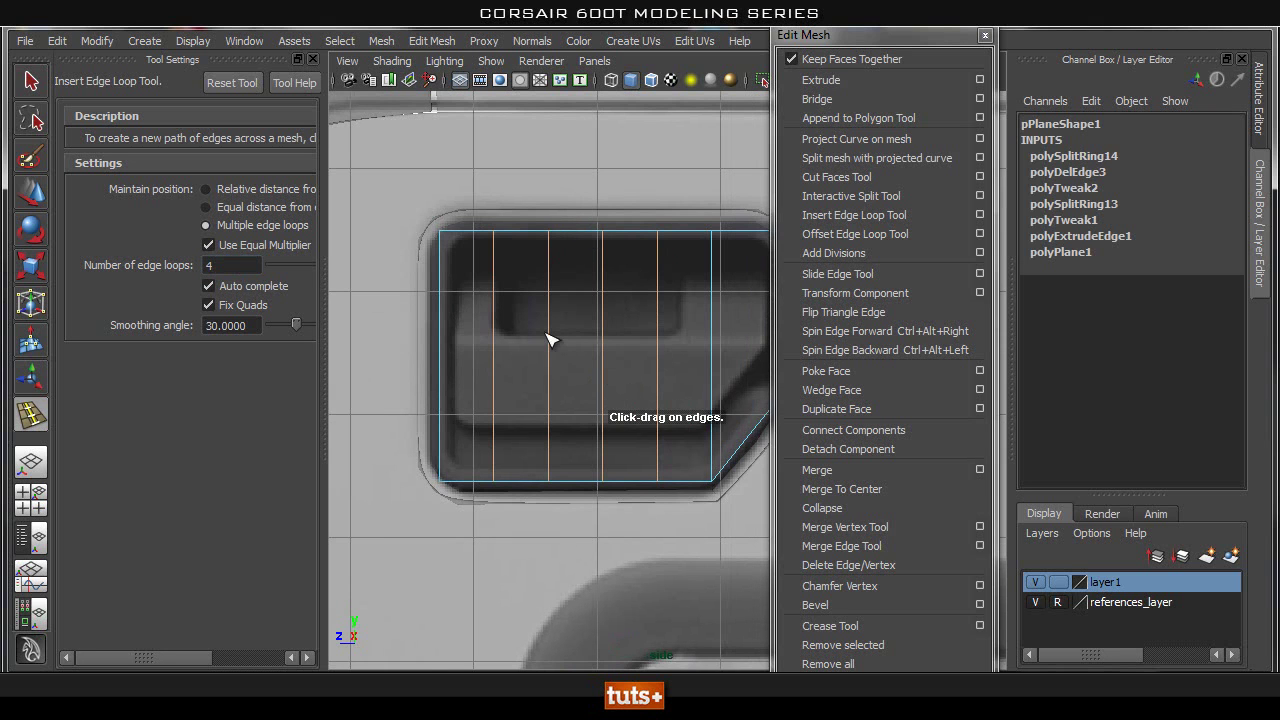
pyautogui.click(548, 331)
pyautogui.press('q')
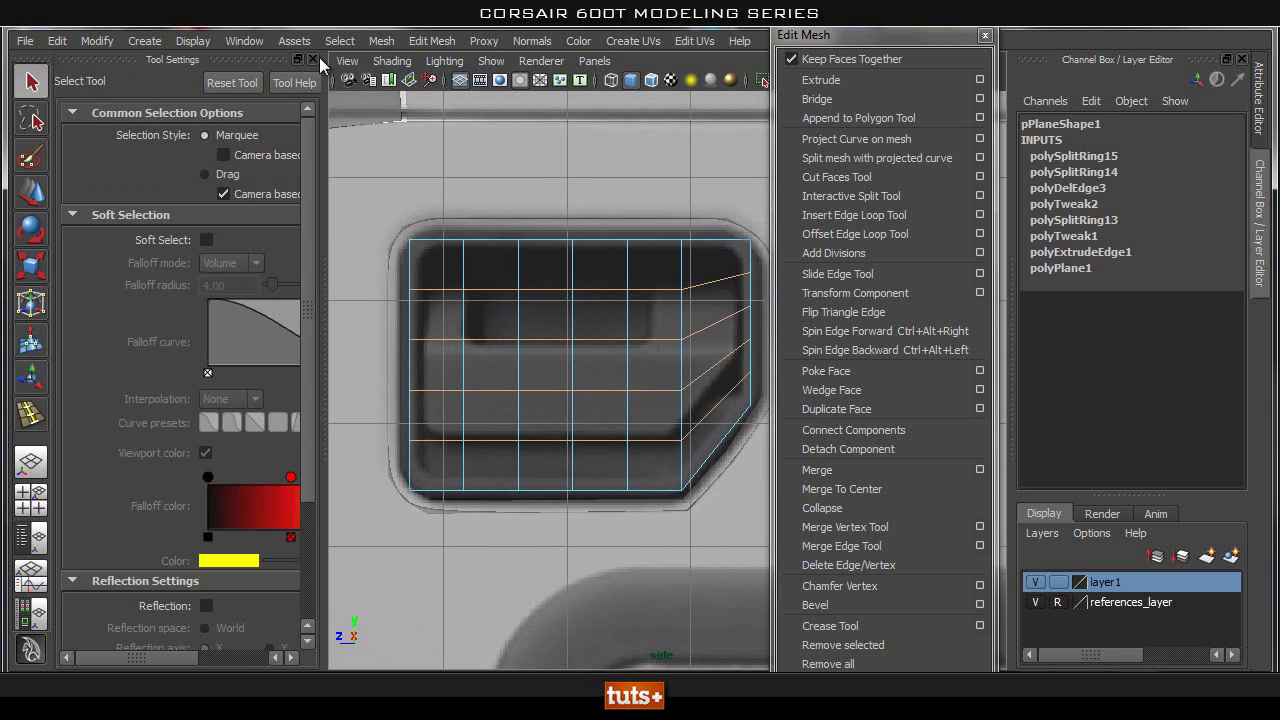
pyautogui.click(313, 59)
# Step: Move the four middle vertices of the plane's left edge outward along Z to the rim
pyautogui.keyDown('alt'); pyautogui.moveTo(481, 318); pyautogui.dragTo(512, 324, button='middle'); pyautogui.keyUp('alt')
pyautogui.moveTo(341, 254); pyautogui.dragTo(430, 231, button='right')
pyautogui.click(383, 260)
pyautogui.click(524, 82)
pyautogui.click(524, 82)
pyautogui.keyDown('alt'); pyautogui.moveTo(366, 222); pyautogui.dragTo(437, 242, button='middle'); pyautogui.keyUp('alt')
pyautogui.moveTo(332, 254); pyautogui.dragTo(241, 238, button='right')
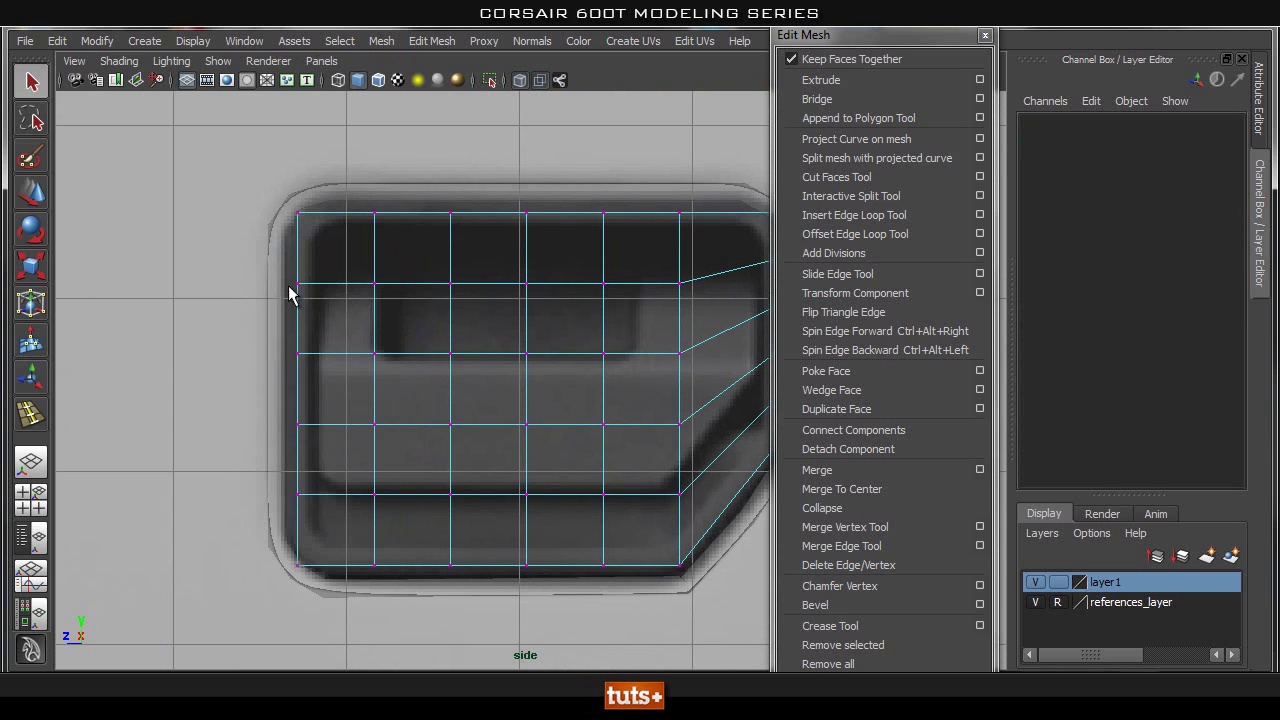
pyautogui.moveTo(324, 591); pyautogui.dragTo(309, 516)
pyautogui.press('w')
pyautogui.moveTo(231, 388); pyautogui.dragTo(218, 389)
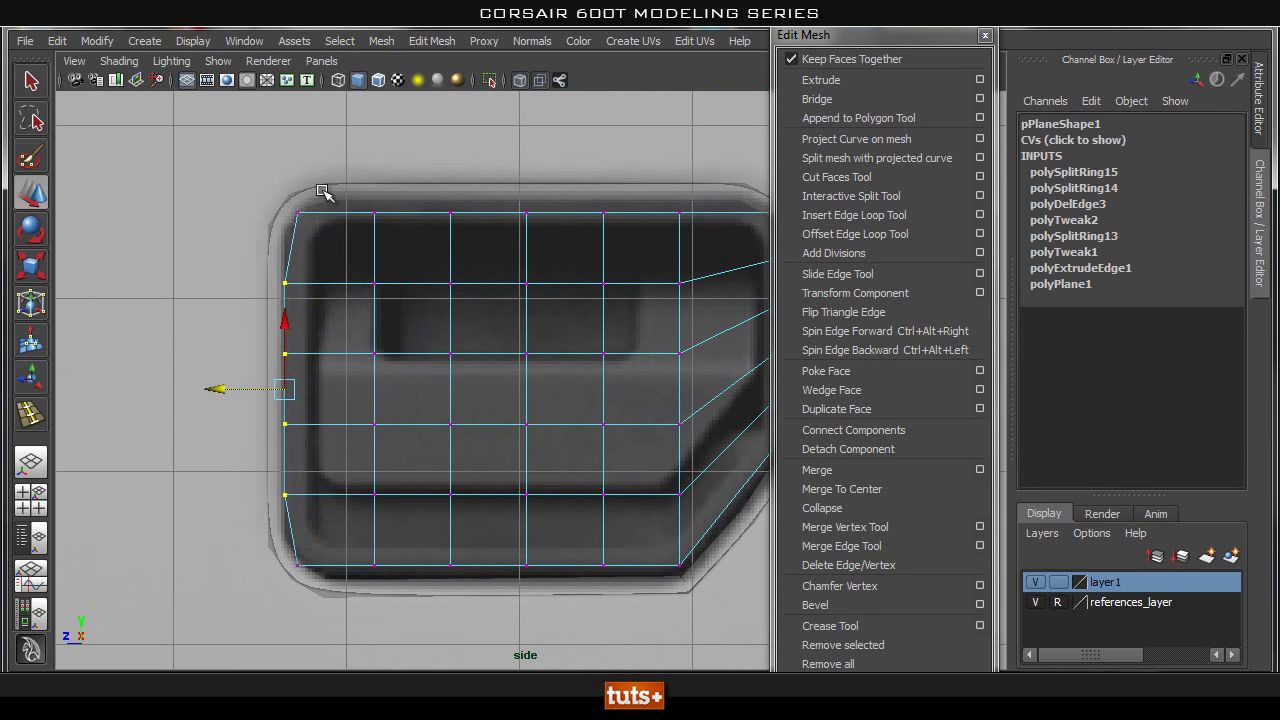
# Step: Raise the five vertices between the corners of the plane's top edge to the latch rim
pyautogui.moveTo(252, 287); pyautogui.dragTo(253, 288)
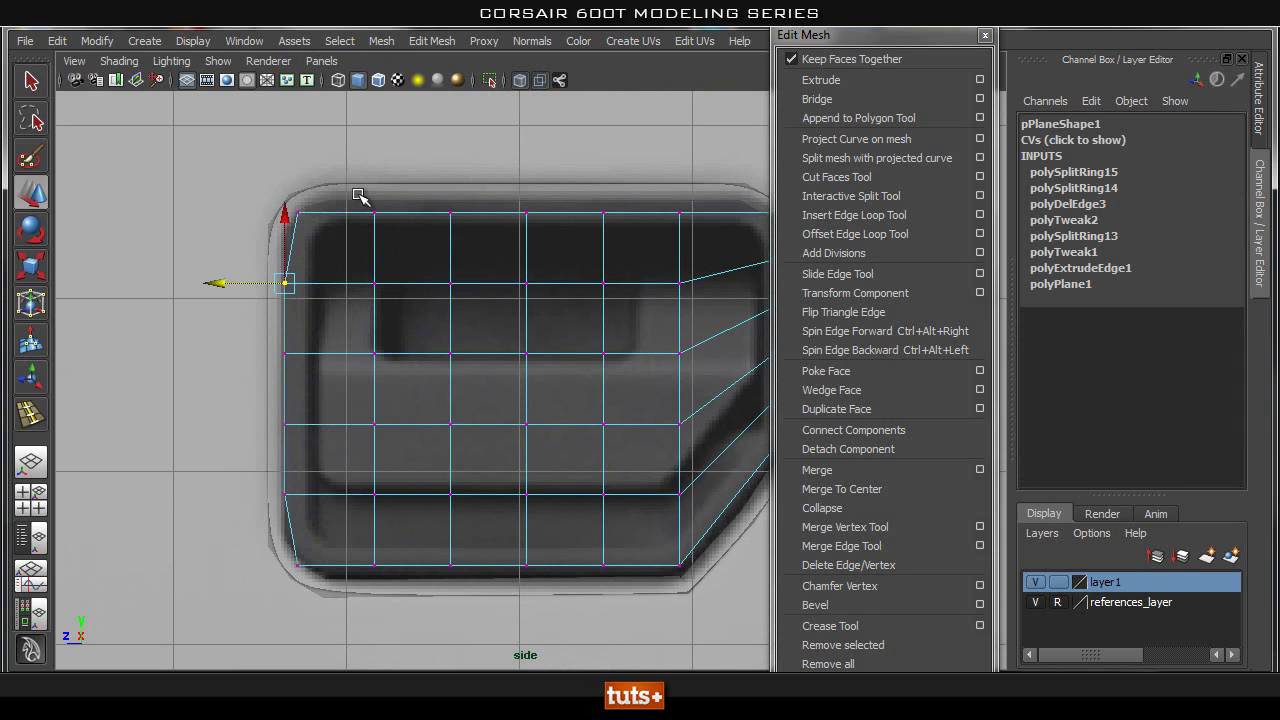
pyautogui.moveTo(729, 243); pyautogui.dragTo(730, 244)
pyautogui.keyDown('alt'); pyautogui.moveTo(680, 256); pyautogui.dragTo(618, 258, button='middle'); pyautogui.keyUp('alt')
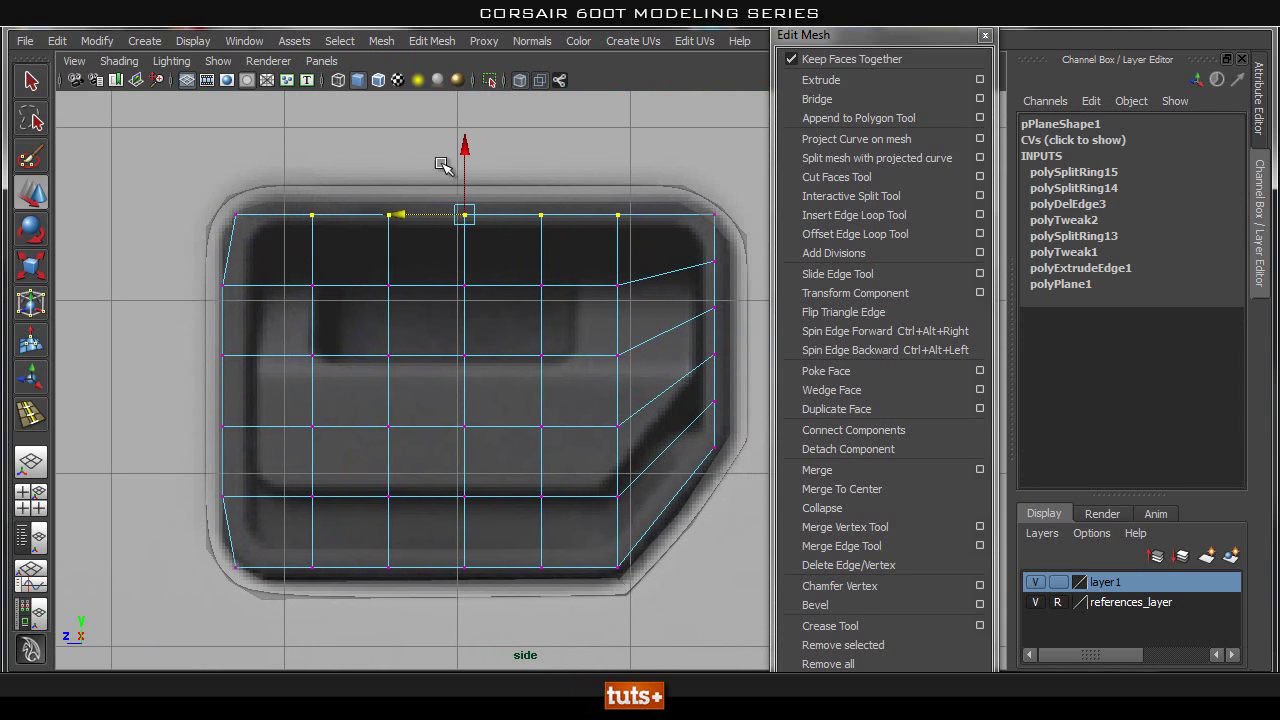
pyautogui.moveTo(467, 137); pyautogui.dragTo(471, 122)
# Step: Move the four middle vertices of the plane's right edge outward along Z to the rim
pyautogui.keyDown('alt'); pyautogui.moveTo(616, 303); pyautogui.dragTo(567, 260, button='middle'); pyautogui.keyUp('alt')
pyautogui.moveTo(636, 200); pyautogui.dragTo(695, 378)
pyautogui.moveTo(597, 287); pyautogui.dragTo(622, 288)
# Step: Shape the plane's upper-right corner by moving its two neighbouring vertices closer to the corner along the rounded rim
pyautogui.moveTo(664, 202); pyautogui.dragTo(703, 234)
pyautogui.moveTo(691, 154); pyautogui.dragTo(690, 136)
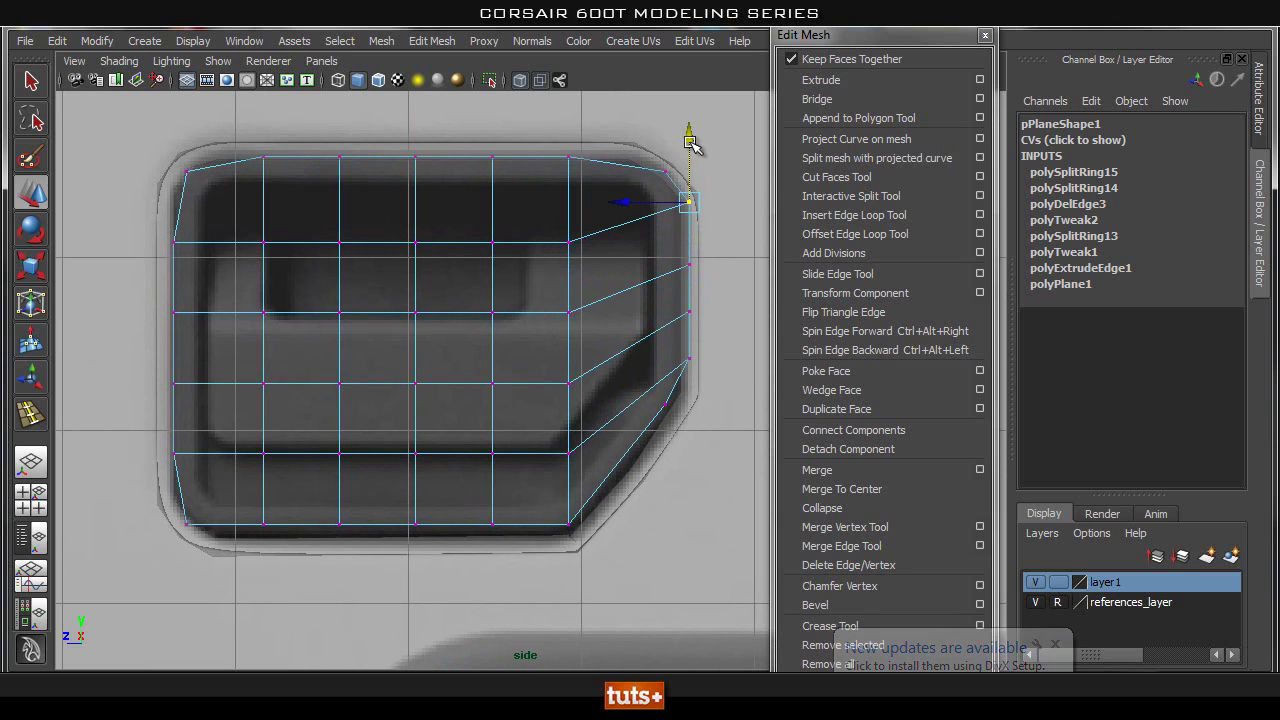
pyautogui.moveTo(548, 139); pyautogui.dragTo(581, 179)
pyautogui.moveTo(498, 154); pyautogui.dragTo(540, 156)
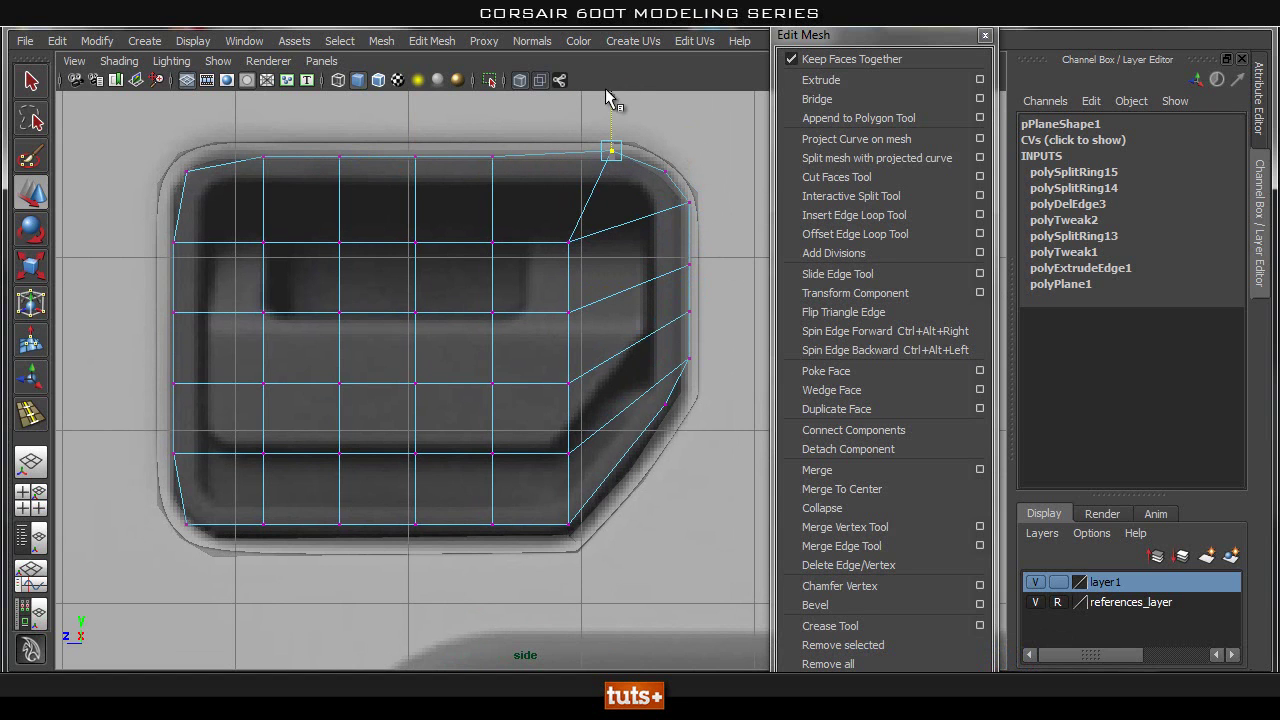
# Step: Move the six vertices of the plane's bottom edge down to the rim
pyautogui.scroll(1, 497, 348)
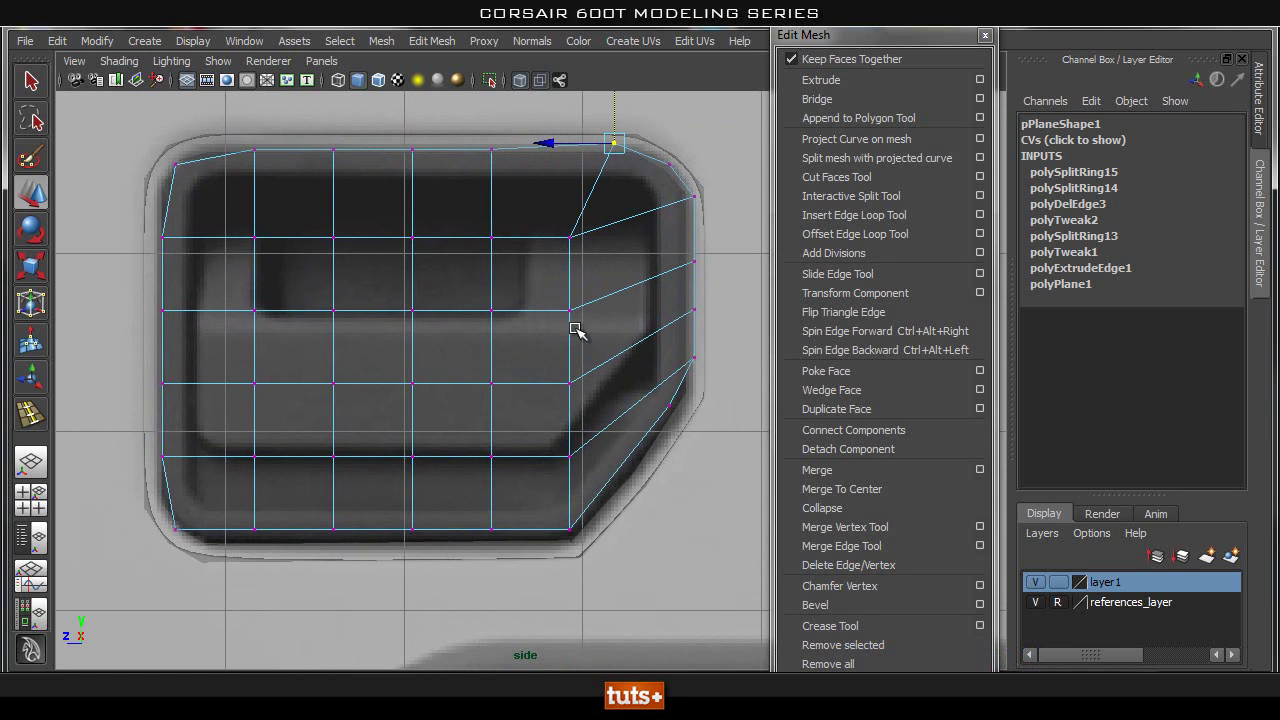
pyautogui.keyDown('alt'); pyautogui.moveTo(577, 326); pyautogui.dragTo(570, 274, button='middle'); pyautogui.keyUp('alt')
pyautogui.keyDown('alt'); pyautogui.moveTo(656, 296); pyautogui.dragTo(616, 271, button='middle'); pyautogui.keyUp('alt')
pyautogui.moveTo(649, 360); pyautogui.dragTo(595, 308)
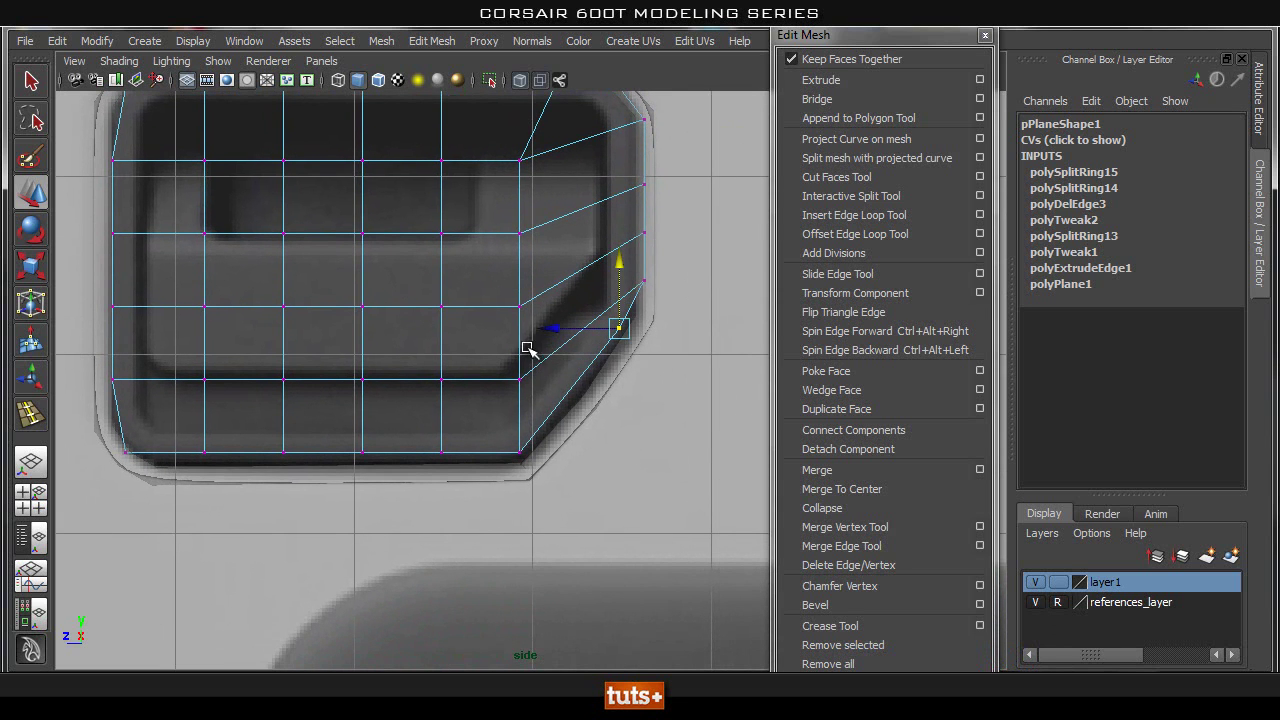
pyautogui.keyDown('shift'); pyautogui.click(524, 447); pyautogui.keyUp('shift')
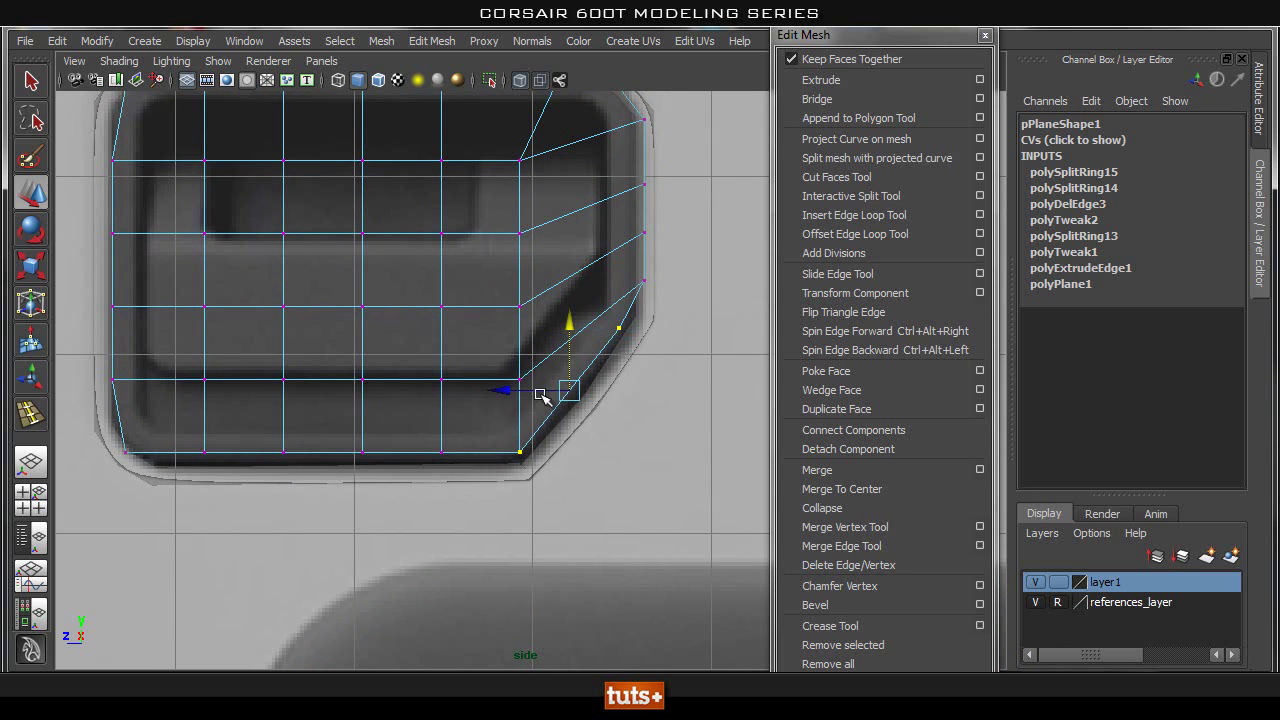
pyautogui.moveTo(546, 420); pyautogui.dragTo(98, 487)
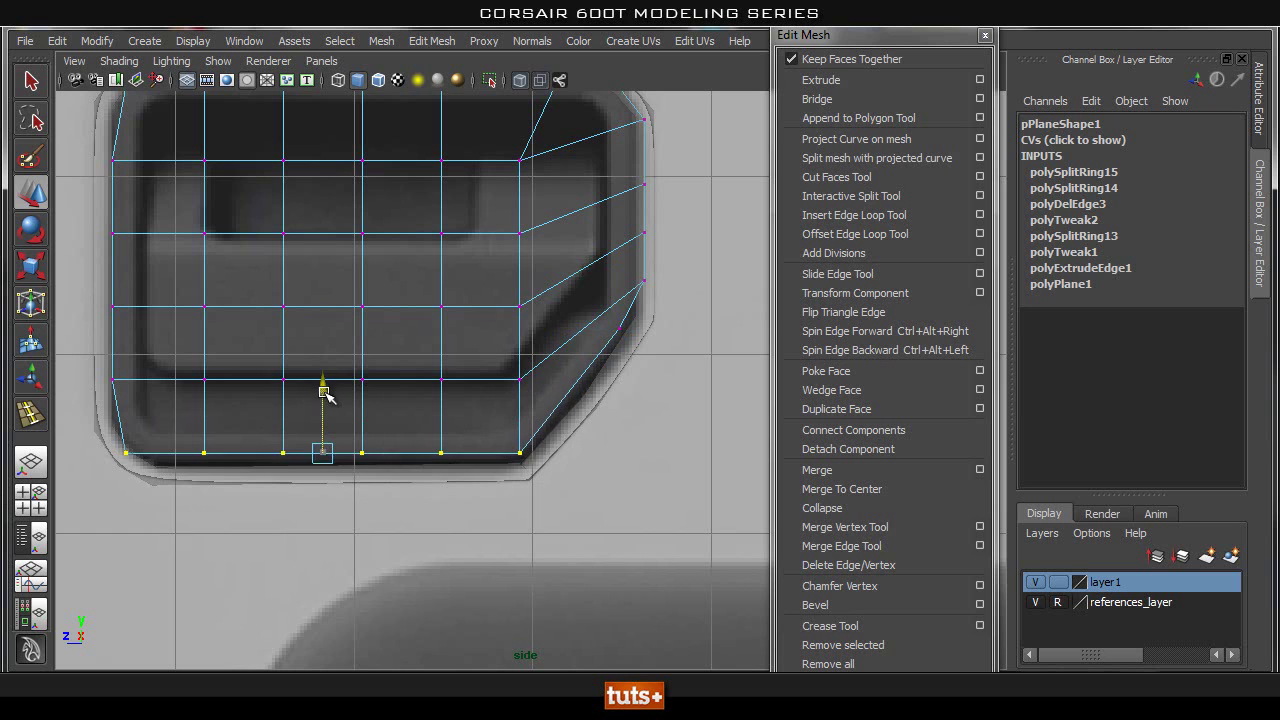
pyautogui.moveTo(327, 389); pyautogui.dragTo(328, 410)
# Step: Raise the plane's bottom-left corner vertex slightly to follow the rounded rim
pyautogui.keyDown('alt'); pyautogui.moveTo(262, 409); pyautogui.dragTo(458, 384, button='middle'); pyautogui.keyUp('alt')
pyautogui.moveTo(248, 473); pyautogui.dragTo(307, 456)
pyautogui.click(316, 376)
pyautogui.moveTo(318, 383); pyautogui.dragTo(317, 378)
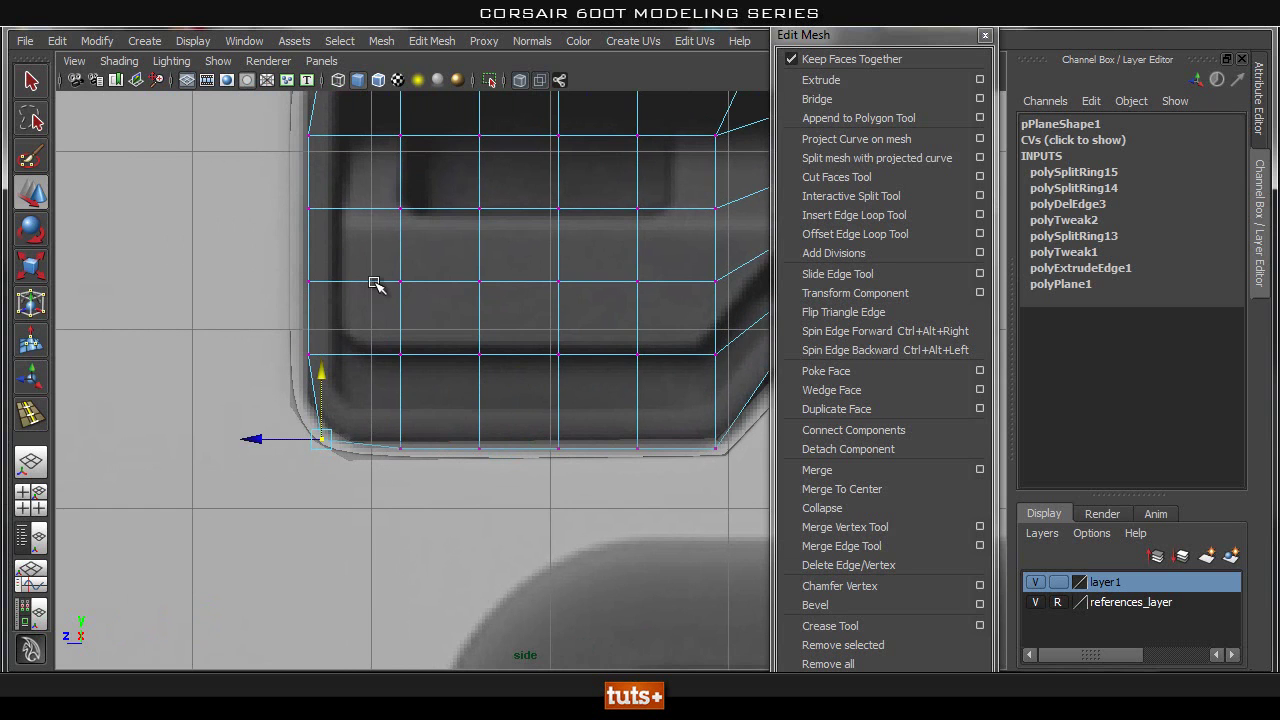
# Step: Move the middle vertices of the plane's left edge slightly farther outward along Z
pyautogui.keyDown('alt'); pyautogui.moveTo(336, 323); pyautogui.dragTo(357, 367, button='middle'); pyautogui.keyUp('alt')
pyautogui.moveTo(277, 154); pyautogui.dragTo(377, 407)
pyautogui.moveTo(272, 289); pyautogui.dragTo(261, 289)
# Step: Shape the plane's upper-left corner by moving its two neighbouring vertices closer to the corner along the rounded rim
pyautogui.keyDown('alt'); pyautogui.moveTo(321, 147); pyautogui.dragTo(358, 288, button='middle'); pyautogui.keyUp('alt')
pyautogui.moveTo(319, 258); pyautogui.dragTo(354, 219)
pyautogui.moveTo(374, 278); pyautogui.dragTo(299, 305)
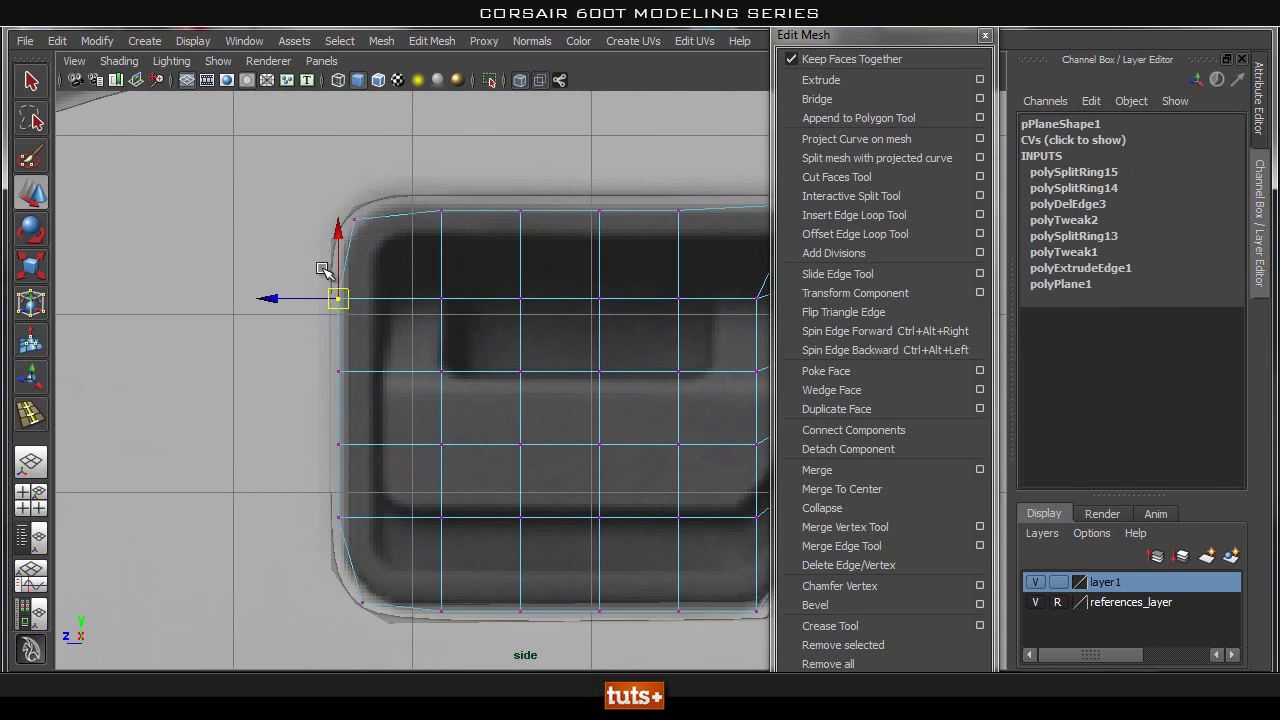
pyautogui.moveTo(337, 227); pyautogui.dragTo(337, 187)
pyautogui.moveTo(356, 248); pyautogui.dragTo(351, 207)
pyautogui.moveTo(409, 150); pyautogui.dragTo(409, 145)
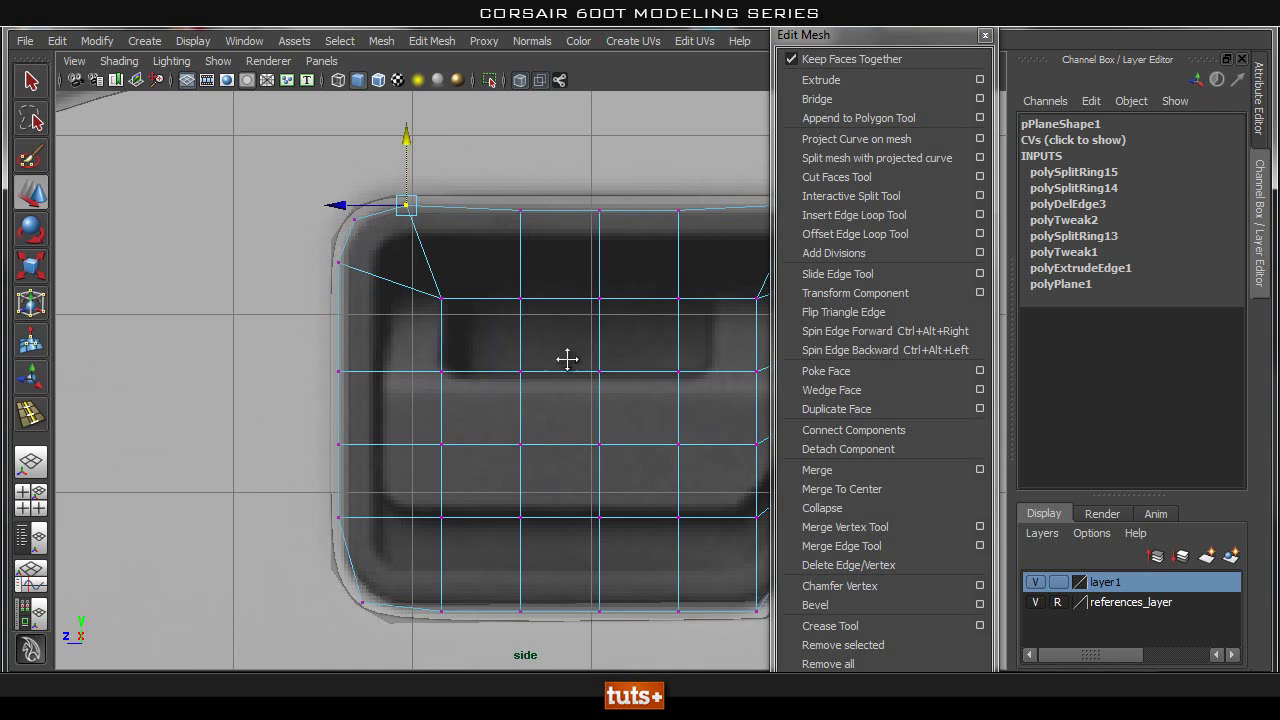
# Step: Move the vertices at the ends of the plane's slanted lower-right edge outward to the rim
pyautogui.keyDown('alt'); pyautogui.moveTo(590, 376); pyautogui.dragTo(392, 326, button='middle'); pyautogui.keyUp('alt')
pyautogui.keyDown('alt'); pyautogui.moveTo(565, 392); pyautogui.dragTo(510, 305, button='middle'); pyautogui.keyUp('alt')
pyautogui.click(581, 328)
pyautogui.click(661, 322)
pyautogui.click(575, 331)
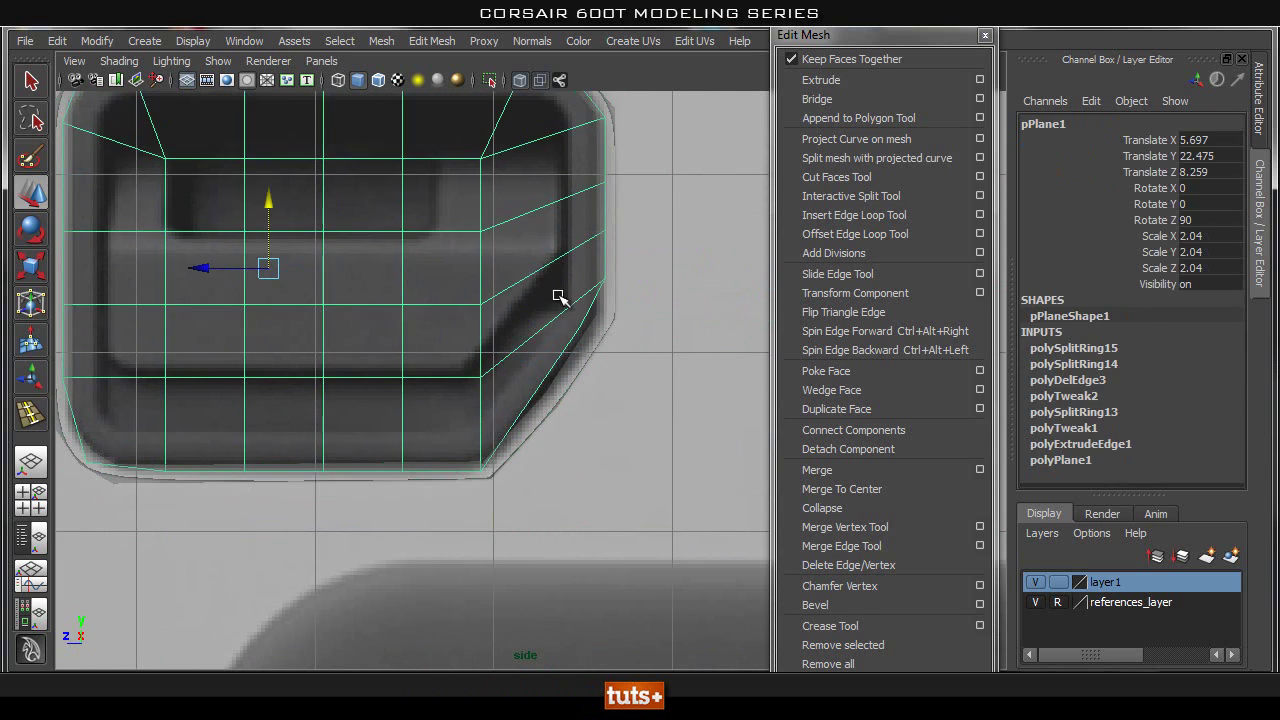
pyautogui.moveTo(537, 316); pyautogui.dragTo(518, 316, button='right')
pyautogui.moveTo(551, 318); pyautogui.dragTo(608, 326)
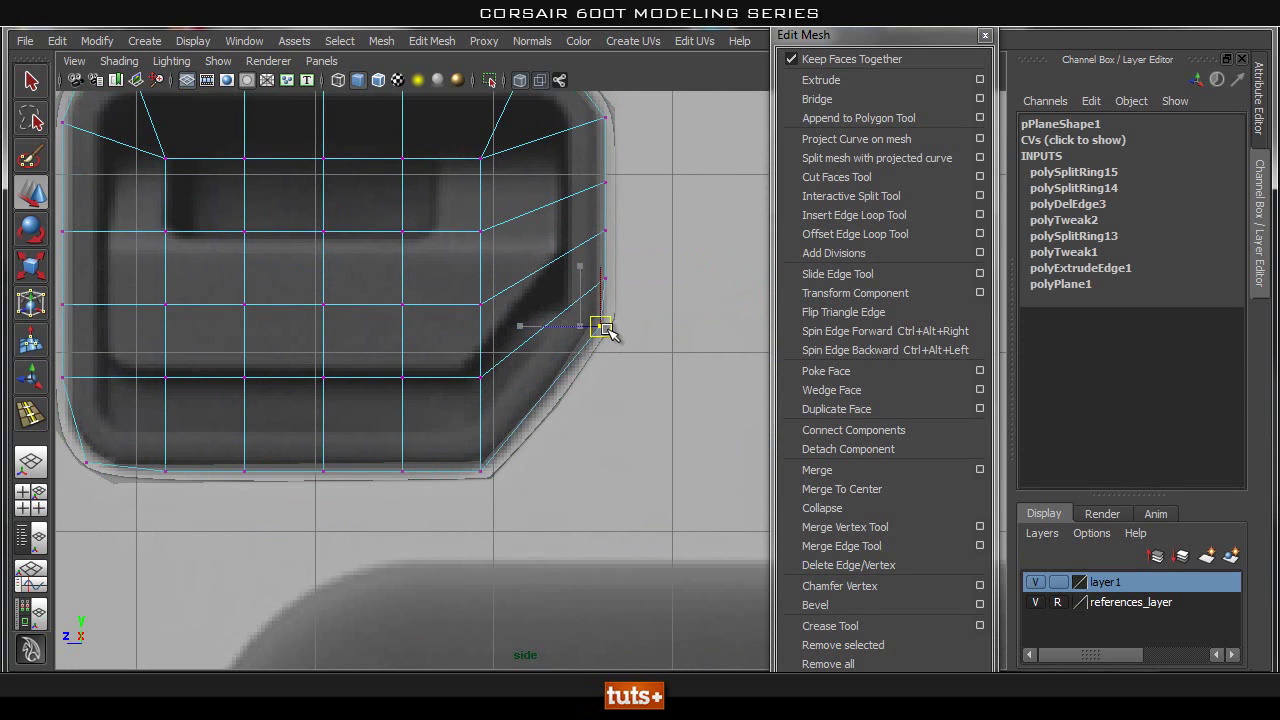
pyautogui.moveTo(473, 444); pyautogui.dragTo(436, 476)
# Step: Switch to the perspective view, turn X-ray shading off and check the plane inside the cutout
pyautogui.press('space')
pyautogui.moveTo(443, 410); pyautogui.dragTo(449, 364)
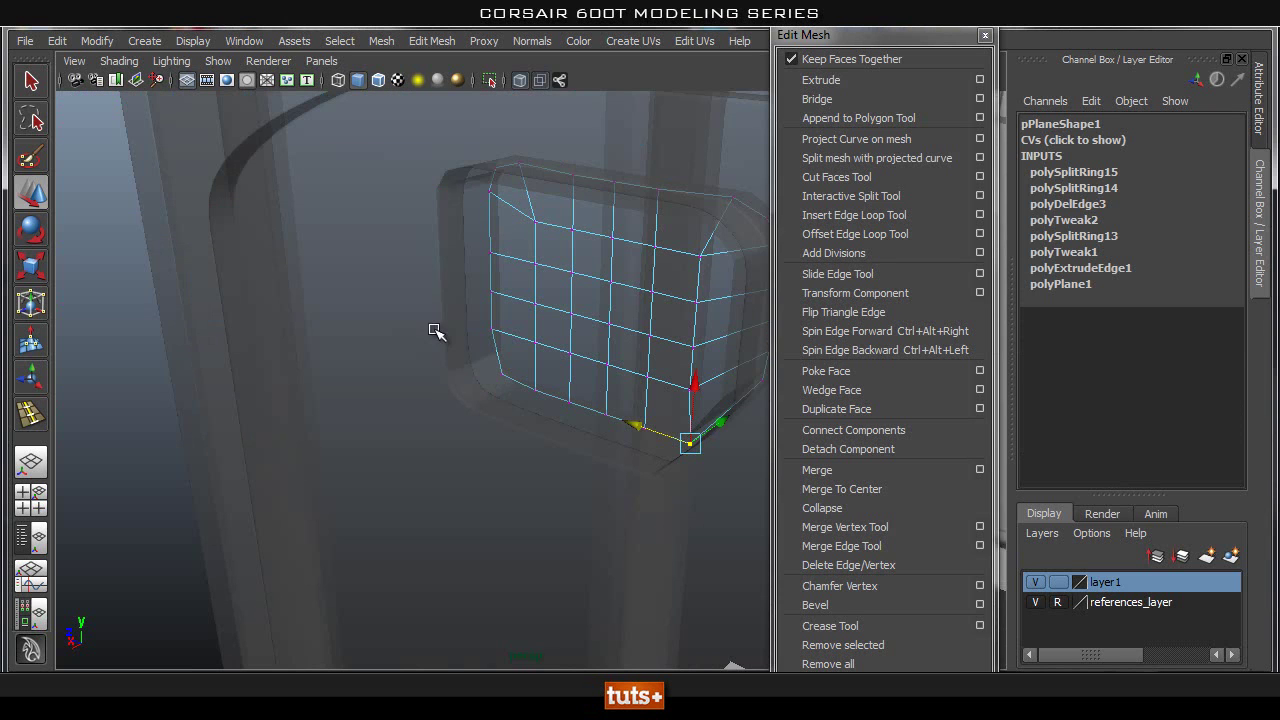
pyautogui.click(519, 82)
pyautogui.moveTo(530, 380)
pyautogui.keyDown('alt'); pyautogui.mouseDown()
pyautogui.moveTo(628, 369)
pyautogui.moveTo(643, 391)
pyautogui.moveTo(491, 406)
pyautogui.moveTo(510, 401)
pyautogui.mouseUp(); pyautogui.keyUp('alt')
pyautogui.press('q')
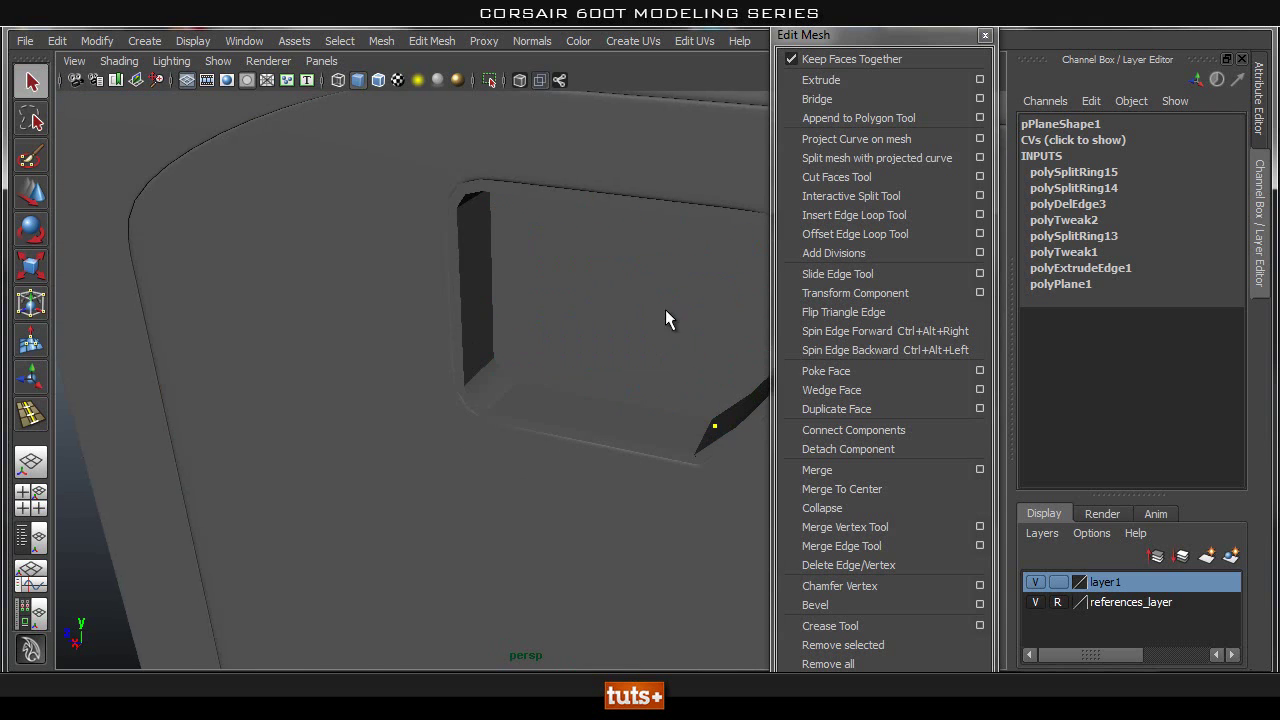
pyautogui.keyDown('alt'); pyautogui.moveTo(663, 286); pyautogui.dragTo(557, 380, button='right'); pyautogui.keyUp('alt')
pyautogui.keyDown('alt'); pyautogui.moveTo(557, 380); pyautogui.dragTo(480, 385); pyautogui.keyUp('alt')
pyautogui.keyDown('alt'); pyautogui.moveTo(480, 385); pyautogui.dragTo(780, 431, button='right'); pyautogui.keyUp('alt')
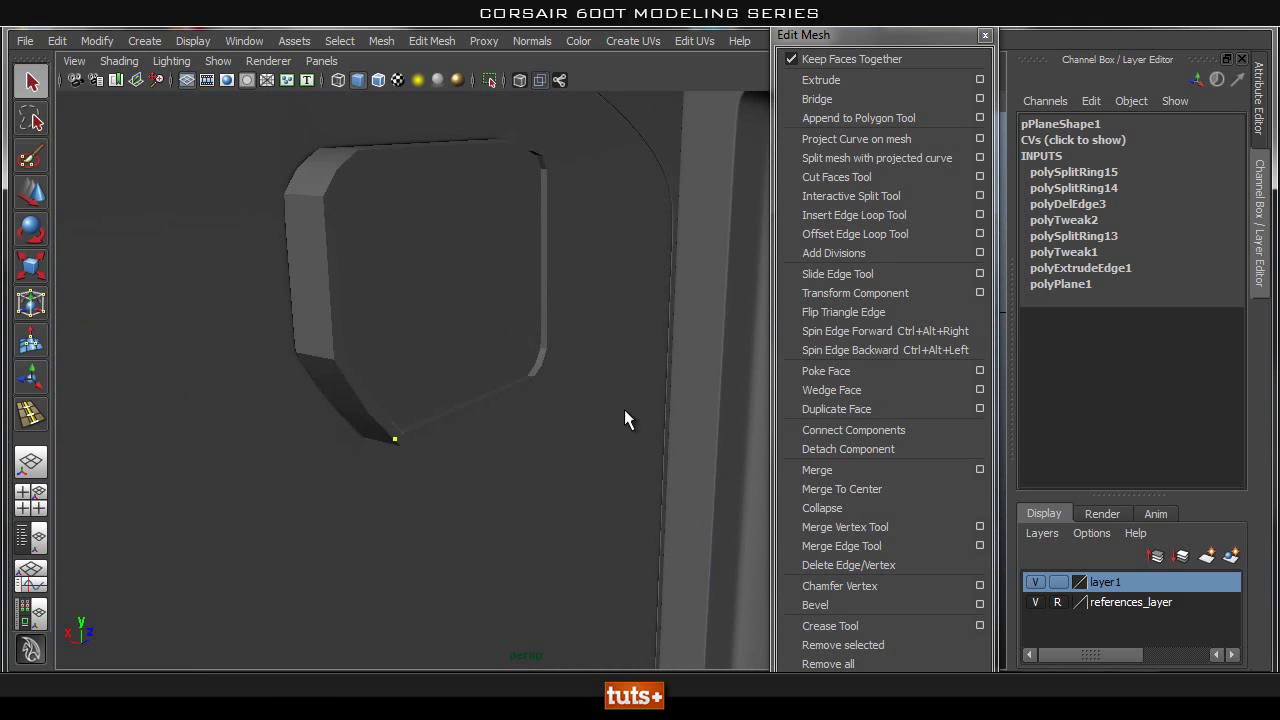
# Step: Move the latch plane along X to Translate X 5.659 inside the cutout
pyautogui.click(503, 297)
pyautogui.keyDown('alt'); pyautogui.moveTo(503, 297); pyautogui.dragTo(443, 360); pyautogui.keyUp('alt')
pyautogui.keyDown('alt'); pyautogui.moveTo(443, 360); pyautogui.dragTo(491, 436, button='right'); pyautogui.keyUp('alt')
pyautogui.press('w')
pyautogui.moveTo(584, 356); pyautogui.dragTo(589, 376)
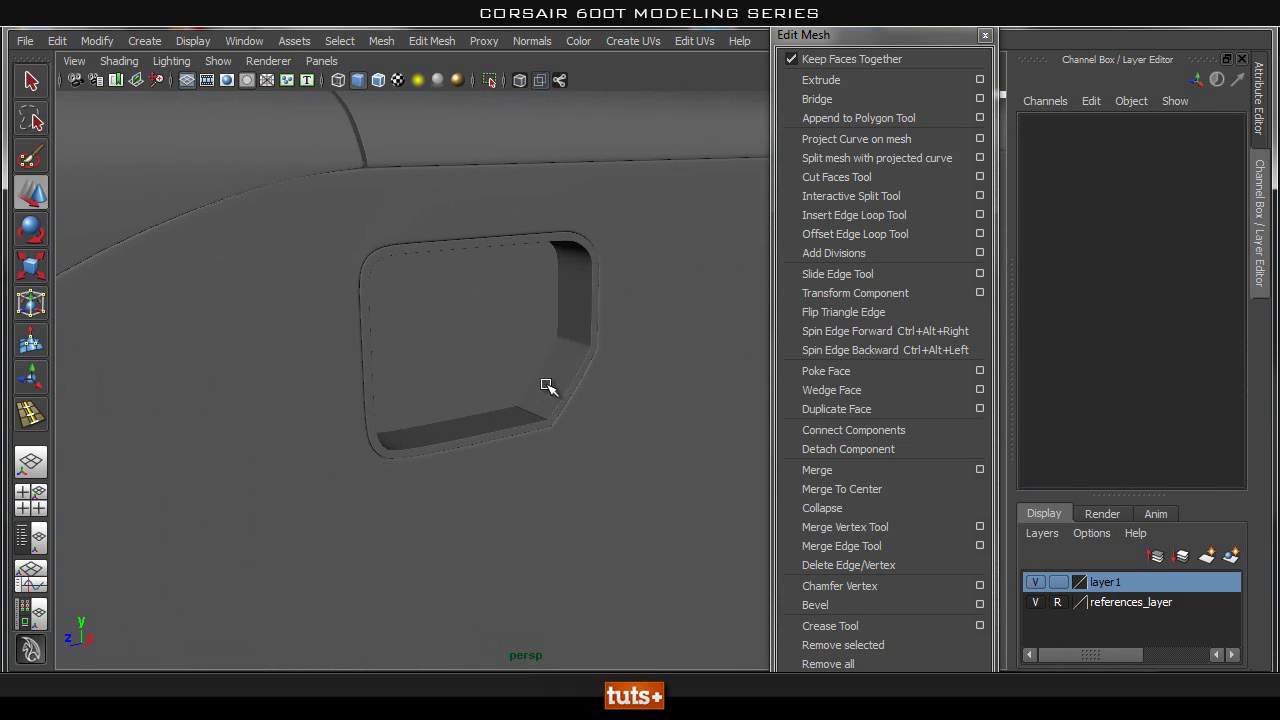
pyautogui.click(567, 395)
# Step: Examine the latch cutout and the plane inside it from several angles
pyautogui.keyDown('alt'); pyautogui.moveTo(715, 332); pyautogui.dragTo(428, 355, button='right'); pyautogui.keyUp('alt')
pyautogui.click(596, 158)
pyautogui.keyDown('alt'); pyautogui.moveTo(712, 232); pyautogui.dragTo(626, 283); pyautogui.keyUp('alt')
pyautogui.keyDown('alt'); pyautogui.moveTo(631, 283); pyautogui.dragTo(690, 305, button='right'); pyautogui.keyUp('alt')
pyautogui.keyDown('alt'); pyautogui.moveTo(563, 345); pyautogui.dragTo(583, 296, button='middle'); pyautogui.keyUp('alt')
pyautogui.keyDown('alt'); pyautogui.moveTo(425, 335); pyautogui.dragTo(510, 262); pyautogui.keyUp('alt')
pyautogui.keyDown('alt'); pyautogui.moveTo(510, 262); pyautogui.dragTo(515, 303, button='middle'); pyautogui.keyUp('alt')
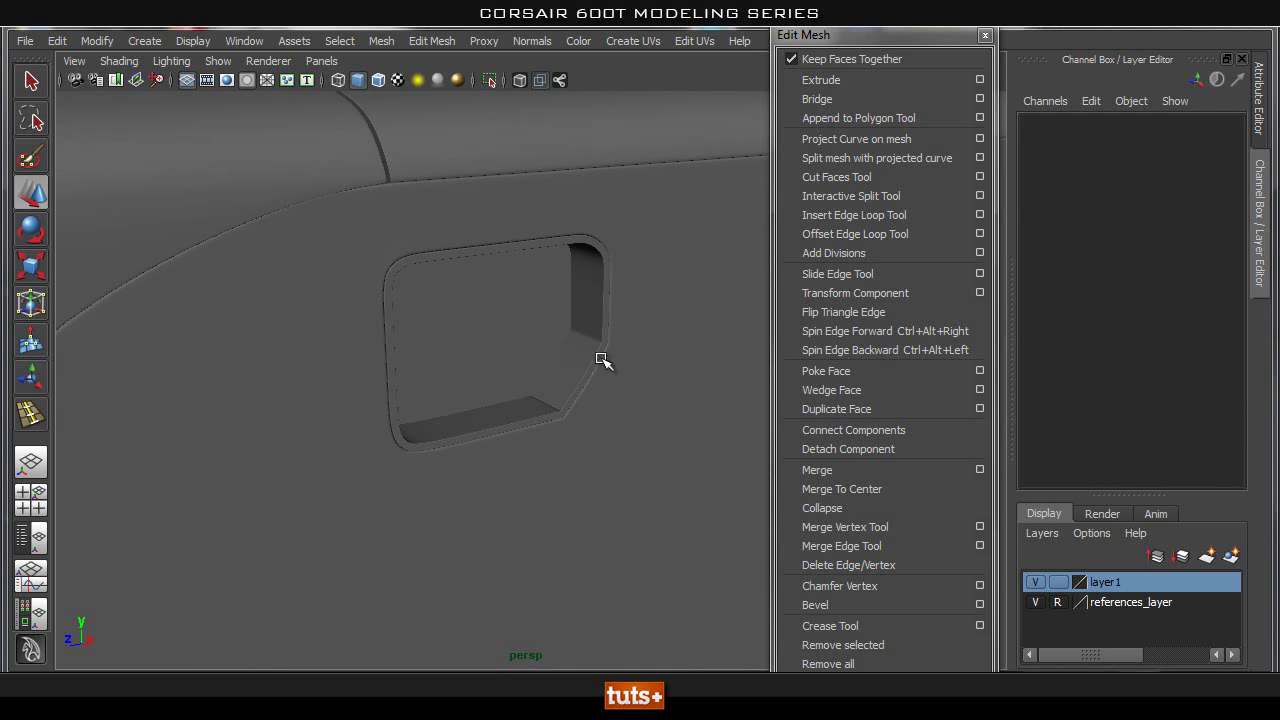
pyautogui.click(531, 331)
pyautogui.keyDown('alt'); pyautogui.moveTo(533, 334); pyautogui.dragTo(626, 363); pyautogui.keyUp('alt')
pyautogui.keyDown('alt'); pyautogui.moveTo(626, 363); pyautogui.dragTo(622, 412, button='right'); pyautogui.keyUp('alt')
pyautogui.keyDown('alt'); pyautogui.moveTo(622, 412); pyautogui.dragTo(648, 520, button='middle'); pyautogui.keyUp('alt')
pyautogui.click(606, 216)
pyautogui.moveTo(712, 273)
pyautogui.keyDown('alt'); pyautogui.mouseDown()
pyautogui.moveTo(686, 266)
pyautogui.moveTo(712, 270)
pyautogui.mouseUp(); pyautogui.keyUp('alt')
pyautogui.keyDown('alt'); pyautogui.moveTo(620, 443); pyautogui.dragTo(664, 508, button='middle'); pyautogui.keyUp('alt')
# Step: Examine the latch shape on the side reference image of the case
pyautogui.keyDown('alt'); pyautogui.moveTo(262, 290); pyautogui.dragTo(920, 349); pyautogui.keyUp('alt')
pyautogui.keyDown('alt'); pyautogui.moveTo(920, 349); pyautogui.dragTo(1070, 480, button='middle'); pyautogui.keyUp('alt')
pyautogui.keyDown('alt'); pyautogui.moveTo(318, 249); pyautogui.dragTo(401, 300); pyautogui.keyUp('alt')
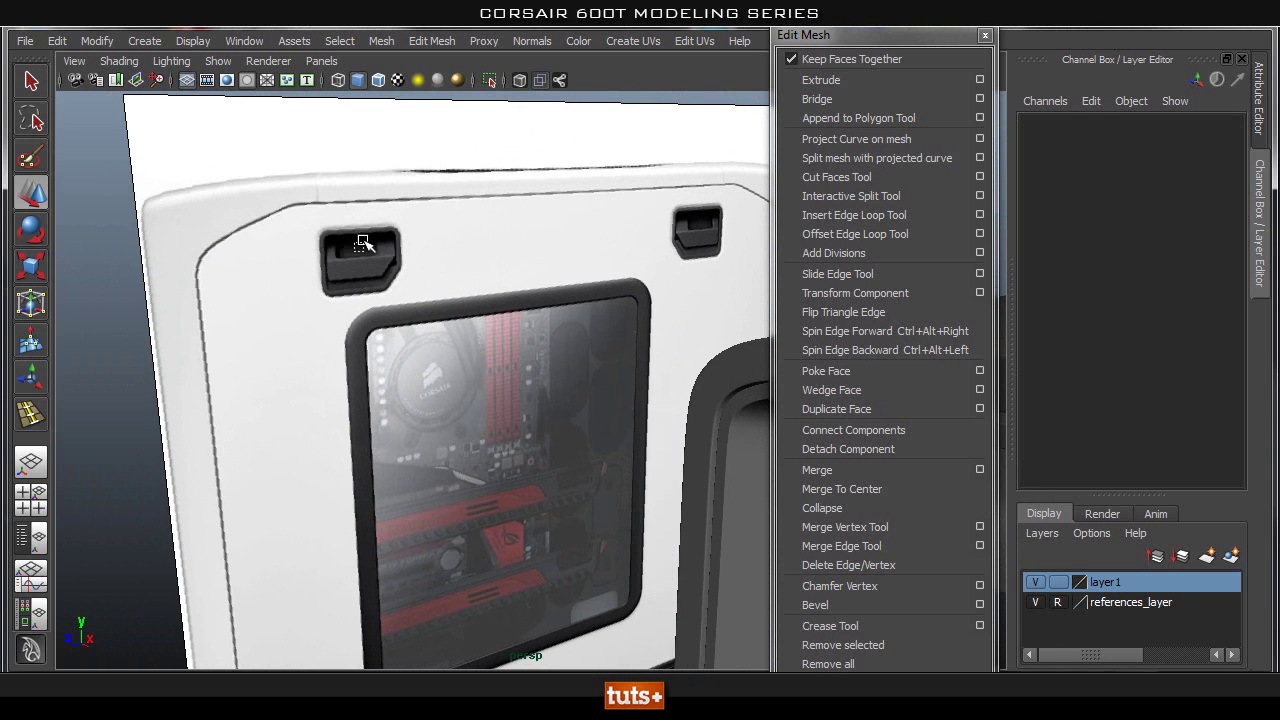
pyautogui.keyDown('alt'); pyautogui.moveTo(400, 276); pyautogui.dragTo(1190, 402, button='middle'); pyautogui.keyUp('alt')
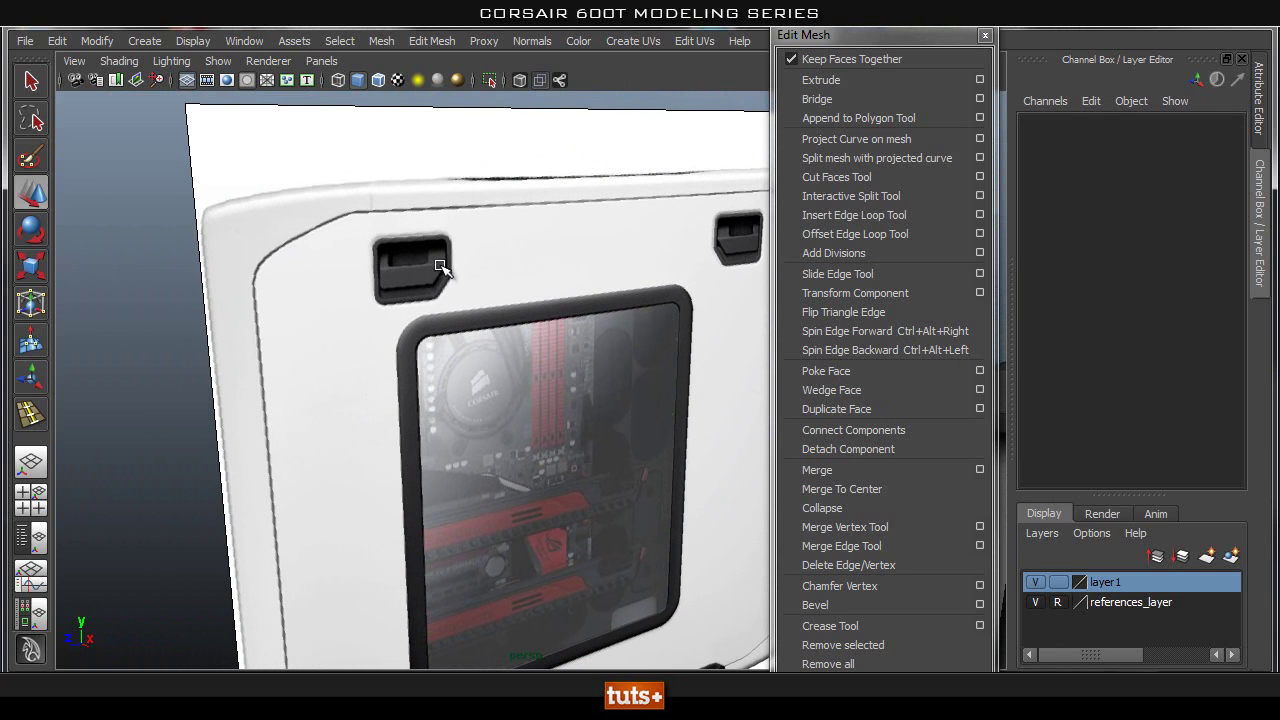
pyautogui.keyDown('alt'); pyautogui.moveTo(456, 305); pyautogui.dragTo(200, 349, button='right'); pyautogui.keyUp('alt')
pyautogui.keyDown('alt'); pyautogui.moveTo(200, 349); pyautogui.dragTo(114, 337, button='middle'); pyautogui.keyUp('alt')
pyautogui.keyDown('alt'); pyautogui.moveTo(500, 385); pyautogui.dragTo(491, 426, button='right'); pyautogui.keyUp('alt')
pyautogui.keyDown('alt'); pyautogui.moveTo(491, 426); pyautogui.dragTo(194, 371, button='middle'); pyautogui.keyUp('alt')
pyautogui.keyDown('alt'); pyautogui.moveTo(620, 385); pyautogui.dragTo(716, 404, button='right'); pyautogui.keyUp('alt')
pyautogui.keyDown('alt'); pyautogui.moveTo(443, 338); pyautogui.dragTo(547, 317); pyautogui.keyUp('alt')
pyautogui.keyDown('alt'); pyautogui.moveTo(545, 250); pyautogui.dragTo(250, 240, button='right'); pyautogui.keyUp('alt')
# Step: Create a polygon cube on the ground beside the case
pyautogui.click(142, 42)
pyautogui.moveTo(288, 88)
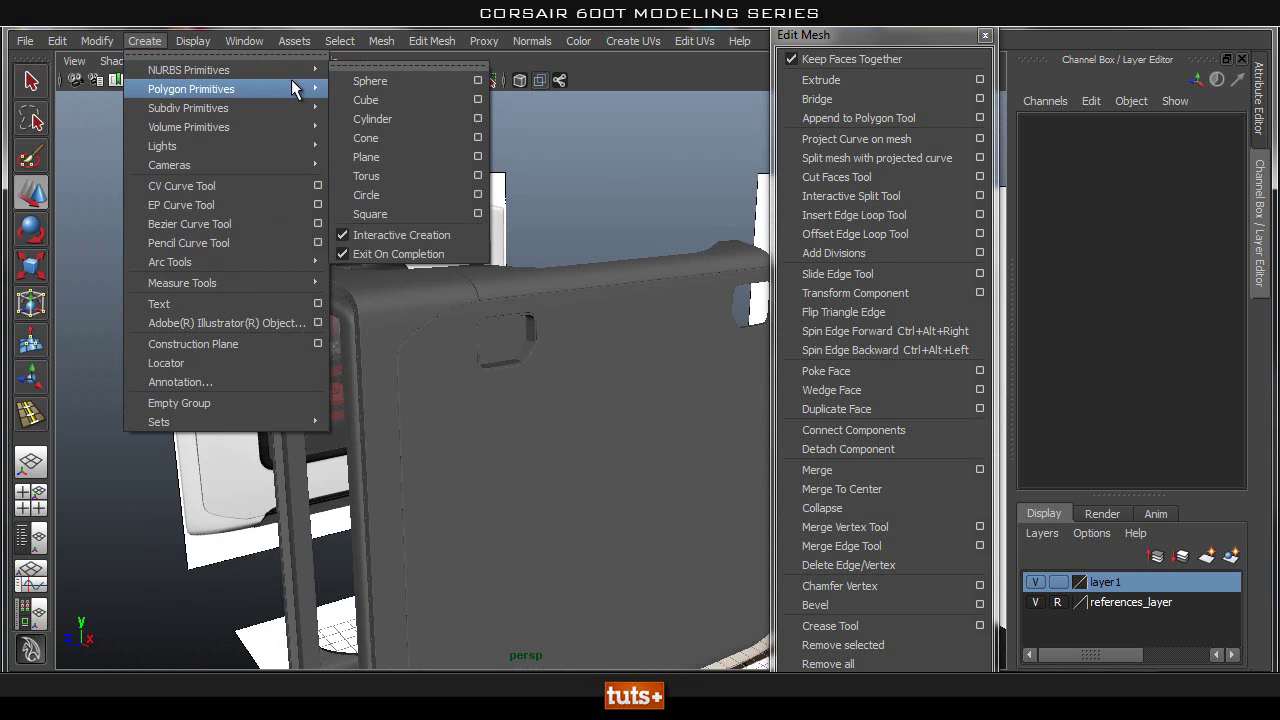
pyautogui.click(398, 119)
pyautogui.keyDown('alt'); pyautogui.moveTo(236, 425); pyautogui.dragTo(85, 432, button='right'); pyautogui.keyUp('alt')
pyautogui.keyDown('alt'); pyautogui.moveTo(497, 630); pyautogui.dragTo(477, 338, button='middle'); pyautogui.keyUp('alt')
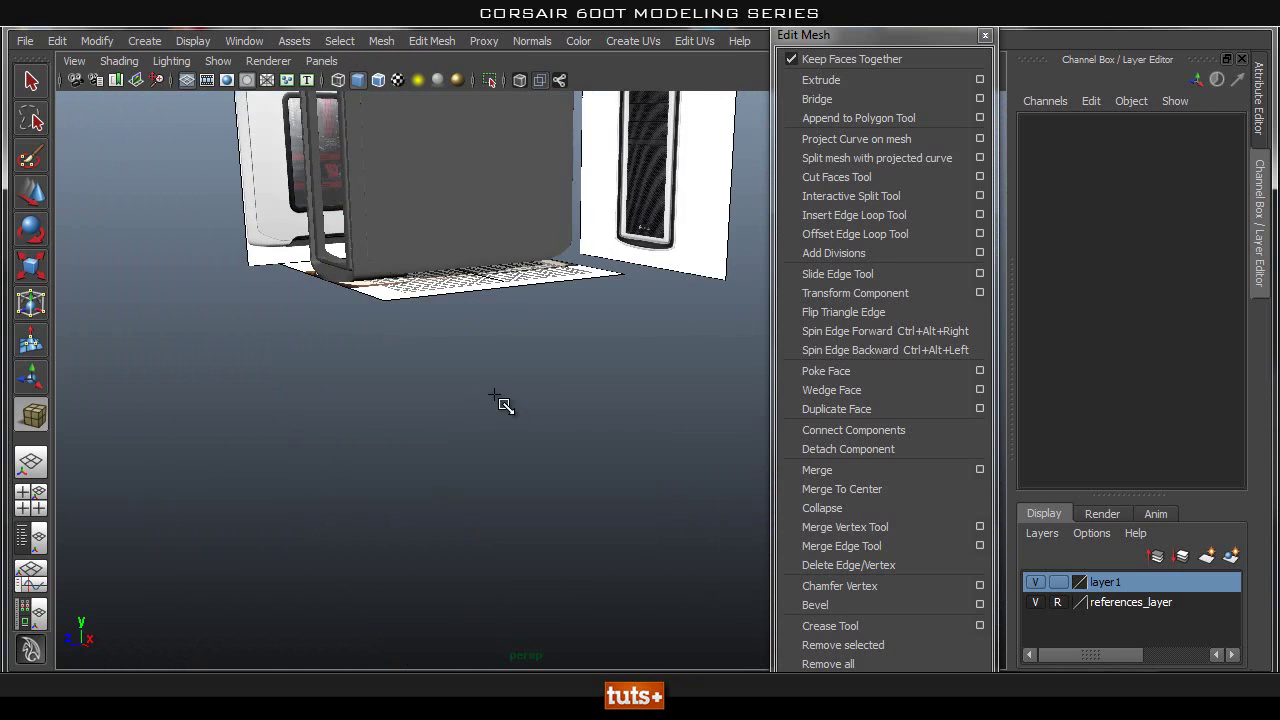
pyautogui.keyDown('alt'); pyautogui.moveTo(477, 338); pyautogui.dragTo(521, 455); pyautogui.keyUp('alt')
pyautogui.click(449, 291)
# Step: Raise the cube along Y to the height of the side panel latch
pyautogui.keyDown('alt'); pyautogui.moveTo(248, 265); pyautogui.dragTo(560, 230, button='right'); pyautogui.keyUp('alt')
pyautogui.keyDown('alt'); pyautogui.moveTo(563, 226); pyautogui.dragTo(737, 471, button='middle'); pyautogui.keyUp('alt')
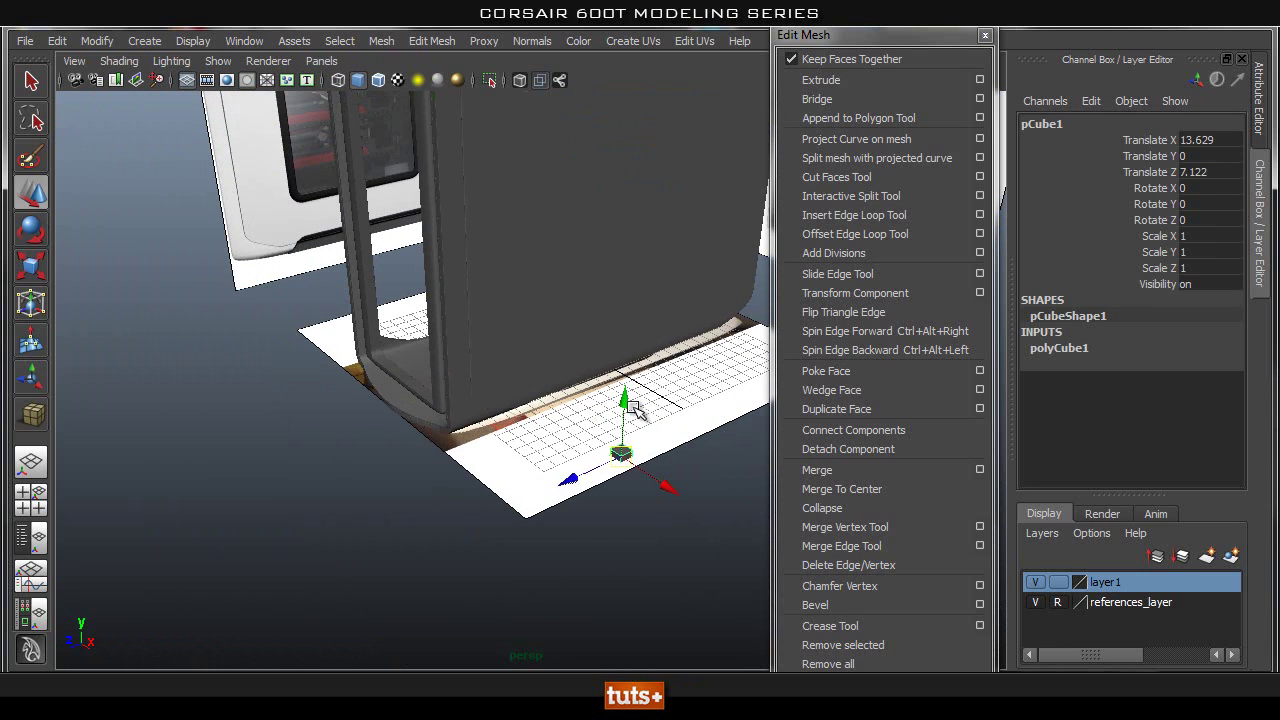
pyautogui.click(632, 272)
pyautogui.click(621, 458)
pyautogui.moveTo(621, 399); pyautogui.dragTo(629, 145)
pyautogui.keyDown('alt'); pyautogui.moveTo(627, 175); pyautogui.dragTo(569, 465, button='middle'); pyautogui.keyUp('alt')
pyautogui.moveTo(586, 376); pyautogui.dragTo(636, 300)
# Step: Position the cube over the latch cutout in side view and turn X-ray shading on
pyautogui.press('space')
pyautogui.keyDown('alt'); pyautogui.moveTo(462, 312); pyautogui.dragTo(388, 307, button='right'); pyautogui.keyUp('alt')
pyautogui.keyDown('alt'); pyautogui.moveTo(434, 332); pyautogui.dragTo(557, 367, button='middle'); pyautogui.keyUp('alt')
pyautogui.moveTo(574, 301); pyautogui.dragTo(546, 364)
pyautogui.click(521, 80)
pyautogui.keyDown('alt'); pyautogui.moveTo(464, 328); pyautogui.dragTo(488, 330, button='right'); pyautogui.keyUp('alt')
pyautogui.moveTo(539, 361)
pyautogui.mouseDown()
pyautogui.moveTo(513, 384)
pyautogui.moveTo(579, 374)
pyautogui.mouseUp()
# Step: Move the cube's left vertices outward along Z and its bottom vertices down to the lower rim of the cutout
pyautogui.moveTo(539, 332); pyautogui.dragTo(456, 303, button='right')
pyautogui.moveTo(463, 268); pyautogui.dragTo(545, 452)
pyautogui.moveTo(446, 370); pyautogui.dragTo(257, 366)
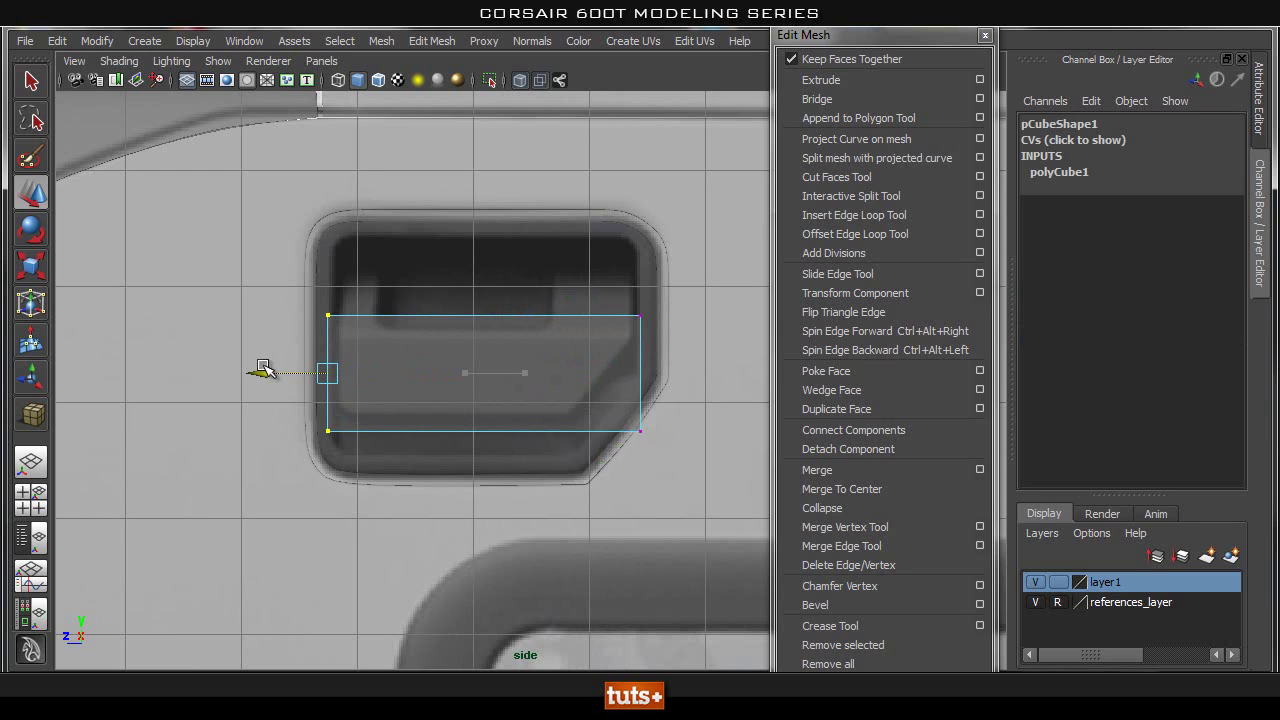
pyautogui.moveTo(266, 417); pyautogui.dragTo(642, 487)
pyautogui.moveTo(483, 365); pyautogui.dragTo(478, 412)
# Step: Widen the cube by moving its left and right vertices outward to the side rims of the cutout
pyautogui.moveTo(374, 274); pyautogui.dragTo(227, 542)
pyautogui.moveTo(261, 398); pyautogui.dragTo(244, 398)
pyautogui.moveTo(565, 260); pyautogui.dragTo(730, 456)
pyautogui.moveTo(580, 392); pyautogui.dragTo(603, 395)
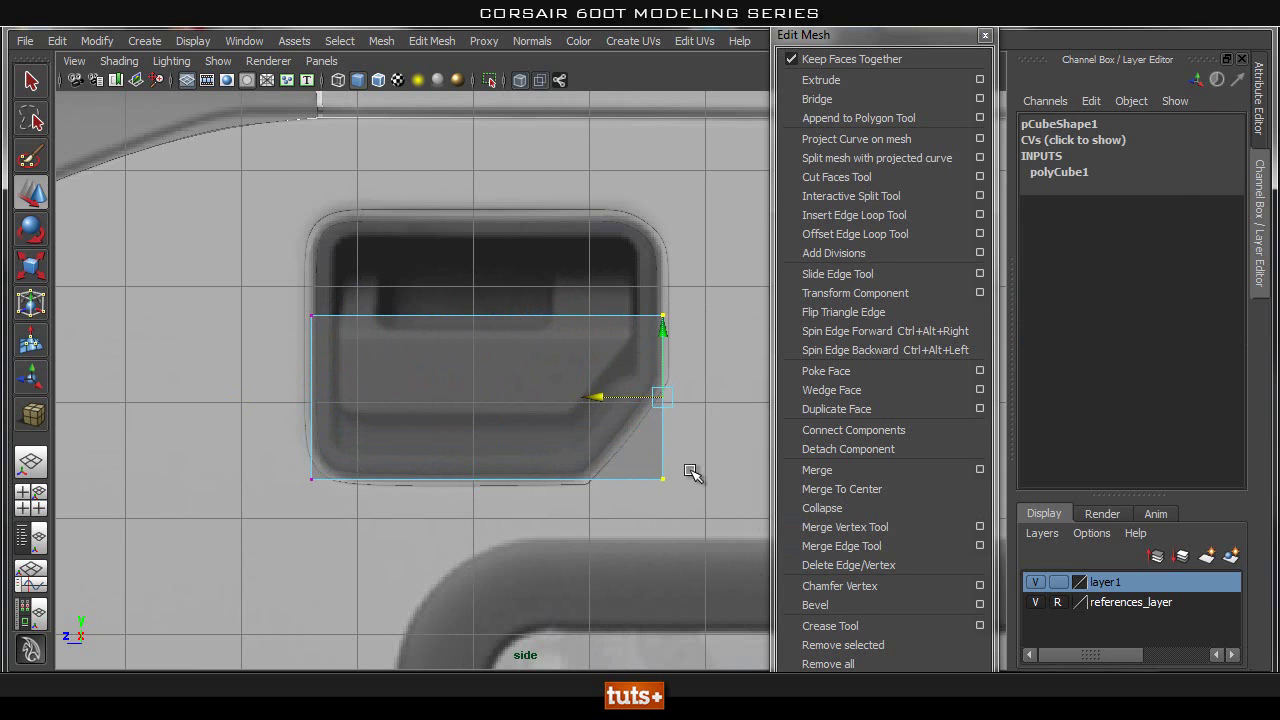
pyautogui.moveTo(590, 535); pyautogui.dragTo(690, 470, button='right')
pyautogui.click(876, 216)
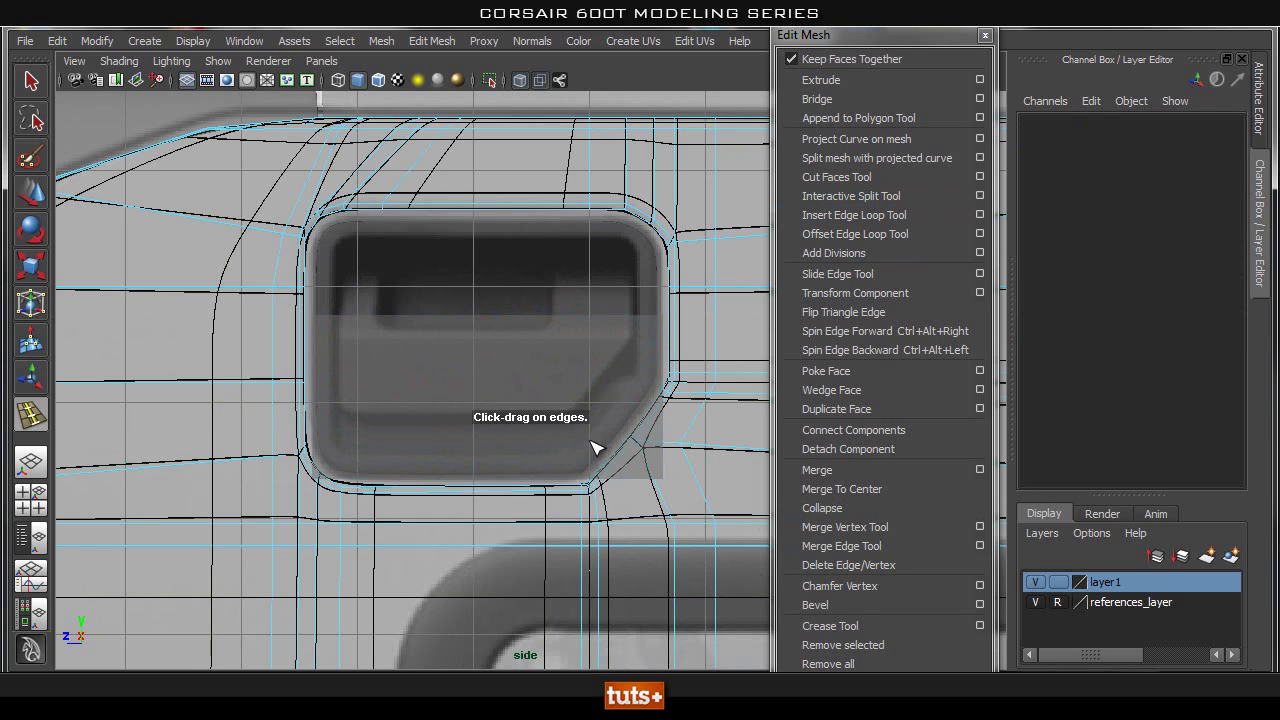
pyautogui.click(626, 426)
pyautogui.click(594, 317)
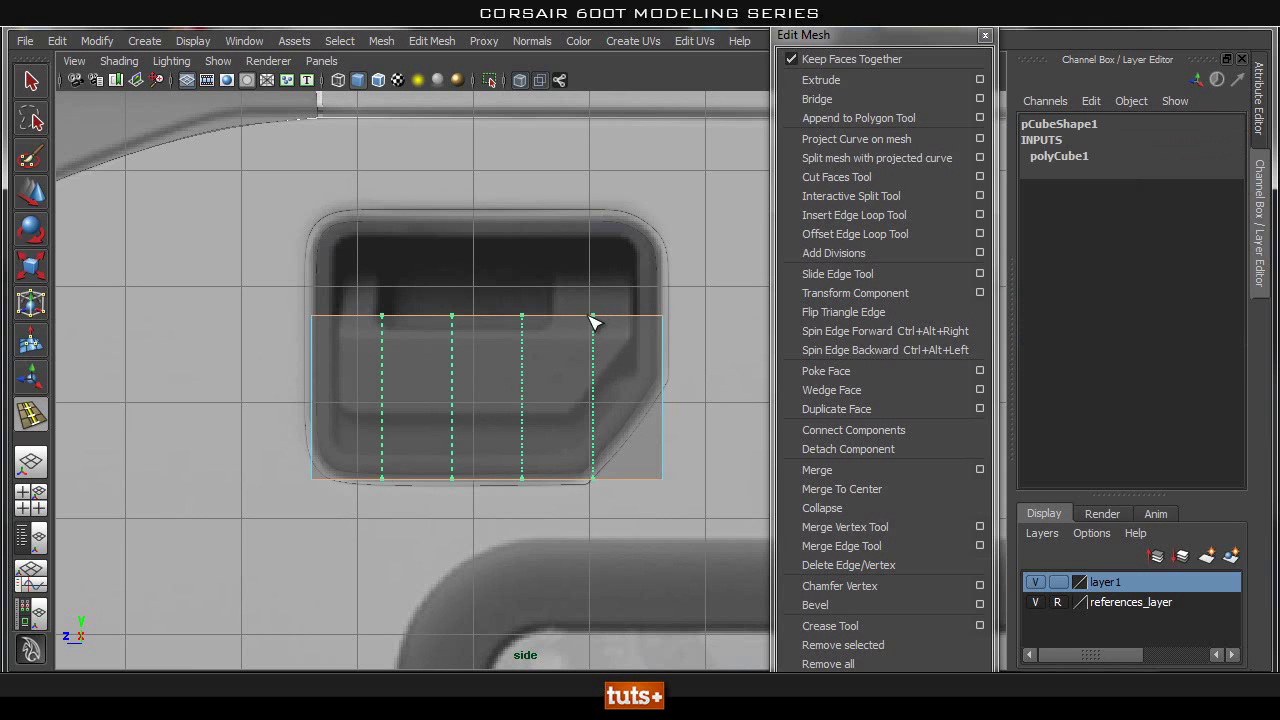
pyautogui.hotkey('ctrl', 'z')
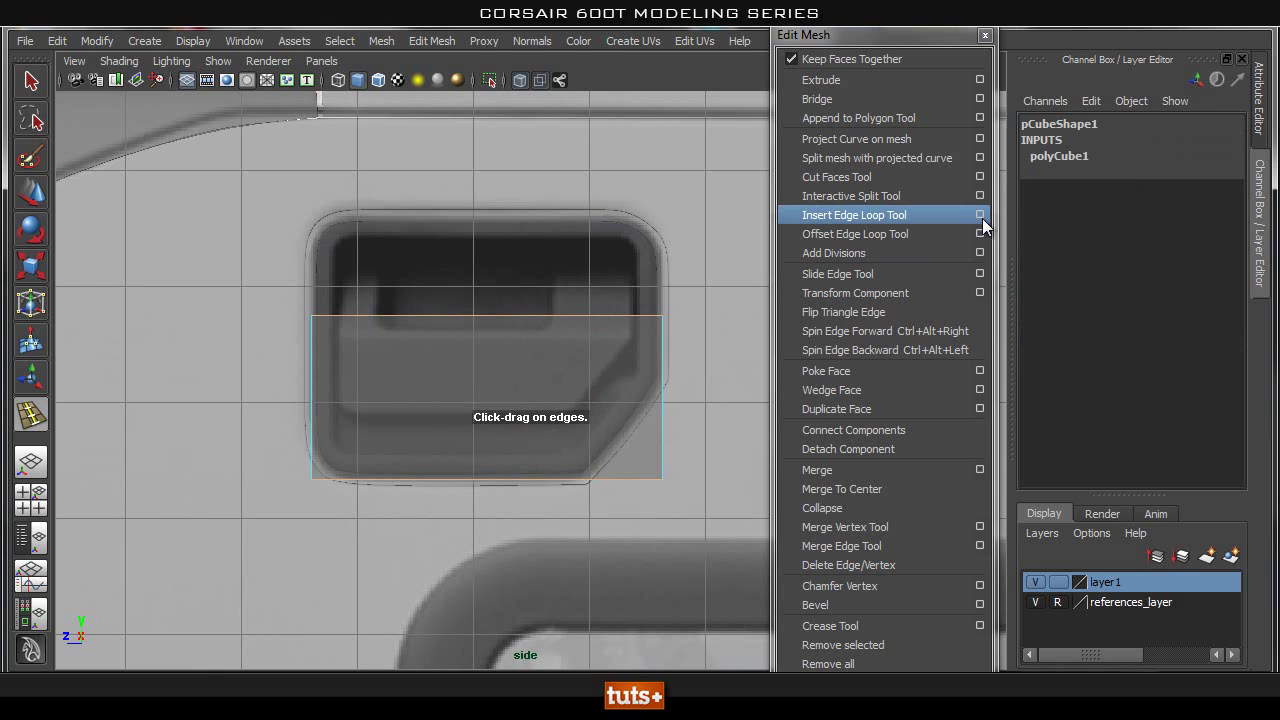
# Step: Set the Insert Edge Loop Tool to single loops and insert a vertical loop in the cube where the rim's slanted corner begins
pyautogui.click(980, 216)
pyautogui.click(234, 83)
pyautogui.click(313, 59)
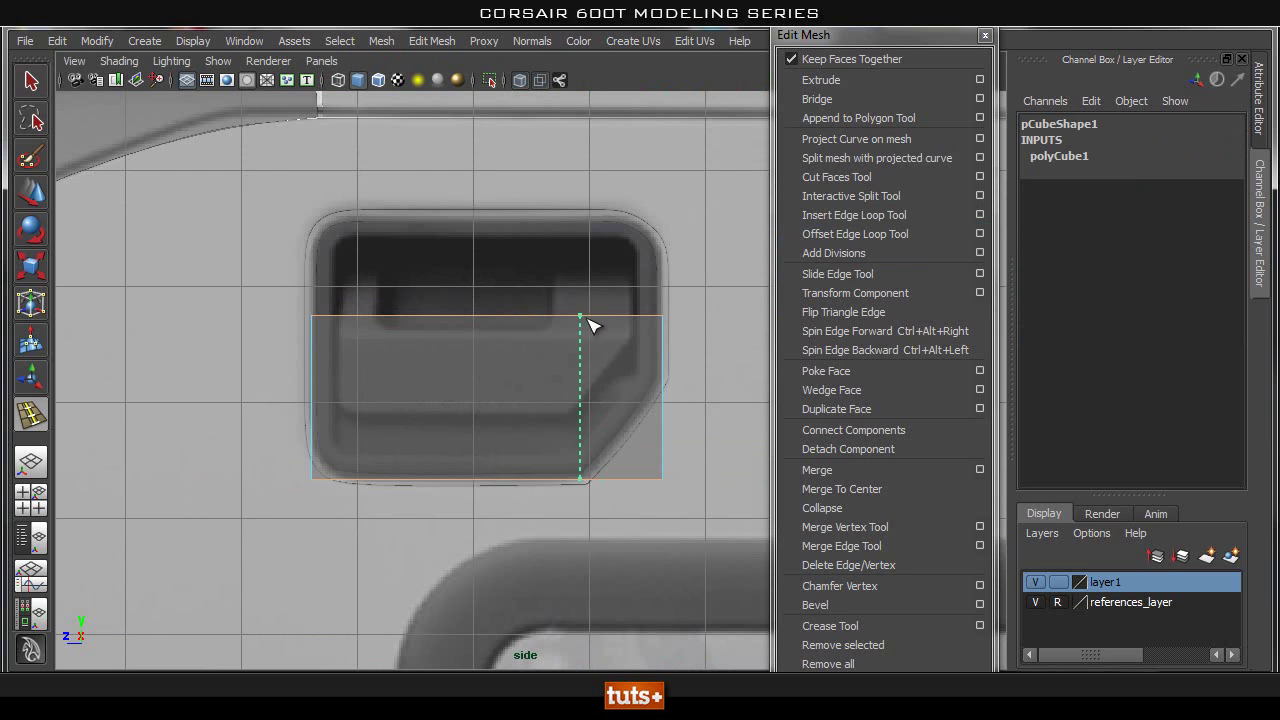
pyautogui.moveTo(586, 318); pyautogui.dragTo(586, 318)
pyautogui.press('q')
# Step: Move the cube's lower-right corner vertices up so the edge follows the slanted rim of the cutout
pyautogui.moveTo(659, 424); pyautogui.dragTo(564, 342, button='right')
pyautogui.moveTo(717, 440); pyautogui.dragTo(553, 543)
pyautogui.press('w')
pyautogui.hotkey('ctrl', '1')
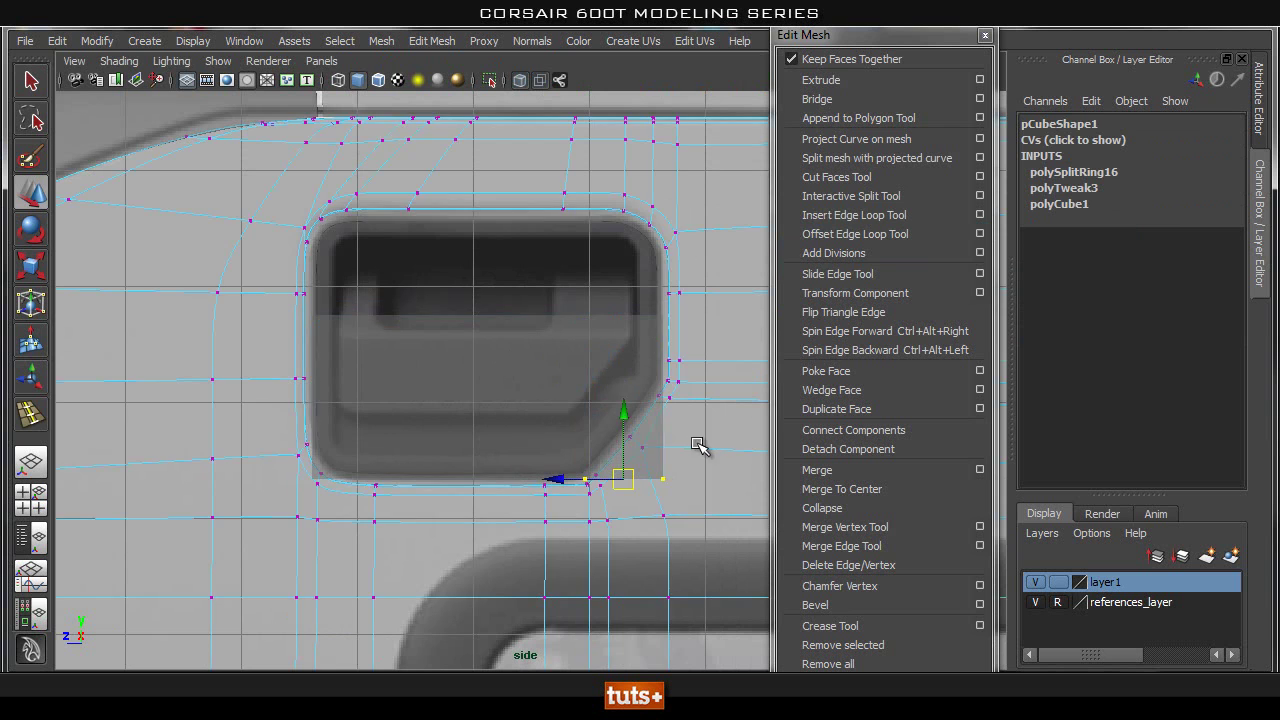
pyautogui.hotkey('ctrl', '1')
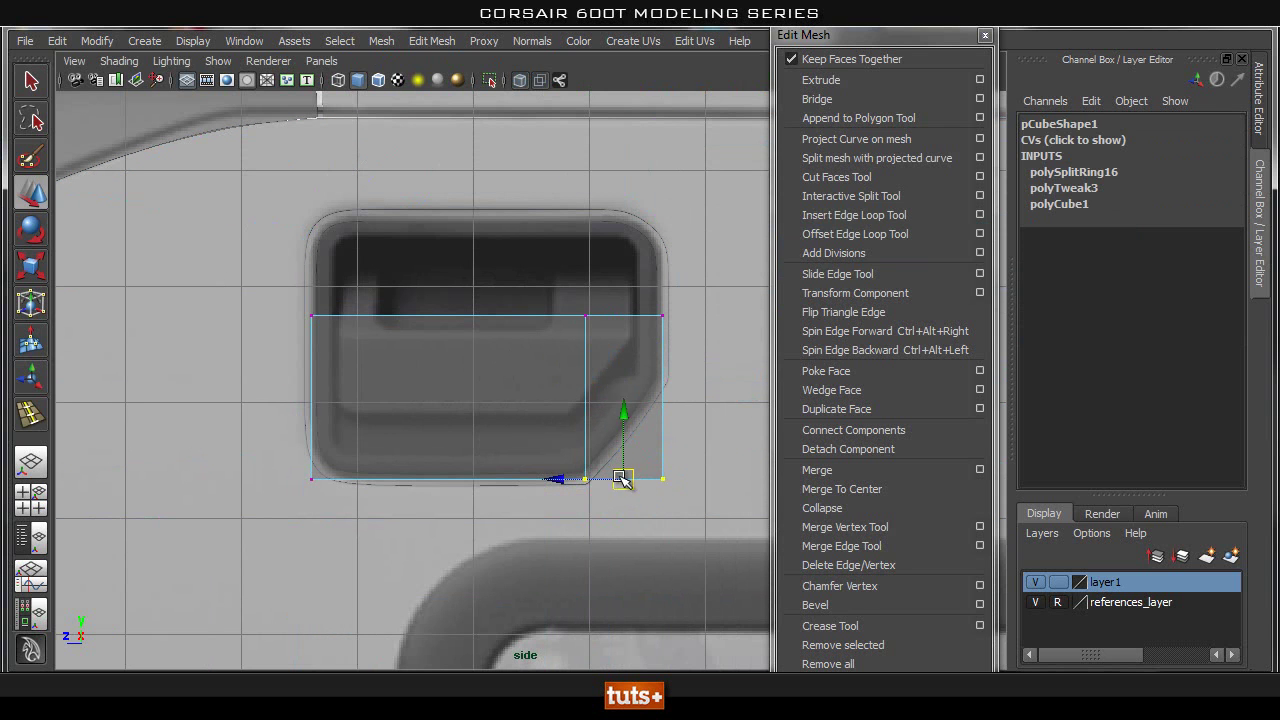
pyautogui.click(660, 478)
pyautogui.moveTo(664, 479); pyautogui.dragTo(684, 303)
pyautogui.hotkey('ctrl', 'z')
pyautogui.keyDown('alt'); pyautogui.moveTo(451, 473); pyautogui.dragTo(661, 491, button='right'); pyautogui.keyUp('alt')
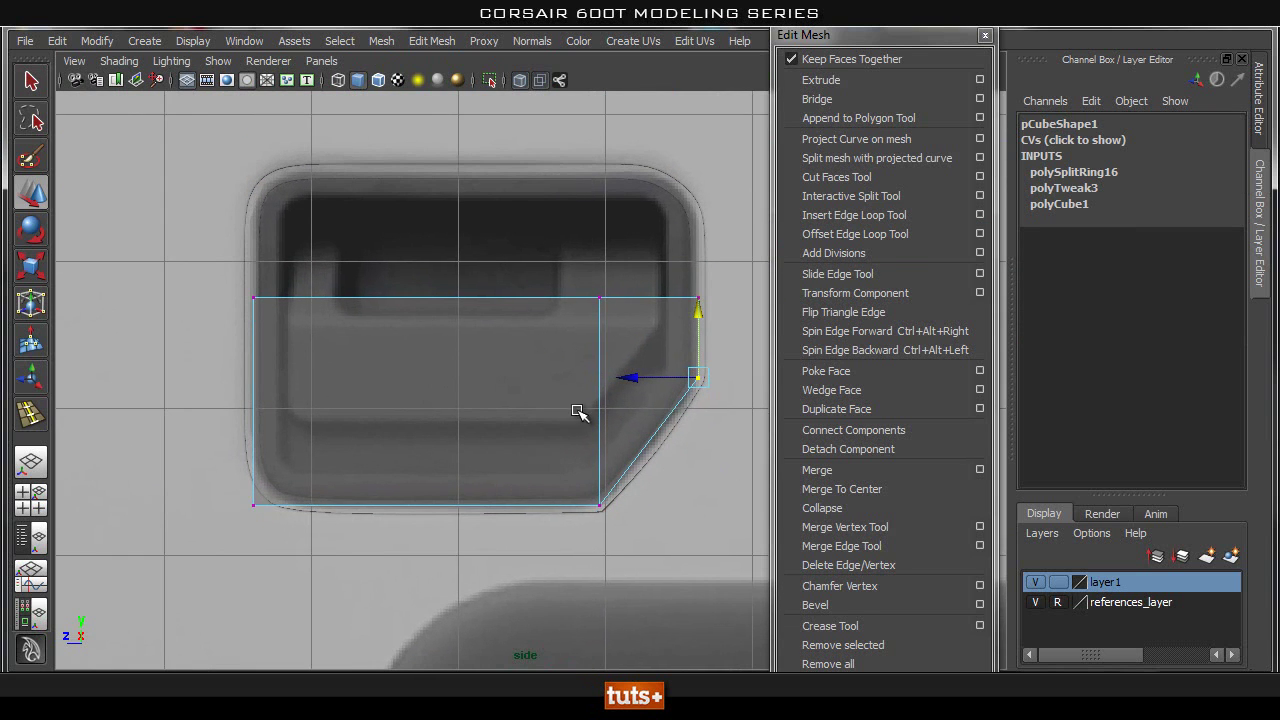
pyautogui.keyDown('alt'); pyautogui.moveTo(578, 412); pyautogui.dragTo(526, 420, button='middle'); pyautogui.keyUp('alt')
pyautogui.click(897, 215)
pyautogui.click(602, 295)
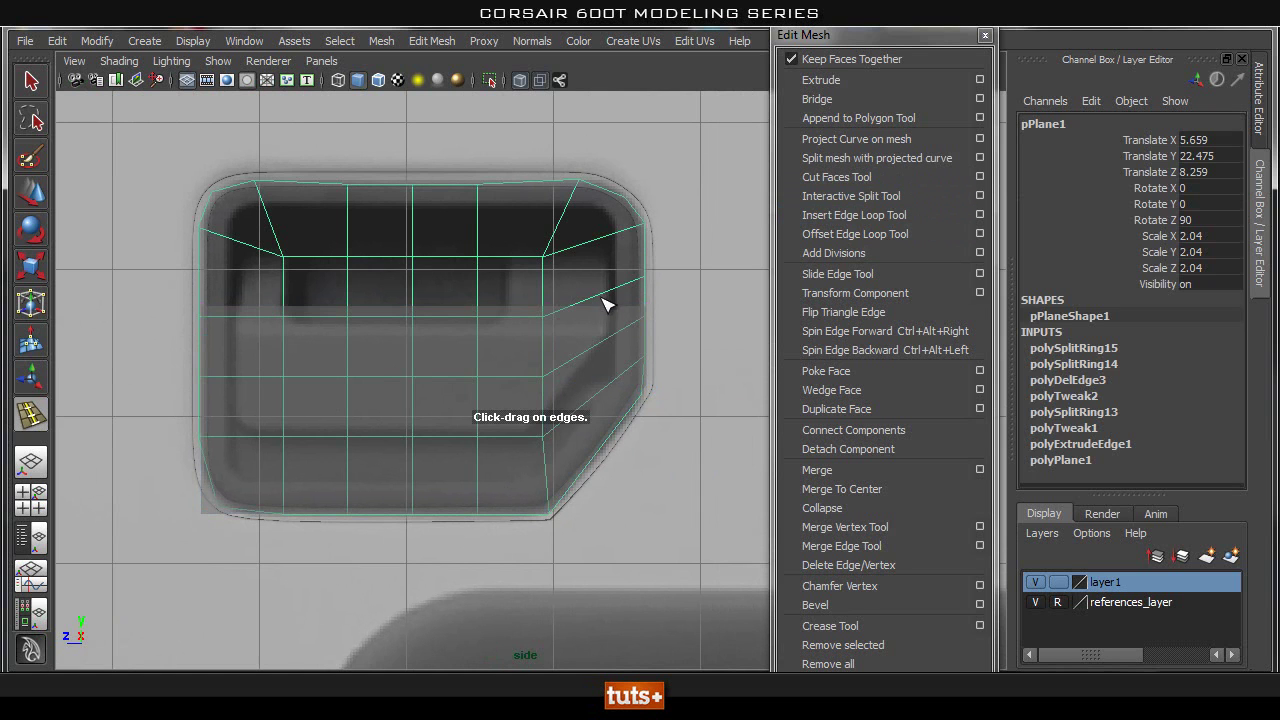
pyautogui.click(596, 454)
pyautogui.hotkey('ctrl', 'z')
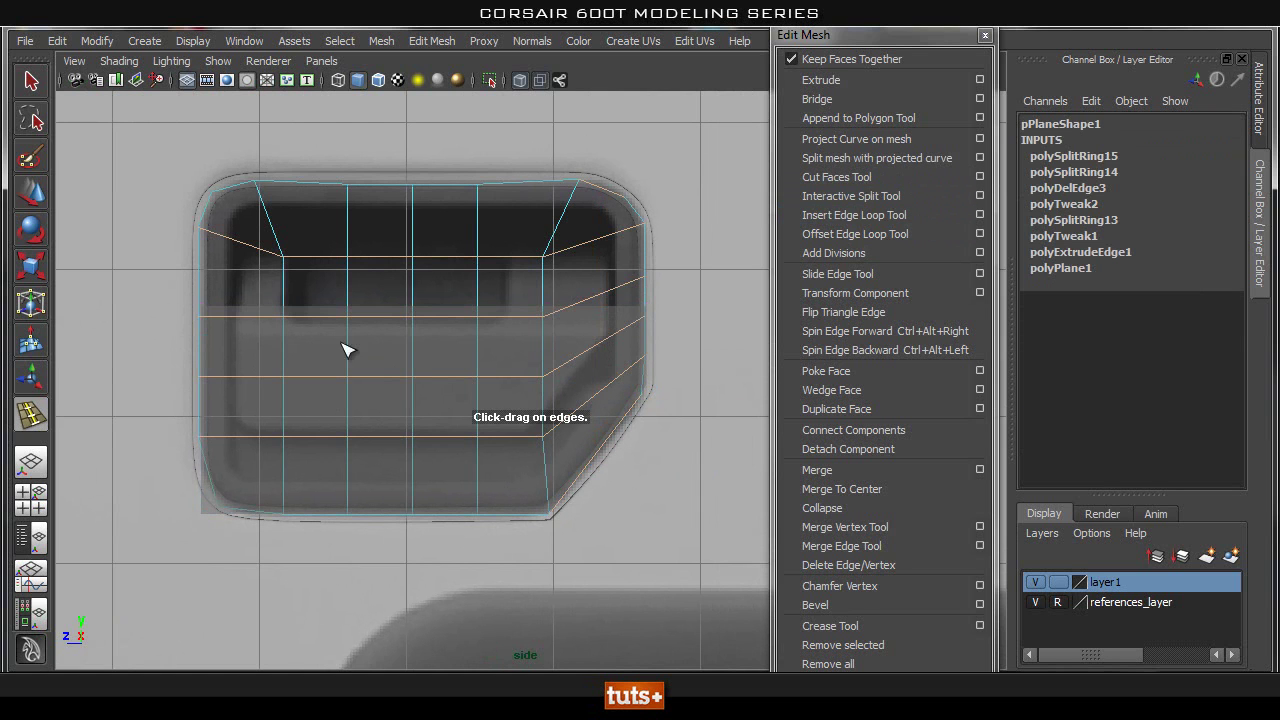
pyautogui.press('q')
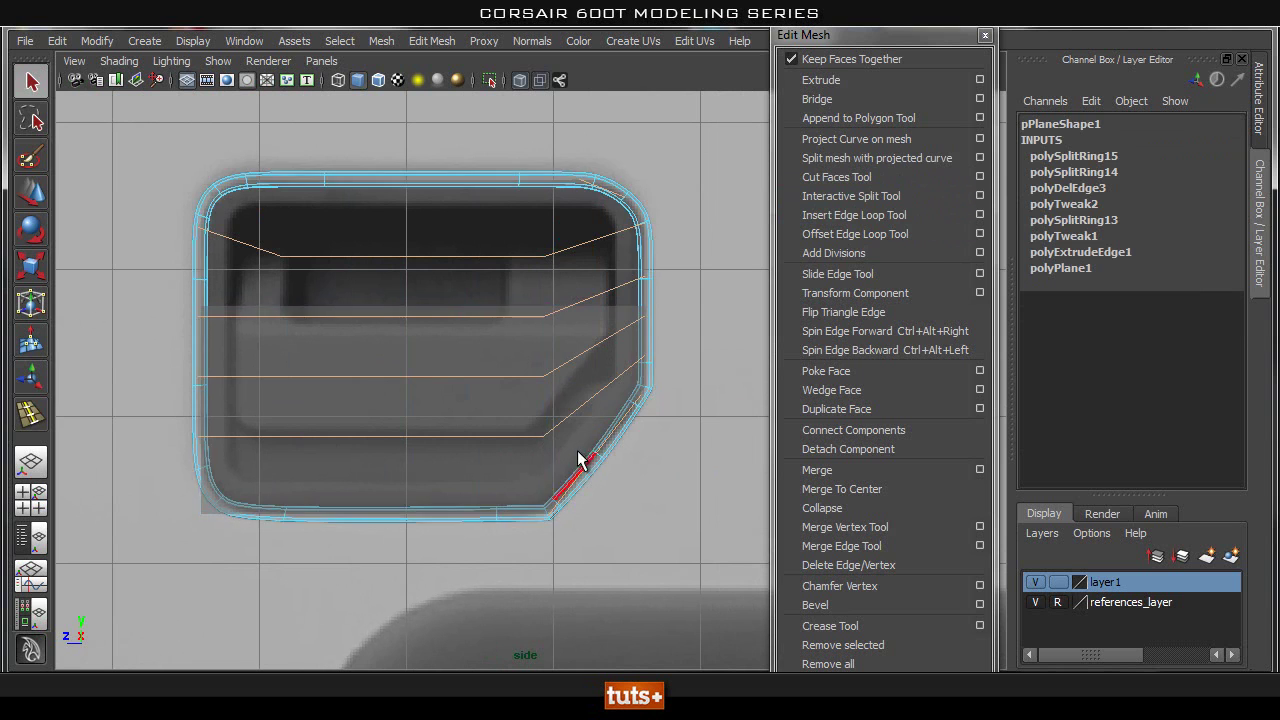
# Step: Insert another vertical edge loop across the cube's slanted section and move its lower vertices down onto the slanted rim
pyautogui.click(870, 214)
pyautogui.moveTo(594, 306); pyautogui.dragTo(602, 306)
pyautogui.press('q')
pyautogui.moveTo(606, 354); pyautogui.dragTo(517, 360, button='right')
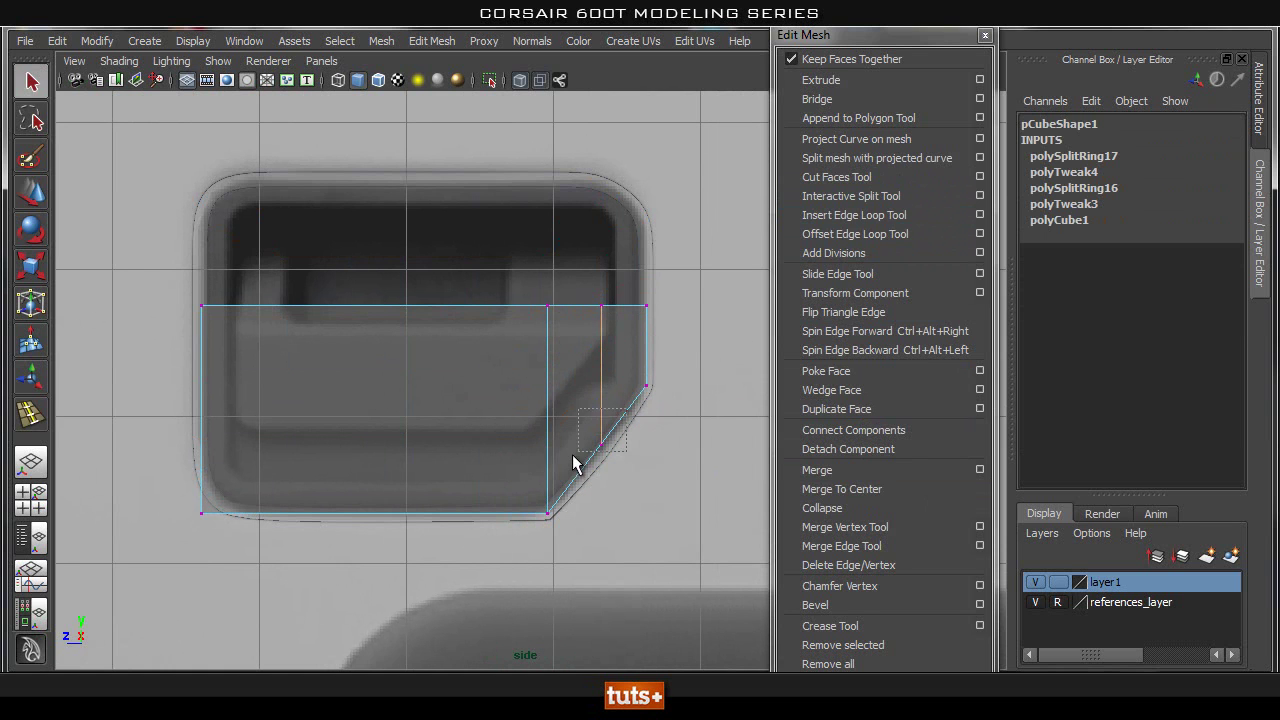
pyautogui.moveTo(618, 460); pyautogui.dragTo(590, 418)
pyautogui.press('w')
pyautogui.moveTo(600, 368); pyautogui.dragTo(599, 383)
pyautogui.keyDown('alt'); pyautogui.moveTo(451, 415); pyautogui.dragTo(608, 392, button='middle'); pyautogui.keyUp('alt')
pyautogui.keyDown('alt'); pyautogui.moveTo(418, 426); pyautogui.dragTo(442, 432, button='right'); pyautogui.keyUp('alt')
pyautogui.moveTo(301, 478); pyautogui.dragTo(398, 540)
pyautogui.keyDown('alt'); pyautogui.moveTo(333, 512); pyautogui.dragTo(335, 514, button='middle'); pyautogui.keyUp('alt')
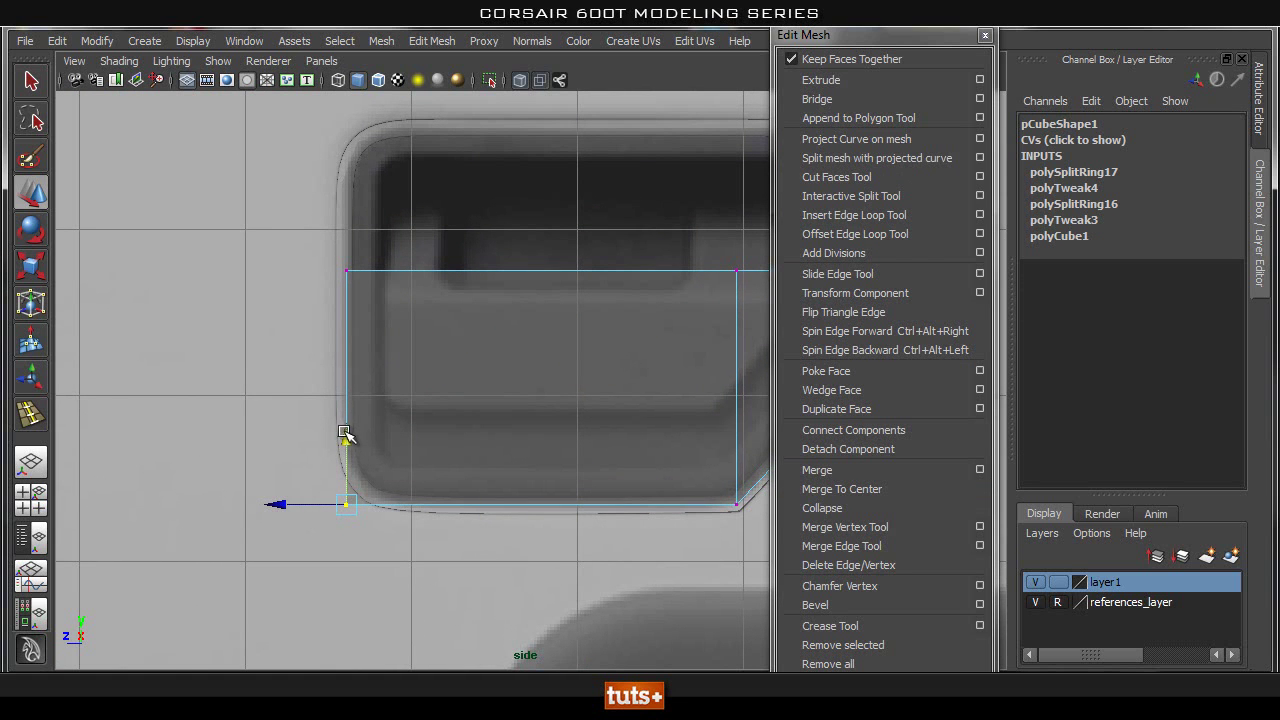
pyautogui.moveTo(288, 506)
pyautogui.mouseDown()
pyautogui.moveTo(305, 507)
pyautogui.moveTo(281, 506)
pyautogui.mouseUp()
pyautogui.hotkey('ctrl', 'z')
# Step: Insert a vertical edge loop near the cube's left end and a horizontal loop just above its lower edge
pyautogui.click(840, 215)
pyautogui.click(384, 272)
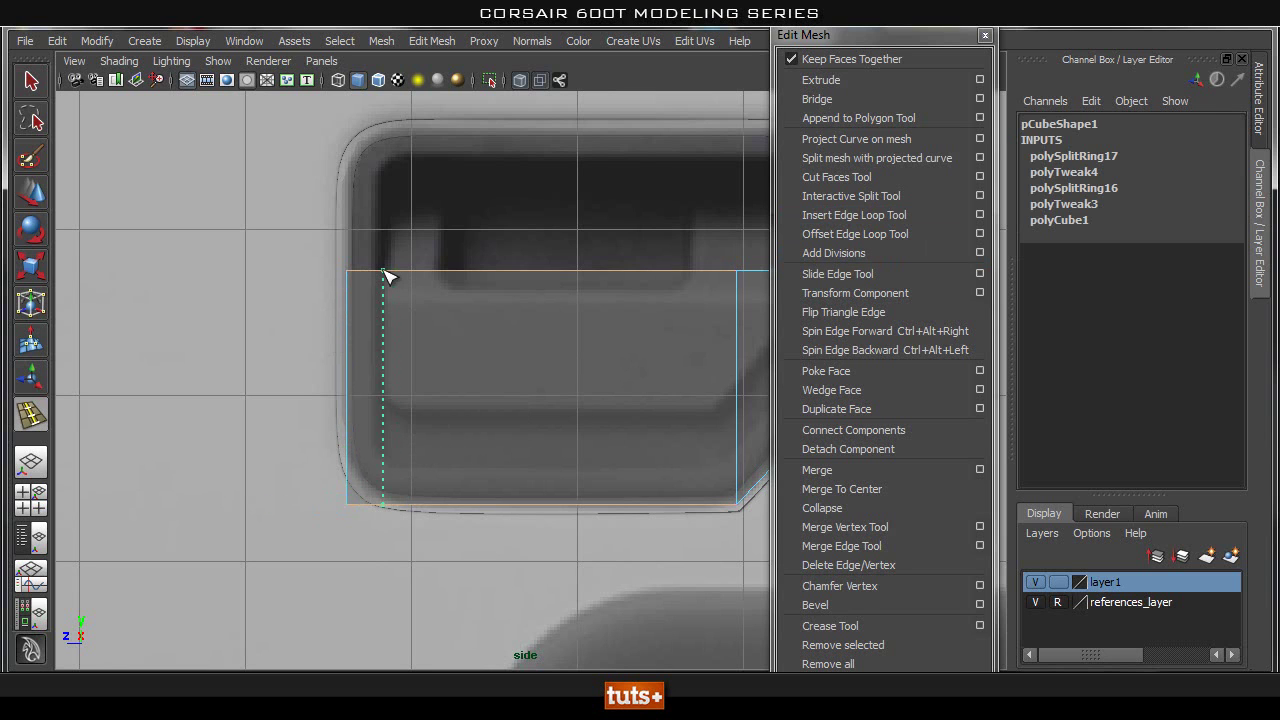
pyautogui.moveTo(393, 272); pyautogui.dragTo(391, 271)
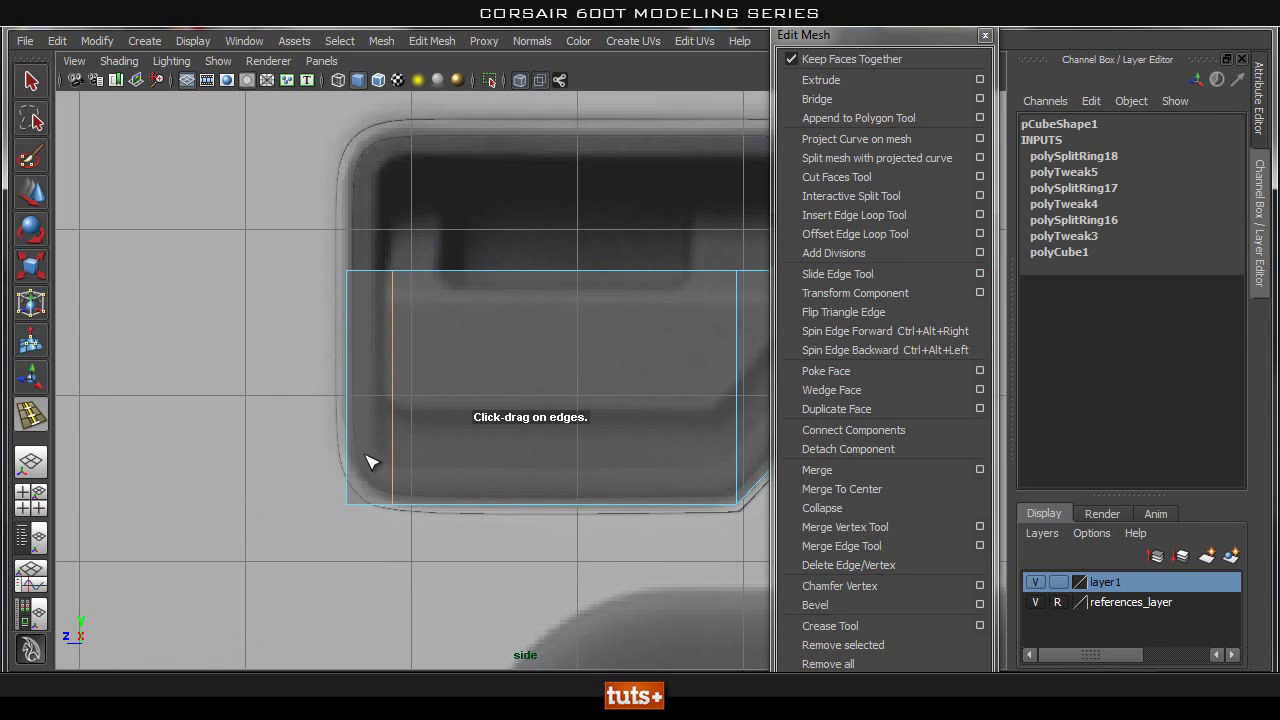
pyautogui.keyDown('alt'); pyautogui.moveTo(649, 464); pyautogui.dragTo(616, 461, button='middle'); pyautogui.keyUp('alt')
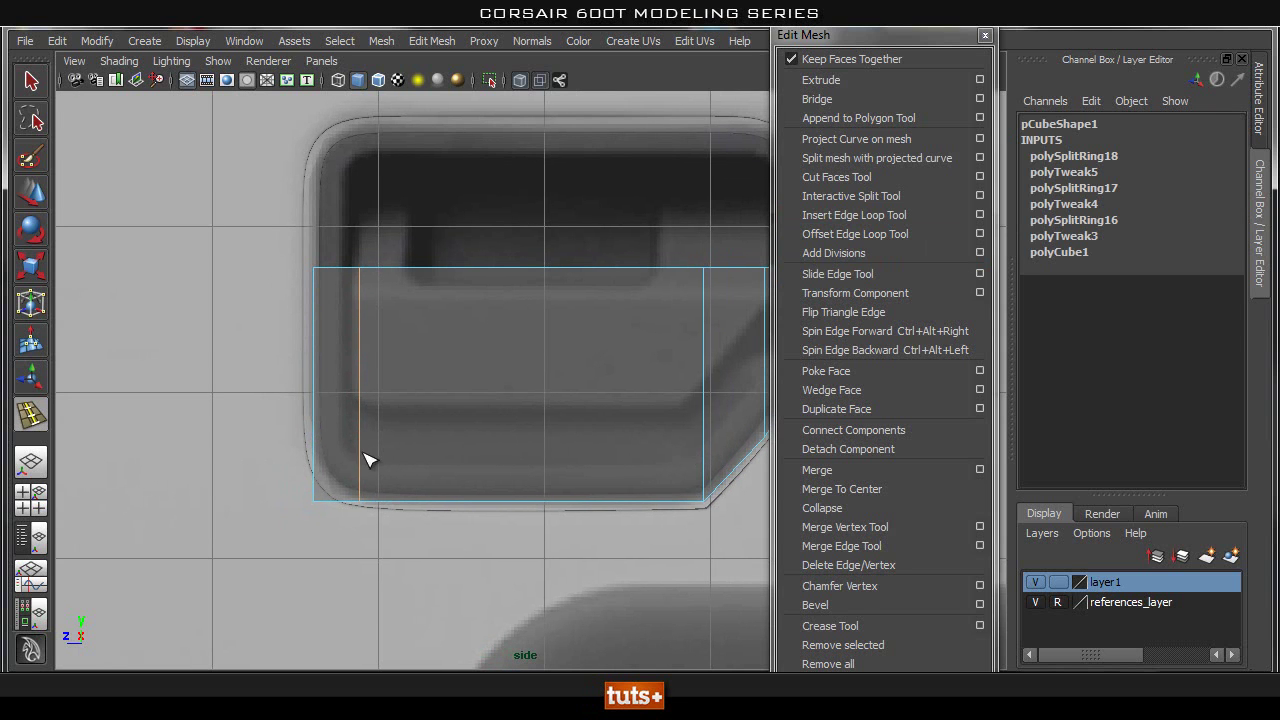
pyautogui.moveTo(362, 459); pyautogui.dragTo(362, 471)
# Step: Move the cube's lower-left corner vertices inward so the corner follows the rounded rim of the cutout
pyautogui.press('q')
pyautogui.moveTo(331, 464); pyautogui.dragTo(234, 354, button='right')
pyautogui.moveTo(249, 441); pyautogui.dragTo(350, 545)
pyautogui.moveTo(248, 487); pyautogui.dragTo(323, 492)
pyautogui.press('w')
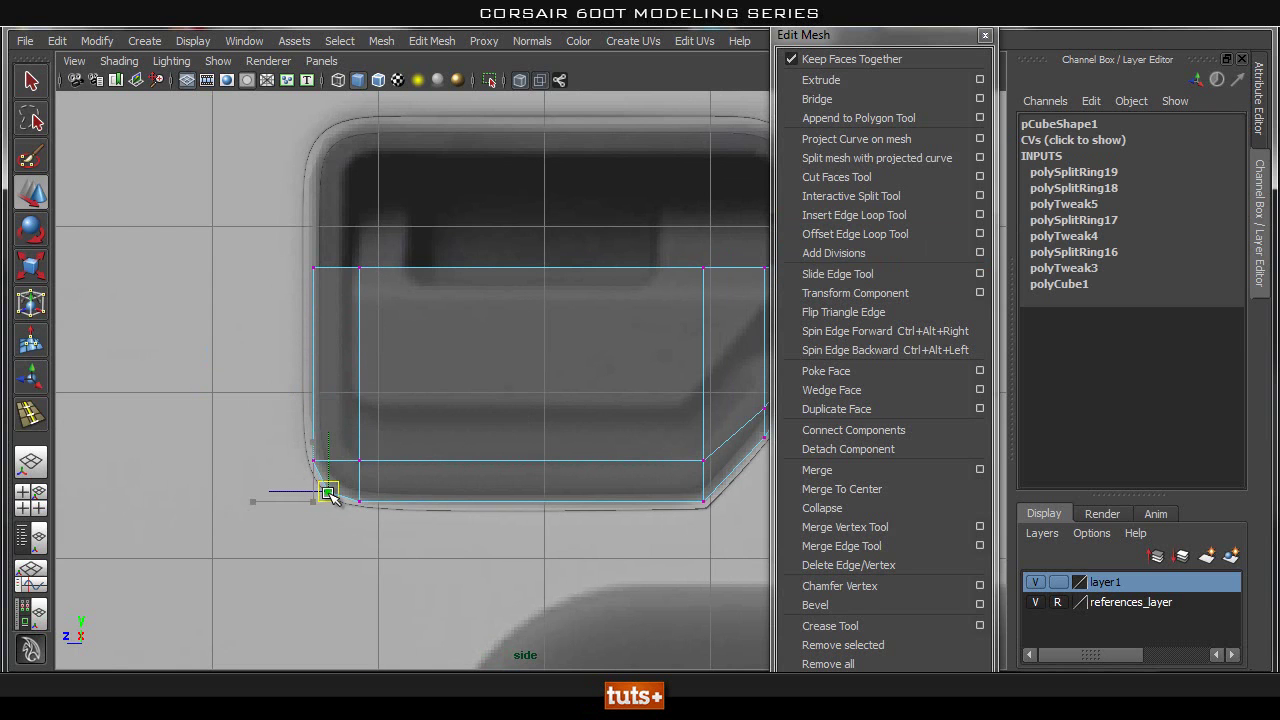
pyautogui.moveTo(526, 486)
pyautogui.keyDown('alt'); pyautogui.mouseDown(button='middle')
pyautogui.moveTo(508, 457)
pyautogui.moveTo(508, 478)
pyautogui.mouseUp(button='middle'); pyautogui.keyUp('alt')
# Step: Select the whole cube in the perspective view and move it along X to a Translate X of 7.749
pyautogui.press('space')
pyautogui.moveTo(508, 476); pyautogui.dragTo(514, 436)
pyautogui.keyDown('alt'); pyautogui.moveTo(572, 488); pyautogui.dragTo(629, 437); pyautogui.keyUp('alt')
pyautogui.keyDown('alt'); pyautogui.moveTo(494, 412); pyautogui.dragTo(278, 420, button='middle'); pyautogui.keyUp('alt')
pyautogui.keyDown('alt'); pyautogui.moveTo(278, 420); pyautogui.dragTo(529, 405, button='right'); pyautogui.keyUp('alt')
pyautogui.press('q')
pyautogui.moveTo(423, 355); pyautogui.dragTo(484, 333, button='right')
pyautogui.click(379, 379)
pyautogui.press('w')
pyautogui.moveTo(486, 384); pyautogui.dragTo(319, 315)
# Step: Scale the cube to 0.654 along X and turn off X-ray shading
pyautogui.press('r')
pyautogui.keyDown('alt'); pyautogui.moveTo(322, 316); pyautogui.dragTo(450, 366, button='middle'); pyautogui.keyUp('alt')
pyautogui.keyDown('alt'); pyautogui.moveTo(450, 366); pyautogui.dragTo(512, 278, button='right'); pyautogui.keyUp('alt')
pyautogui.click(519, 84)
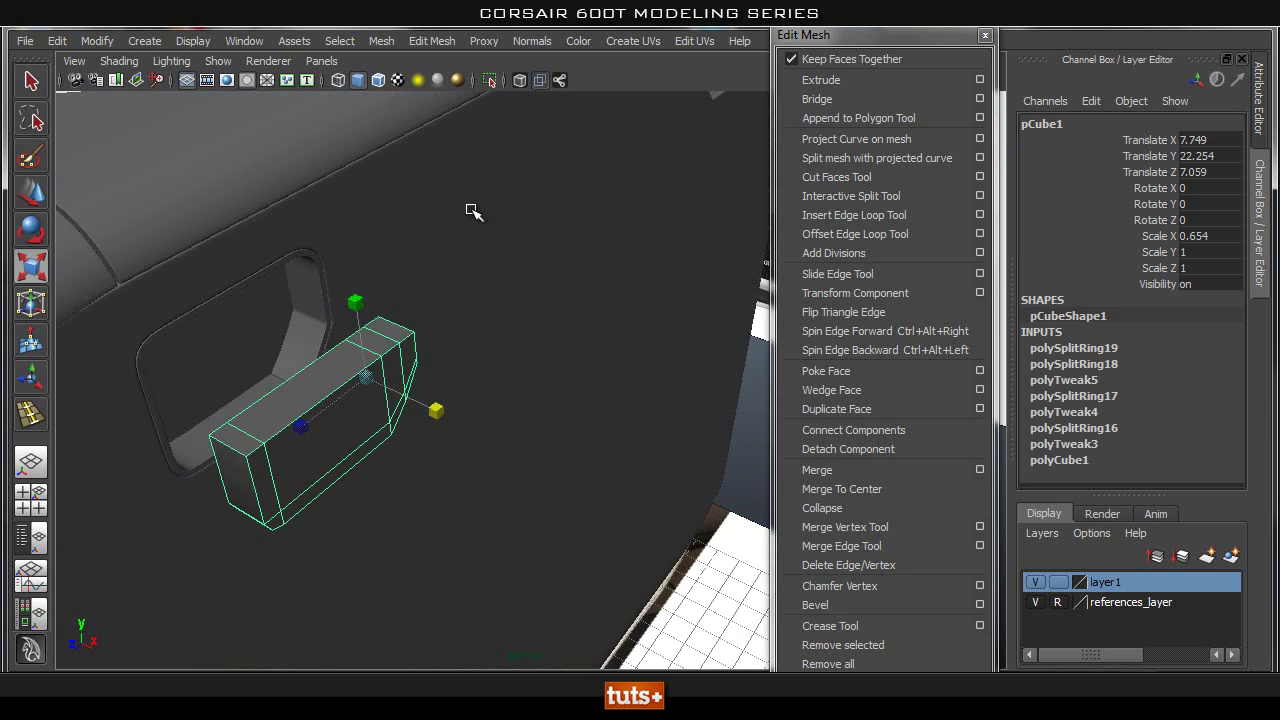
# Step: Move the cube along X into the cutout, to a Translate X of 5.929
pyautogui.keyDown('alt'); pyautogui.moveTo(355, 416); pyautogui.dragTo(524, 354, button='middle'); pyautogui.keyUp('alt')
pyautogui.press('w')
pyautogui.moveTo(567, 338)
pyautogui.mouseDown()
pyautogui.moveTo(451, 296)
pyautogui.moveTo(460, 305)
pyautogui.mouseUp()
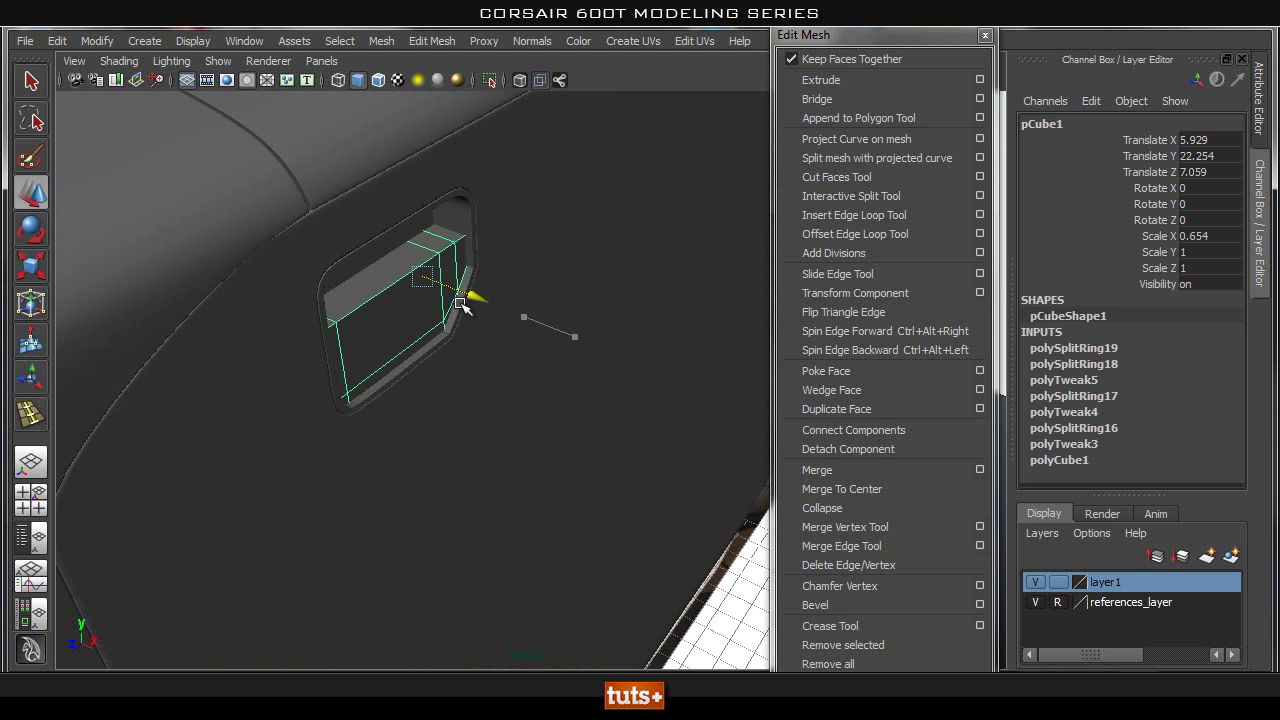
pyautogui.keyDown('alt'); pyautogui.moveTo(560, 380); pyautogui.dragTo(397, 297); pyautogui.keyUp('alt')
pyautogui.keyDown('alt'); pyautogui.moveTo(332, 310); pyautogui.dragTo(531, 426, button='middle'); pyautogui.keyUp('alt')
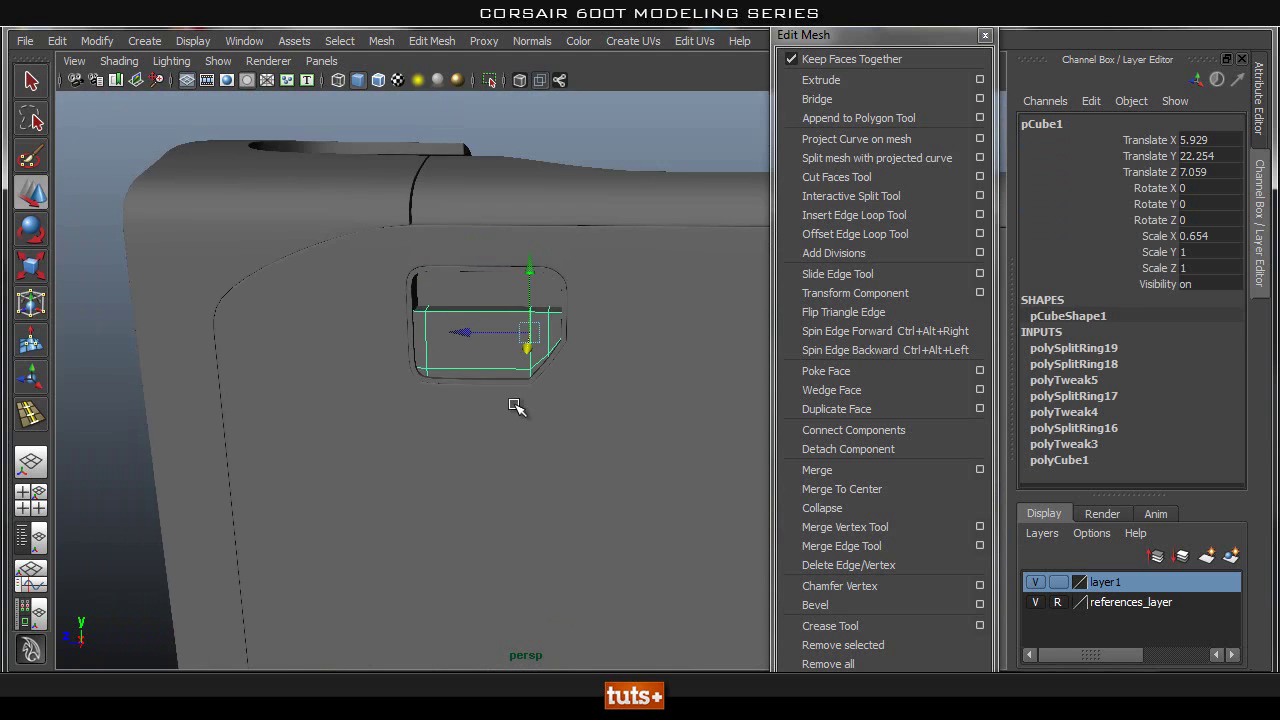
pyautogui.keyDown('alt'); pyautogui.moveTo(531, 426); pyautogui.dragTo(614, 374, button='right'); pyautogui.keyUp('alt')
pyautogui.keyDown('alt'); pyautogui.moveTo(614, 374); pyautogui.dragTo(640, 368); pyautogui.keyUp('alt')
# Step: In the side view with X-ray shading on, move the cube's top vertices down to just below the reference's inner recess
pyautogui.press('space')
pyautogui.click(516, 82)
pyautogui.keyDown('alt'); pyautogui.moveTo(537, 303); pyautogui.dragTo(555, 306, button='right'); pyautogui.keyUp('alt')
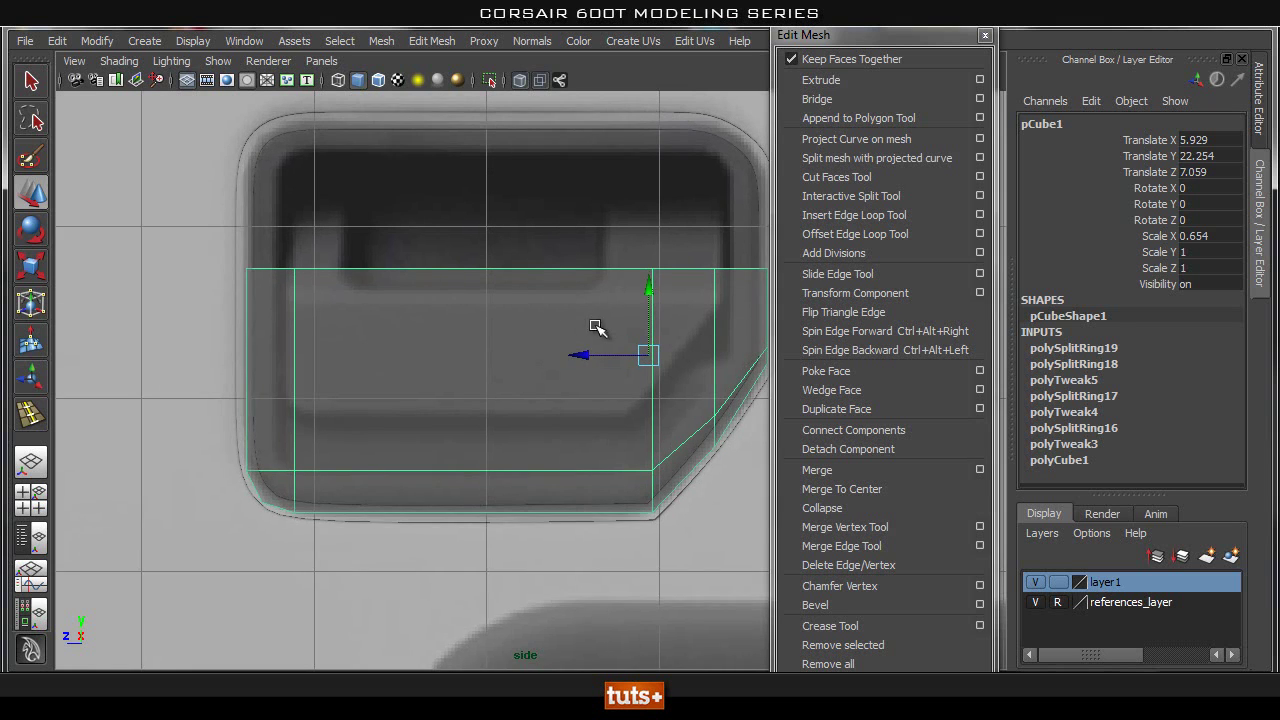
pyautogui.keyDown('alt'); pyautogui.moveTo(596, 325); pyautogui.dragTo(555, 350, button='middle'); pyautogui.keyUp('alt')
pyautogui.moveTo(477, 336); pyautogui.dragTo(320, 317, button='right')
pyautogui.moveTo(145, 212); pyautogui.dragTo(770, 327)
pyautogui.moveTo(468, 222); pyautogui.dragTo(452, 263)
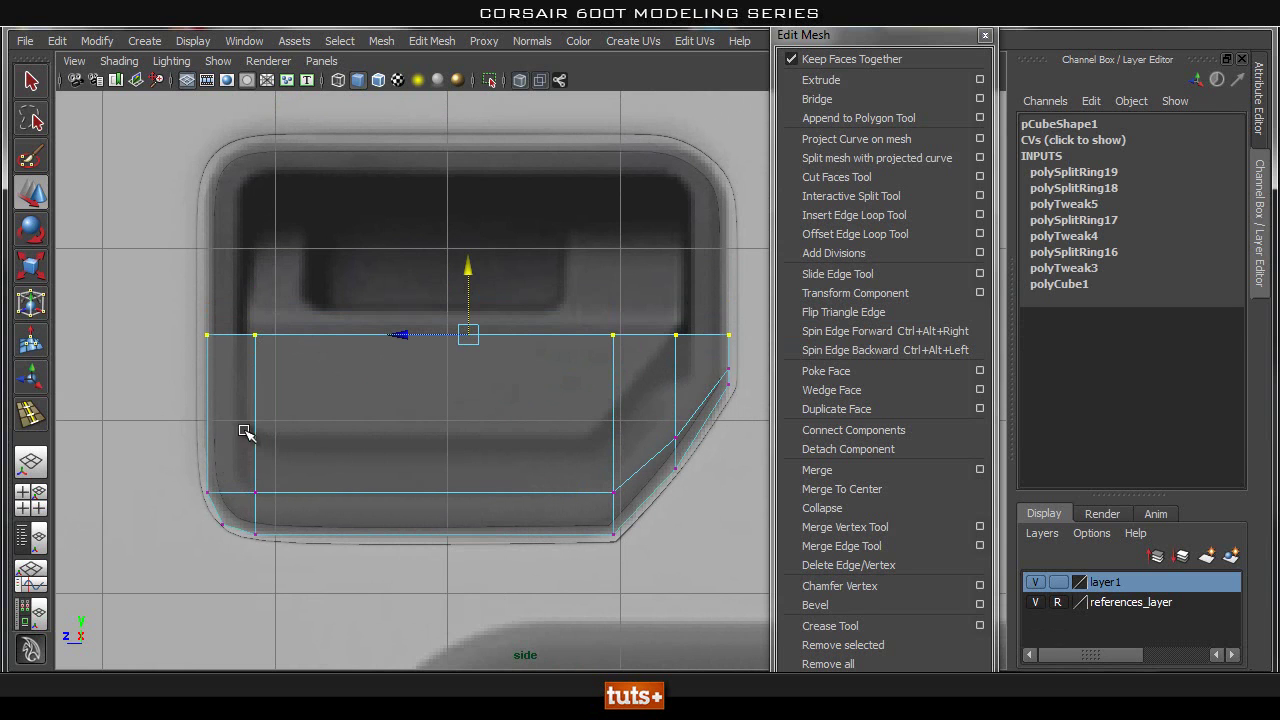
pyautogui.keyDown('alt'); pyautogui.moveTo(616, 372); pyautogui.dragTo(651, 403, button='middle'); pyautogui.keyUp('alt')
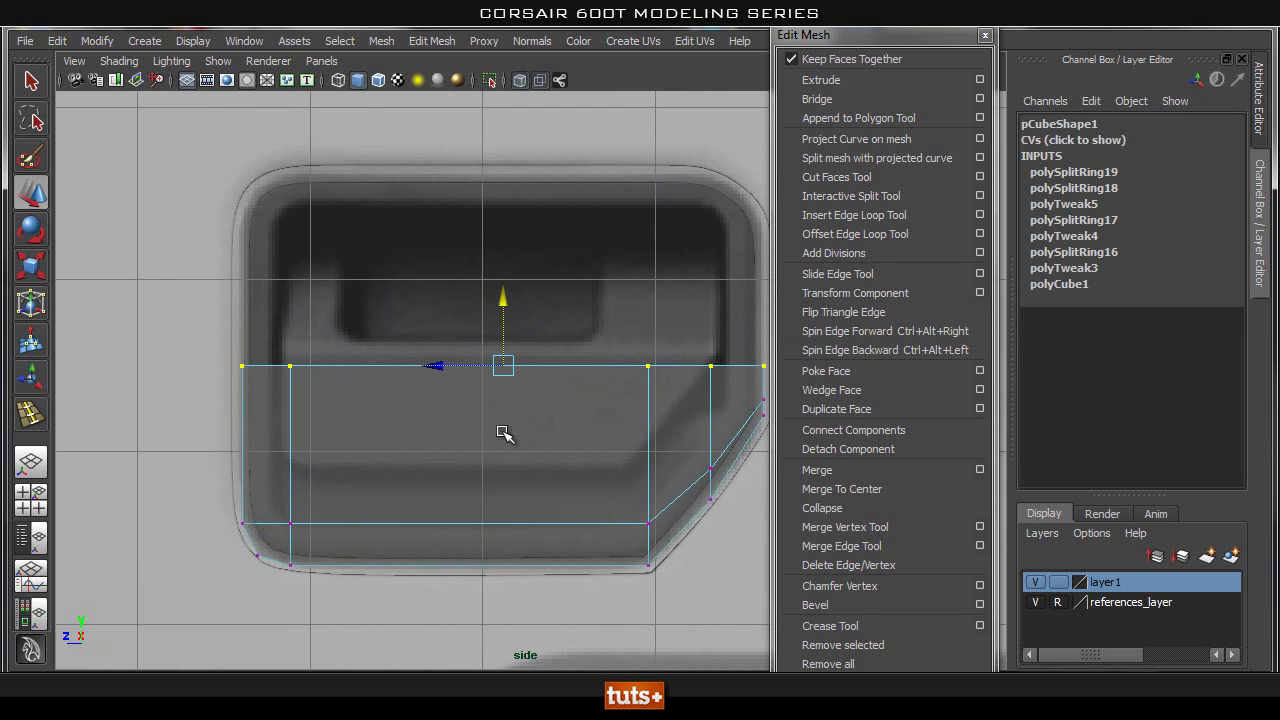
# Step: Return to the perspective view, select the whole cube in object mode and isolate it in the viewport
pyautogui.press('space')
pyautogui.moveTo(551, 372); pyautogui.dragTo(553, 318)
pyautogui.press('q')
pyautogui.moveTo(598, 410); pyautogui.dragTo(704, 339, button='right')
pyautogui.moveTo(621, 339); pyautogui.dragTo(731, 280, button='right')
pyautogui.click(583, 348)
pyautogui.click(492, 77)
pyautogui.keyDown('alt'); pyautogui.moveTo(598, 180); pyautogui.dragTo(560, 402); pyautogui.keyUp('alt')
pyautogui.keyDown('alt'); pyautogui.moveTo(560, 402); pyautogui.dragTo(595, 430, button='right'); pyautogui.keyUp('alt')
pyautogui.keyDown('alt'); pyautogui.moveTo(595, 430); pyautogui.dragTo(581, 368, button='middle'); pyautogui.keyUp('alt')
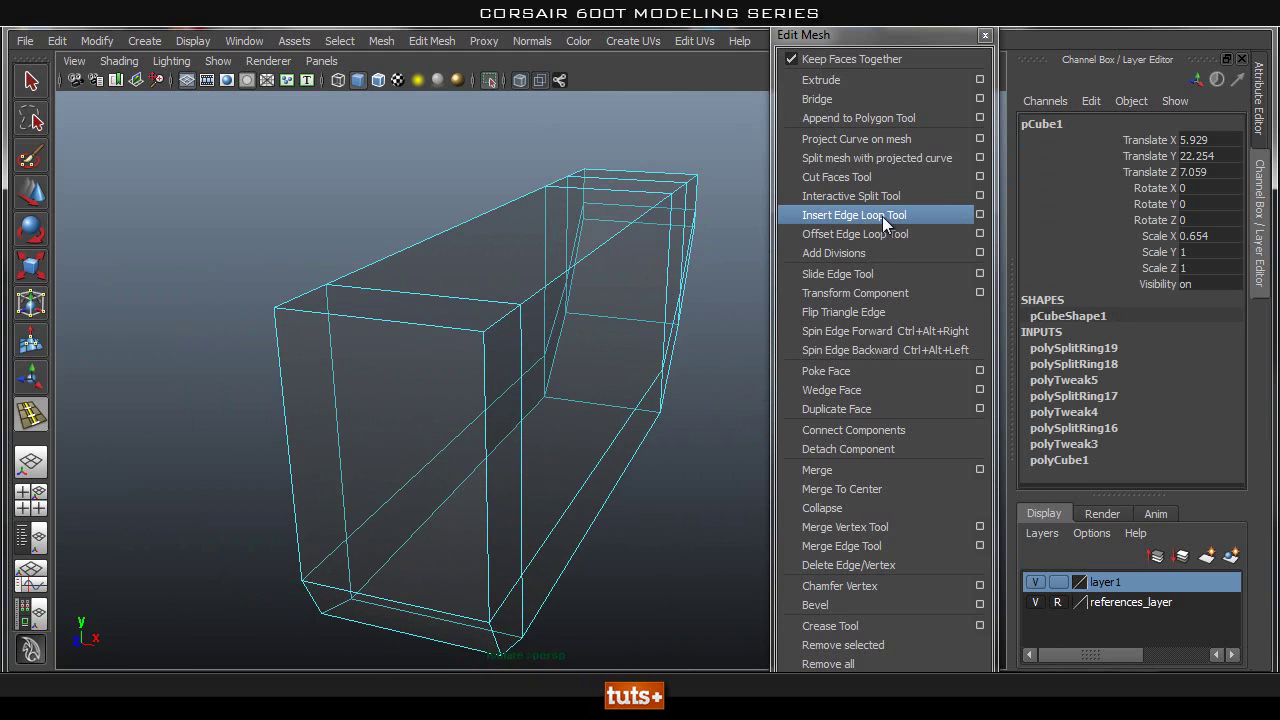
# Step: Insert supporting edge loops around the cube close to its front and back faces
pyautogui.click(888, 215)
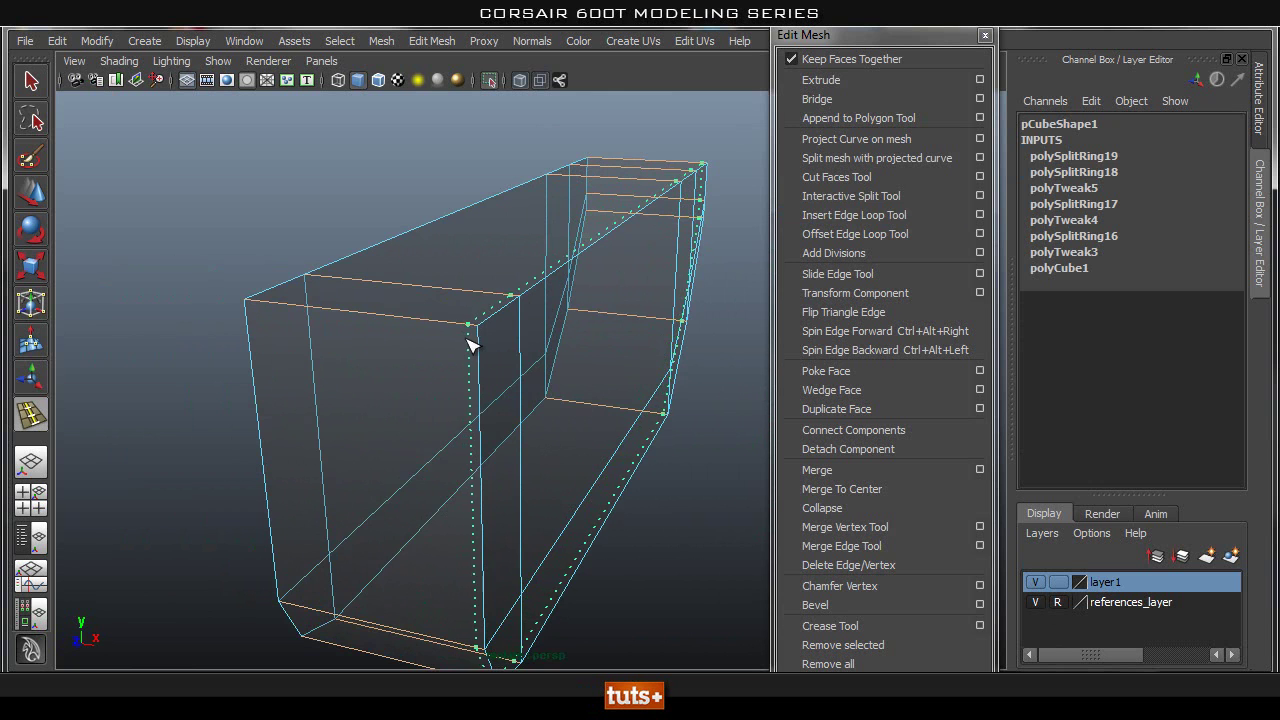
pyautogui.moveTo(467, 338); pyautogui.dragTo(469, 339)
pyautogui.keyDown('alt'); pyautogui.moveTo(469, 340); pyautogui.dragTo(530, 346); pyautogui.keyUp('alt')
pyautogui.moveTo(398, 349); pyautogui.dragTo(500, 418)
pyautogui.click(361, 357)
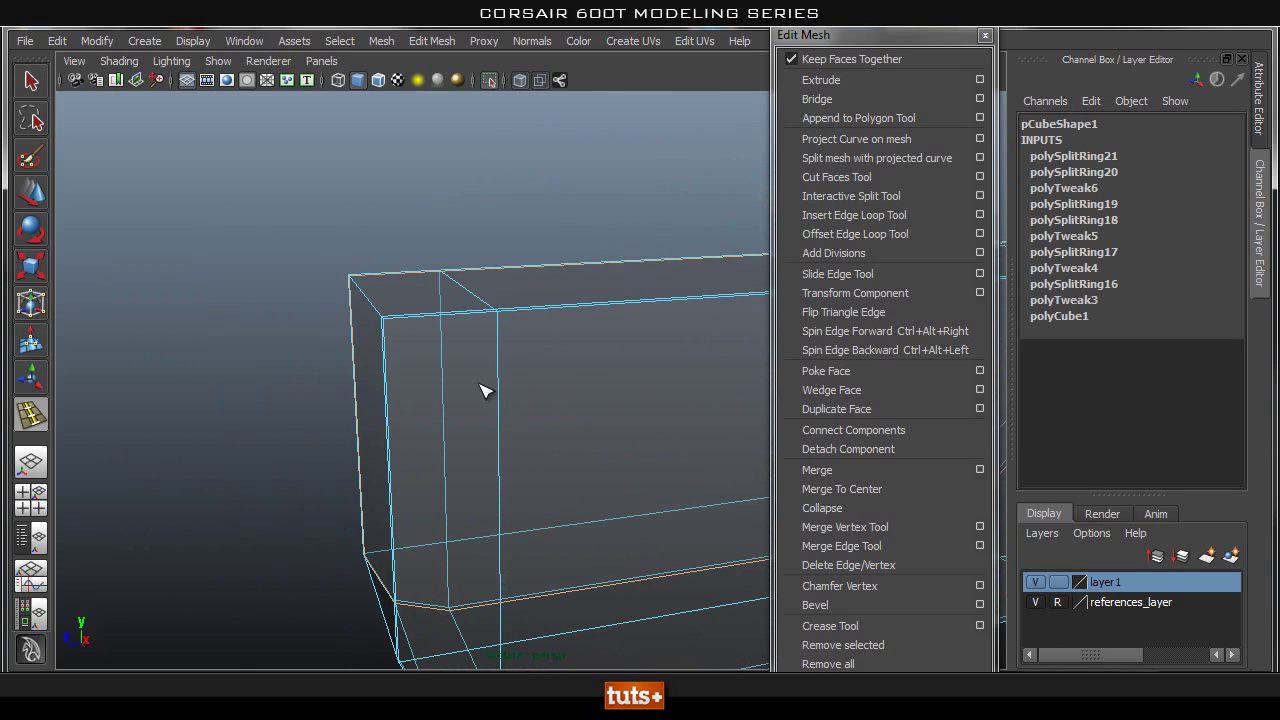
# Step: Insert supporting edge loops close to the cube's left end and along its top edge
pyautogui.moveTo(391, 324); pyautogui.dragTo(384, 319)
pyautogui.keyDown('alt'); pyautogui.moveTo(528, 406); pyautogui.dragTo(485, 240, button='middle'); pyautogui.keyUp('alt')
pyautogui.keyDown('alt'); pyautogui.moveTo(489, 247); pyautogui.dragTo(457, 411); pyautogui.keyUp('alt')
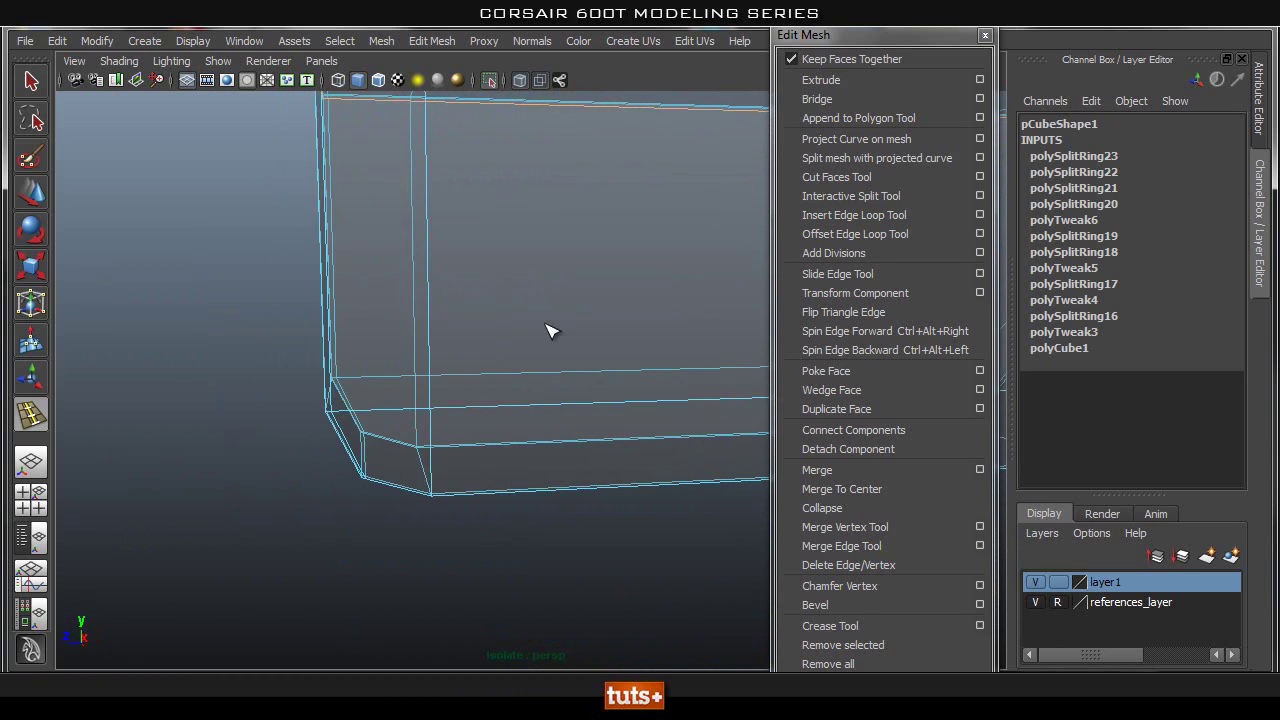
pyautogui.keyDown('alt'); pyautogui.moveTo(472, 215); pyautogui.dragTo(479, 381, button='middle'); pyautogui.keyUp('alt')
pyautogui.click(443, 350)
# Step: Insert supporting vertical edge loops beside the corner where the slanted section of the cube begins
pyautogui.keyDown('alt'); pyautogui.moveTo(483, 380); pyautogui.dragTo(388, 305); pyautogui.keyUp('alt')
pyautogui.click(379, 307)
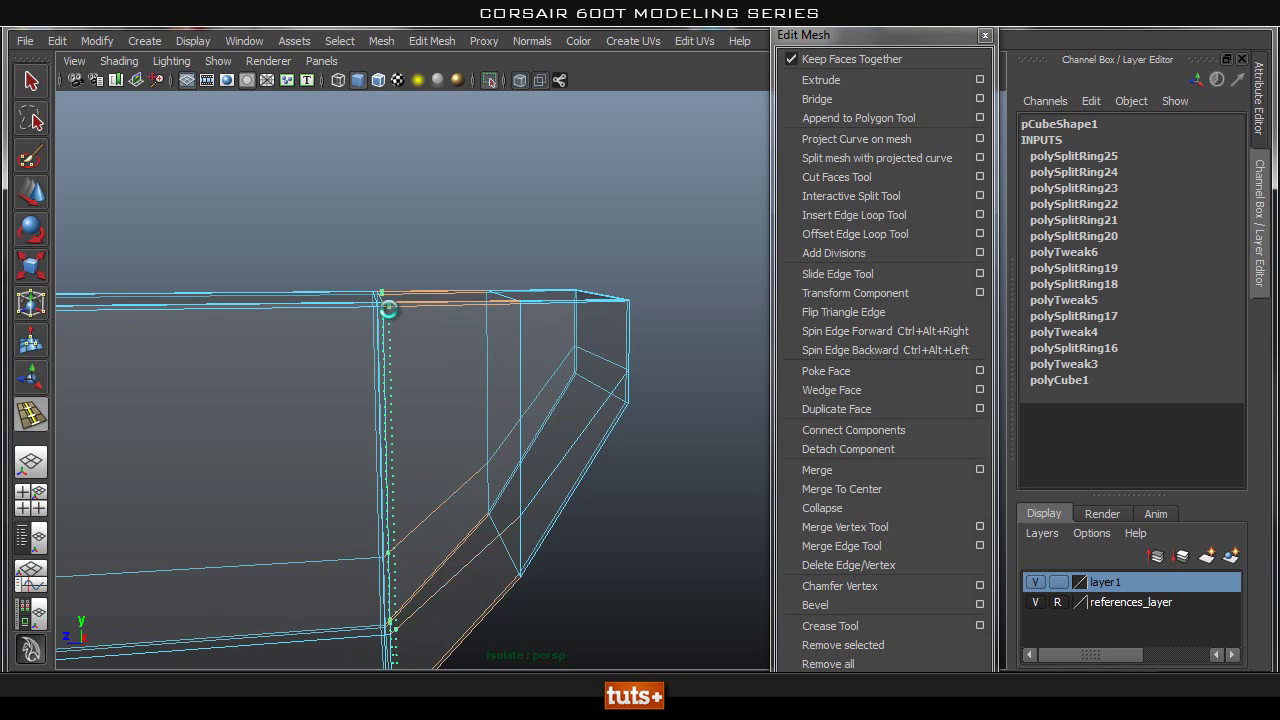
pyautogui.keyDown('alt'); pyautogui.moveTo(608, 347); pyautogui.dragTo(519, 345, button='middle'); pyautogui.keyUp('alt')
pyautogui.moveTo(522, 302); pyautogui.dragTo(419, 303)
# Step: Return to object mode, deselect the cube and end its isolation to show it inside the case cutout
pyautogui.press('q')
pyautogui.moveTo(371, 355); pyautogui.dragTo(447, 329, button='right')
pyautogui.click(673, 358)
pyautogui.keyDown('alt'); pyautogui.moveTo(672, 359); pyautogui.dragTo(255, 376, button='right'); pyautogui.keyUp('alt')
pyautogui.keyDown('alt'); pyautogui.moveTo(255, 376); pyautogui.dragTo(482, 380, button='middle'); pyautogui.keyUp('alt')
pyautogui.click(486, 82)
pyautogui.keyDown('alt'); pyautogui.moveTo(532, 111); pyautogui.dragTo(399, 371); pyautogui.keyUp('alt')
pyautogui.keyDown('alt'); pyautogui.moveTo(399, 371); pyautogui.dragTo(350, 368, button='right'); pyautogui.keyUp('alt')
pyautogui.keyDown('alt'); pyautogui.moveTo(350, 368); pyautogui.dragTo(528, 418, button='middle'); pyautogui.keyUp('alt')
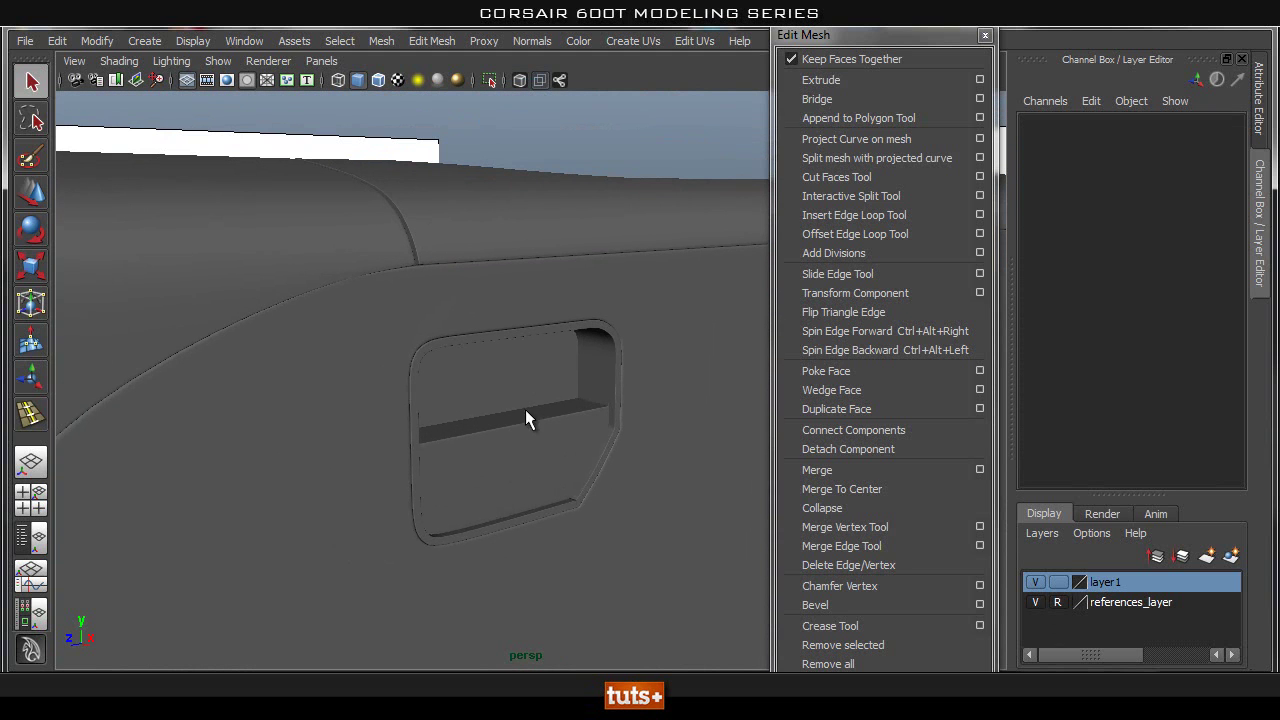
# Step: Select the latch cube and show it over the reference image in the side view with X-ray shading
pyautogui.click(546, 440)
pyautogui.press('space')
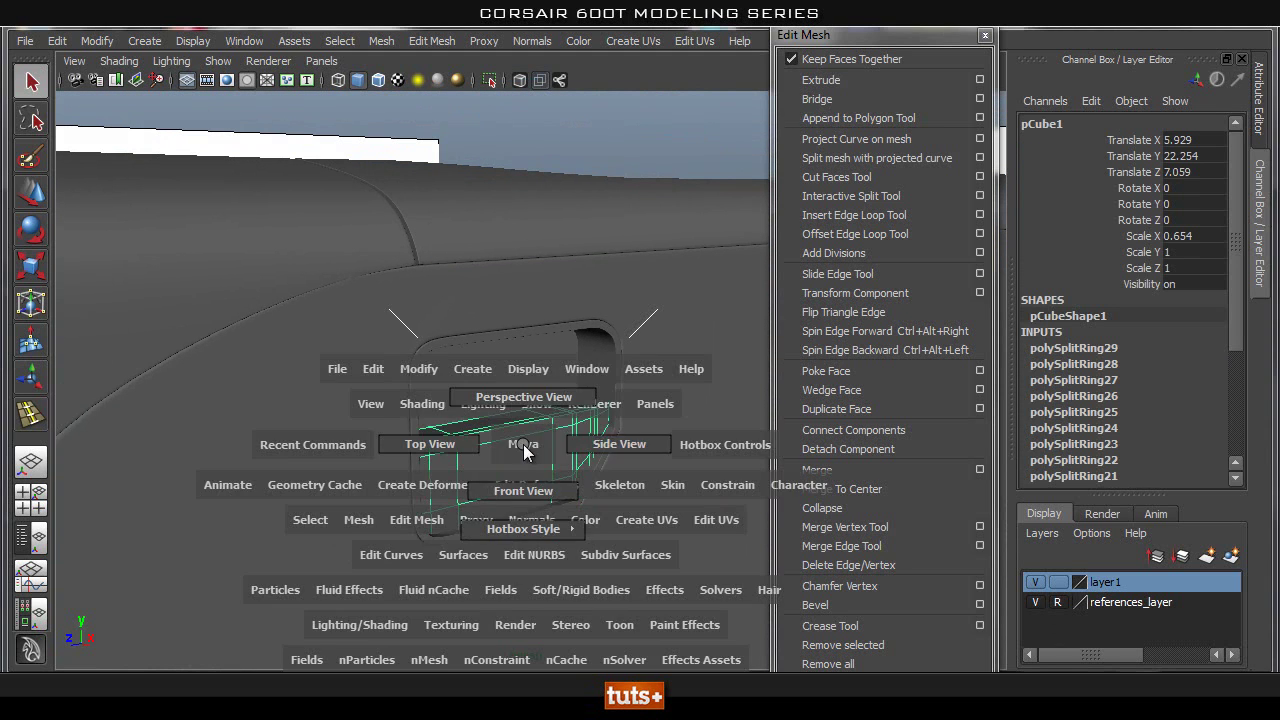
pyautogui.moveTo(523, 446); pyautogui.dragTo(615, 447)
pyautogui.click(525, 84)
pyautogui.keyDown('alt'); pyautogui.moveTo(608, 302); pyautogui.dragTo(604, 311, button='middle'); pyautogui.keyUp('alt')
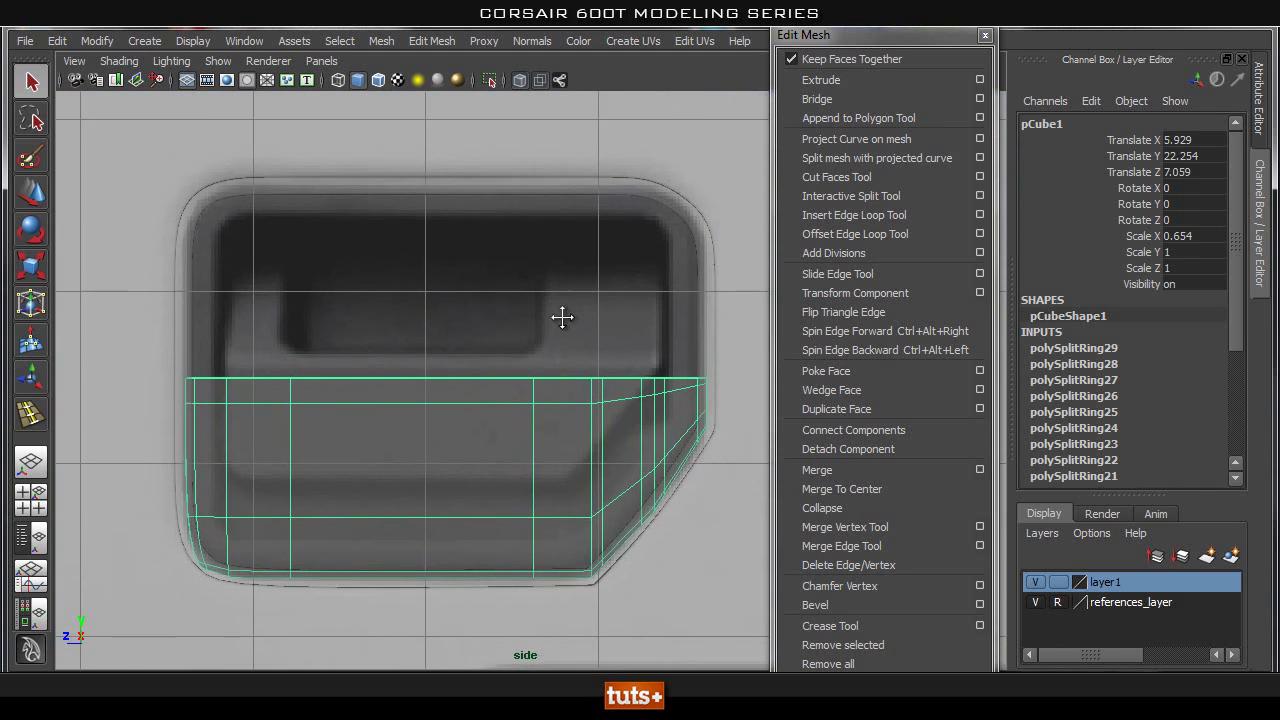